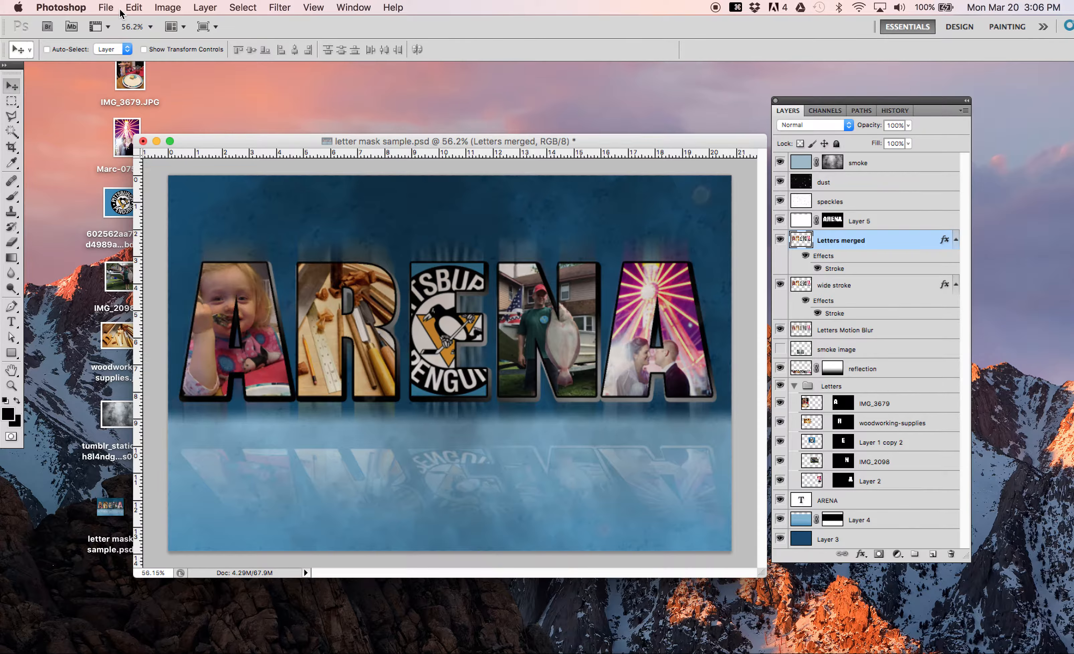
Step: Set up a new document 1500 pixels wide and 1000 pixels high at a resolution of 72 pixels/inch
click(104, 10)
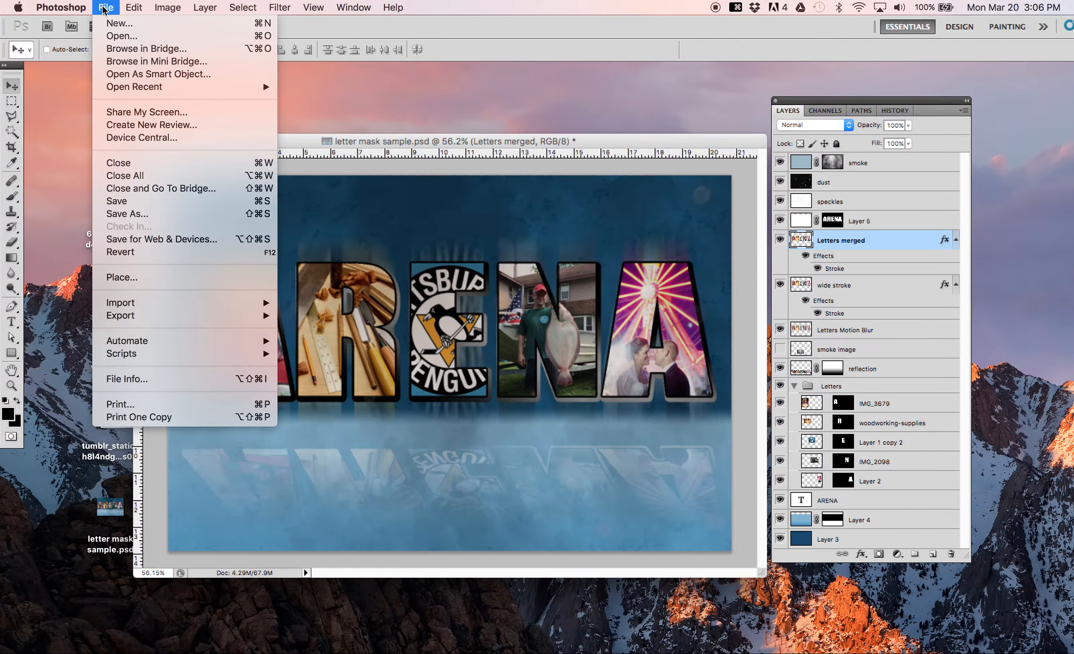
click(122, 26)
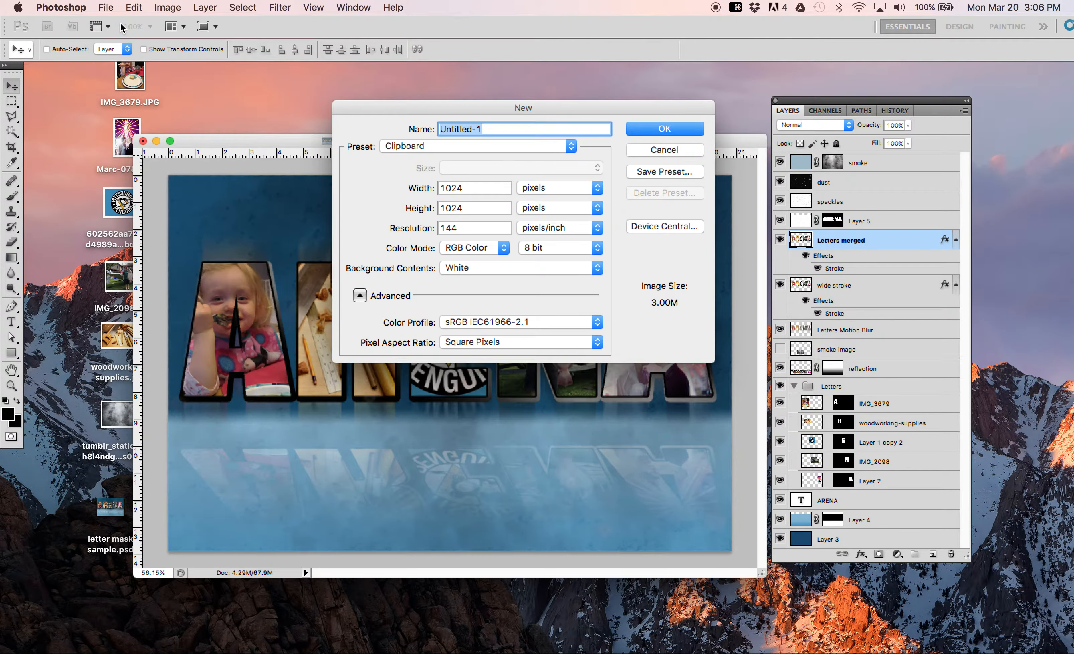
drag(483, 186, 432, 187)
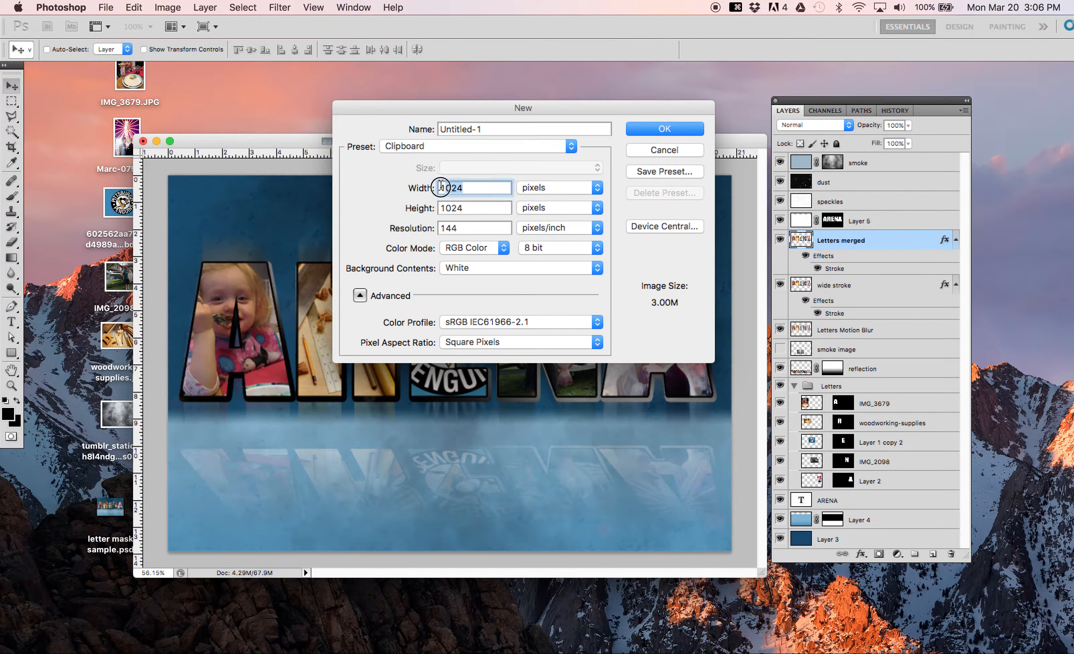
text(15)
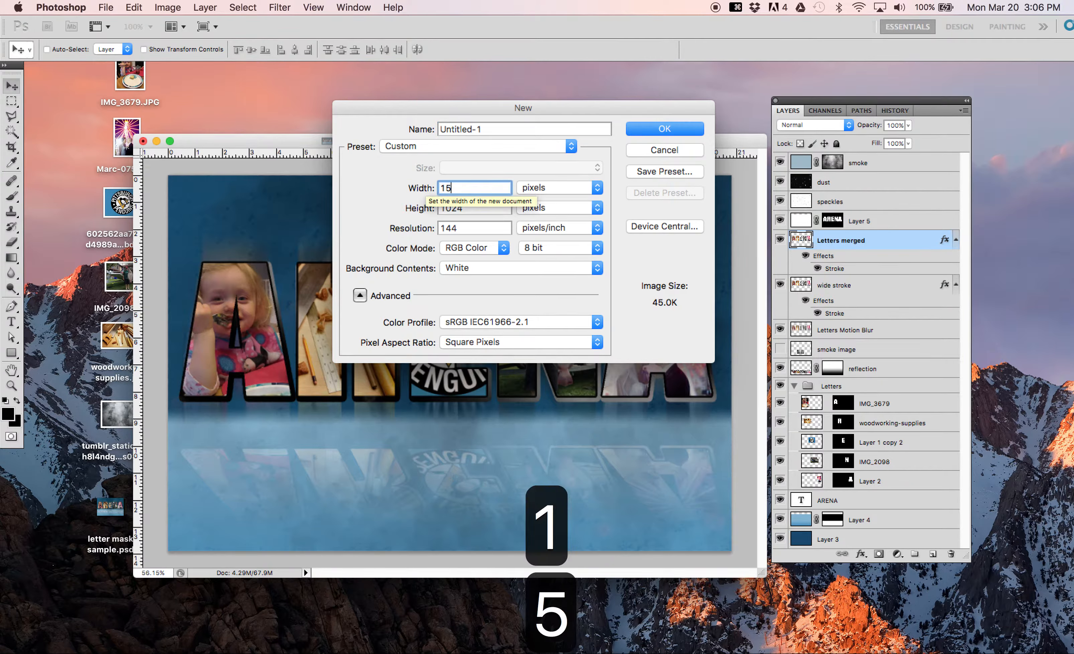
text(00)
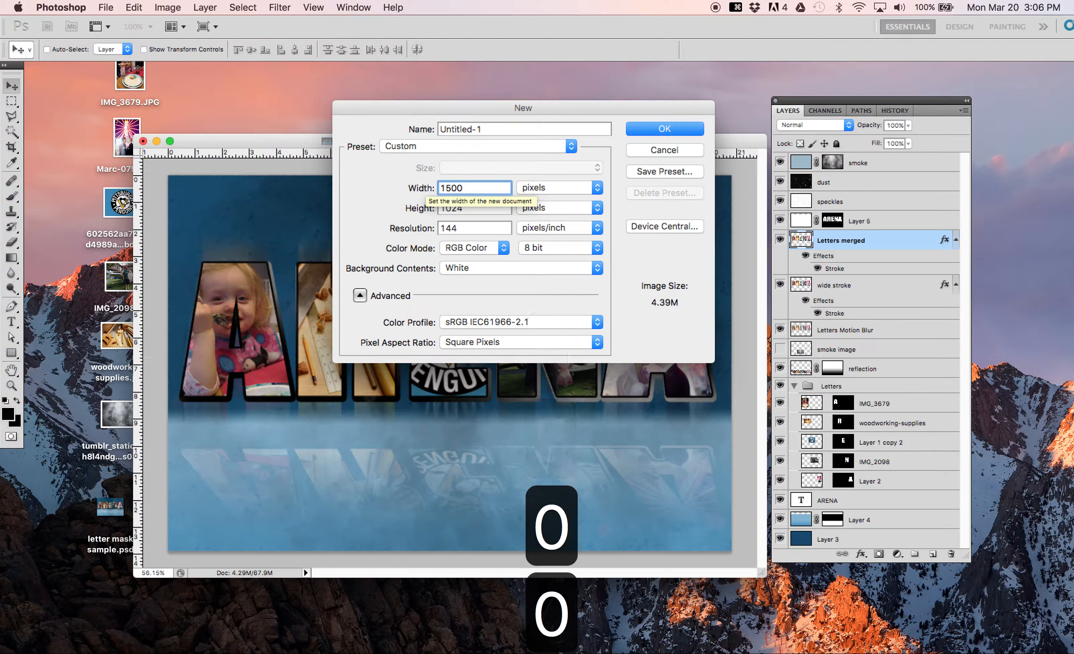
drag(471, 208, 428, 208)
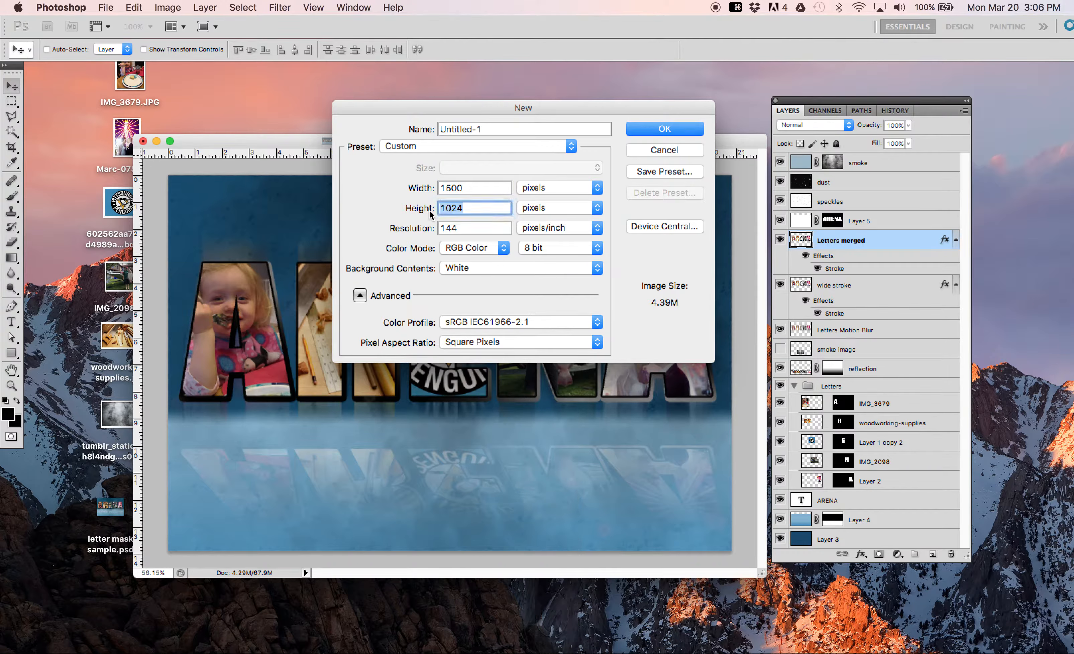
text(1000)
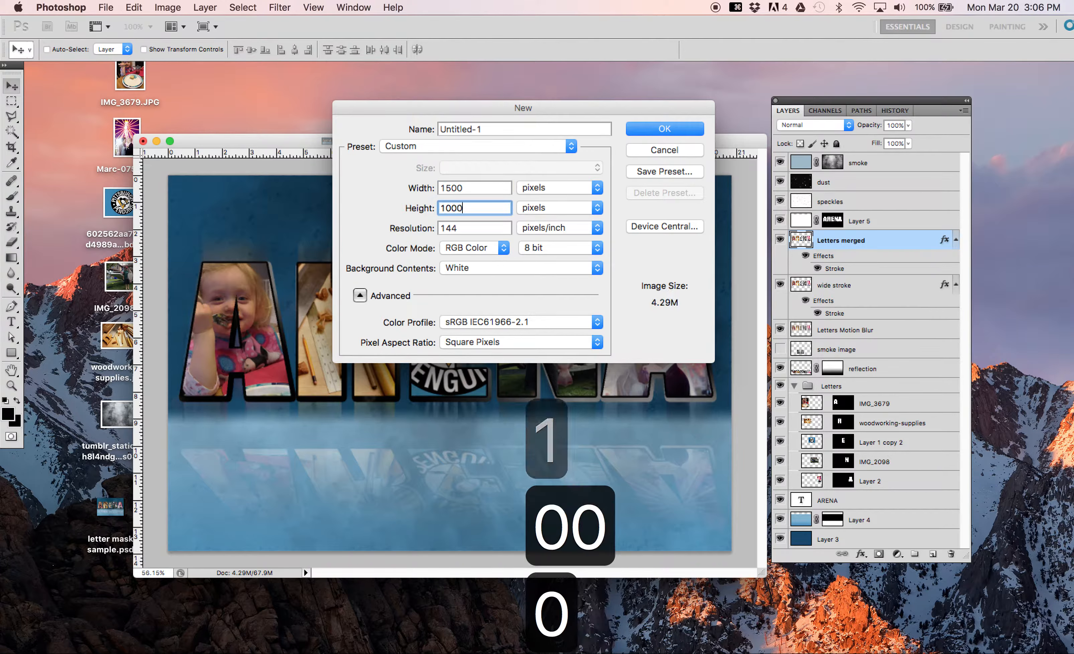
drag(472, 226, 418, 232)
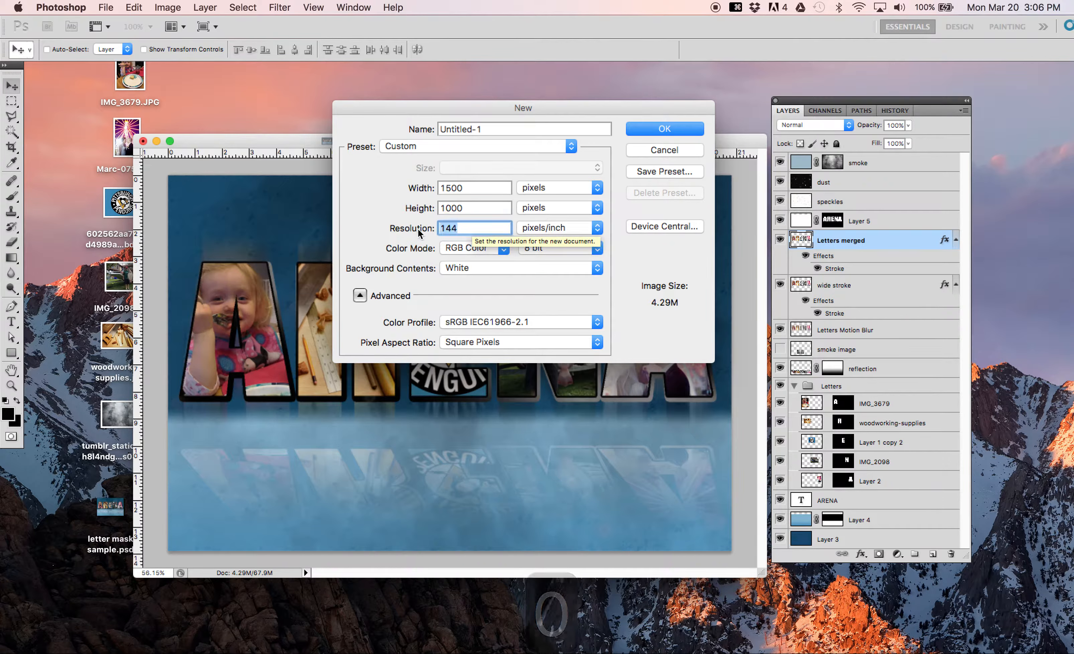
text(7)
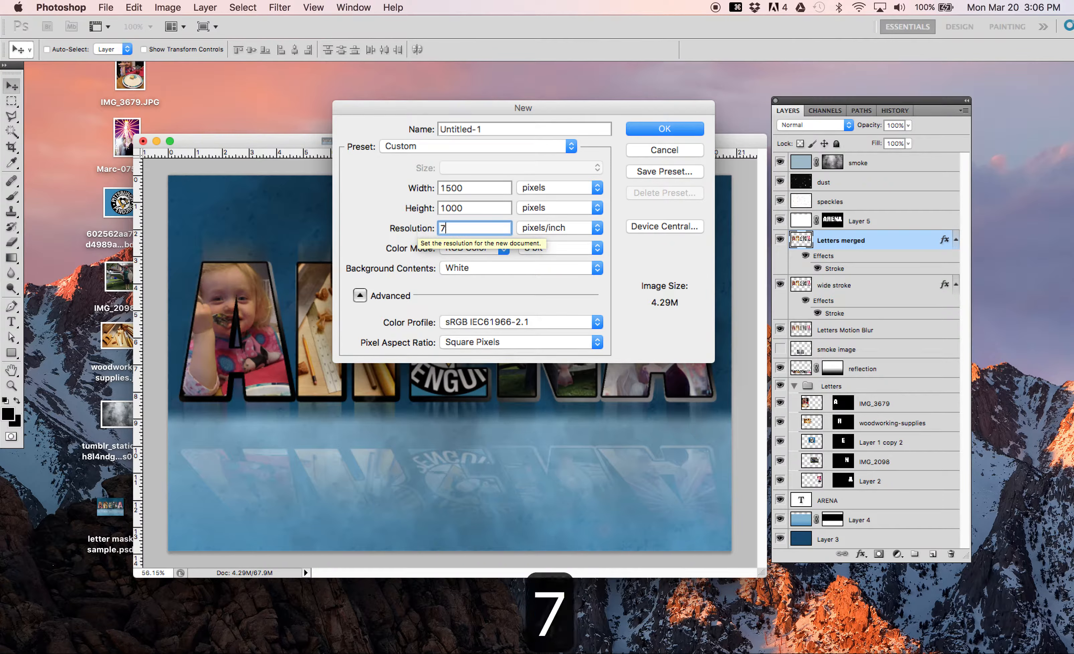
text(2)
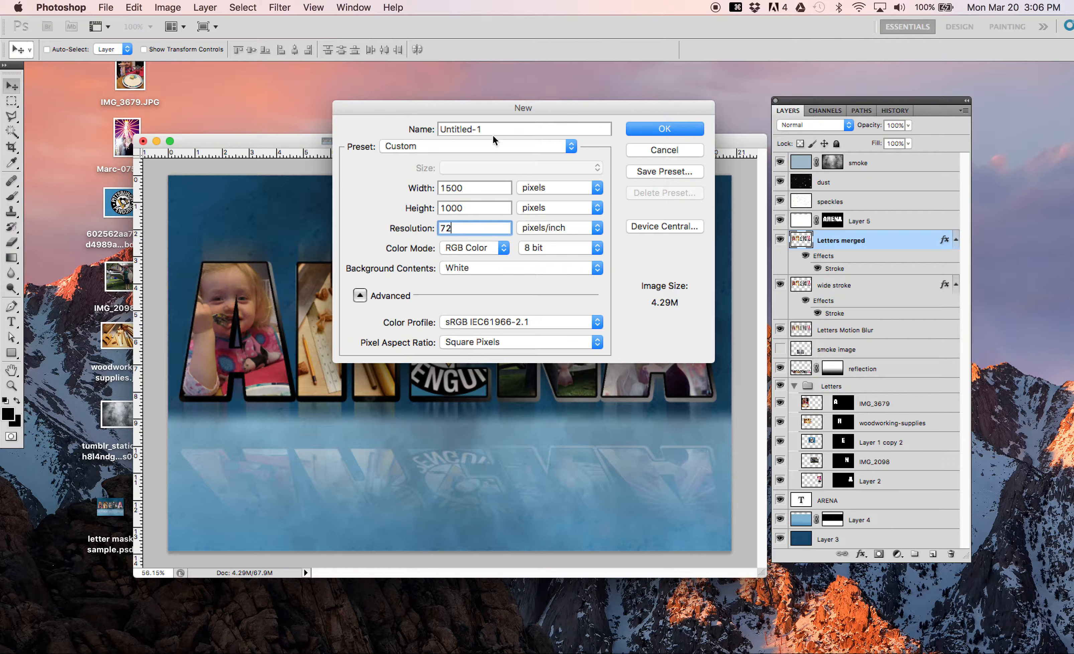
Step: Create the new document under the name "layer mask nametag" and move its window clear of the Layers panel
drag(497, 129, 430, 134)
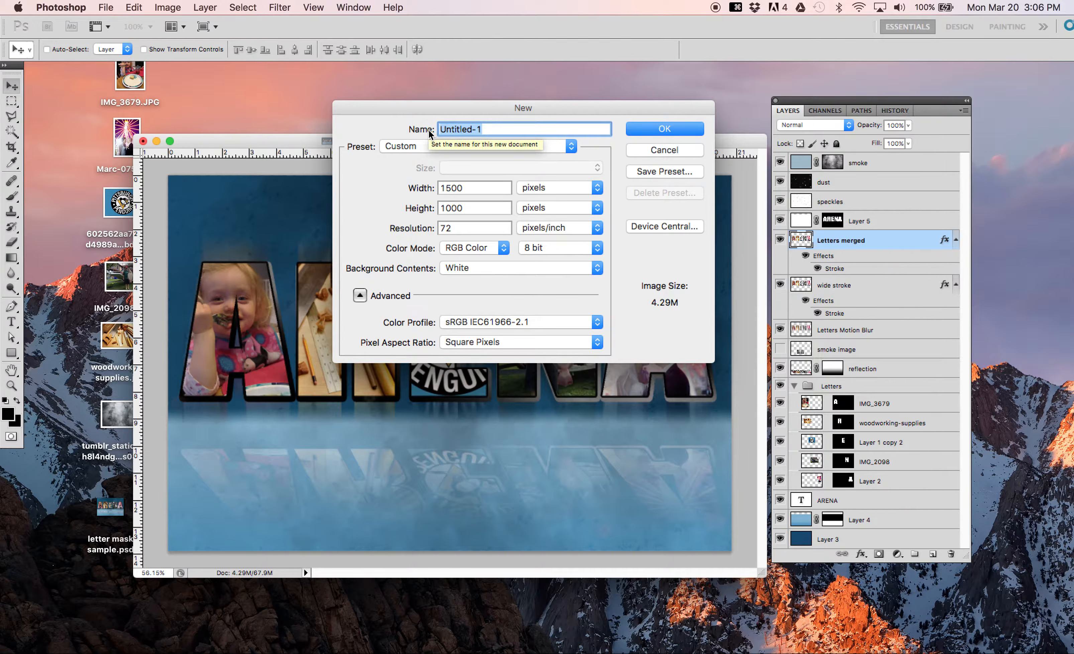
text(layer mask)
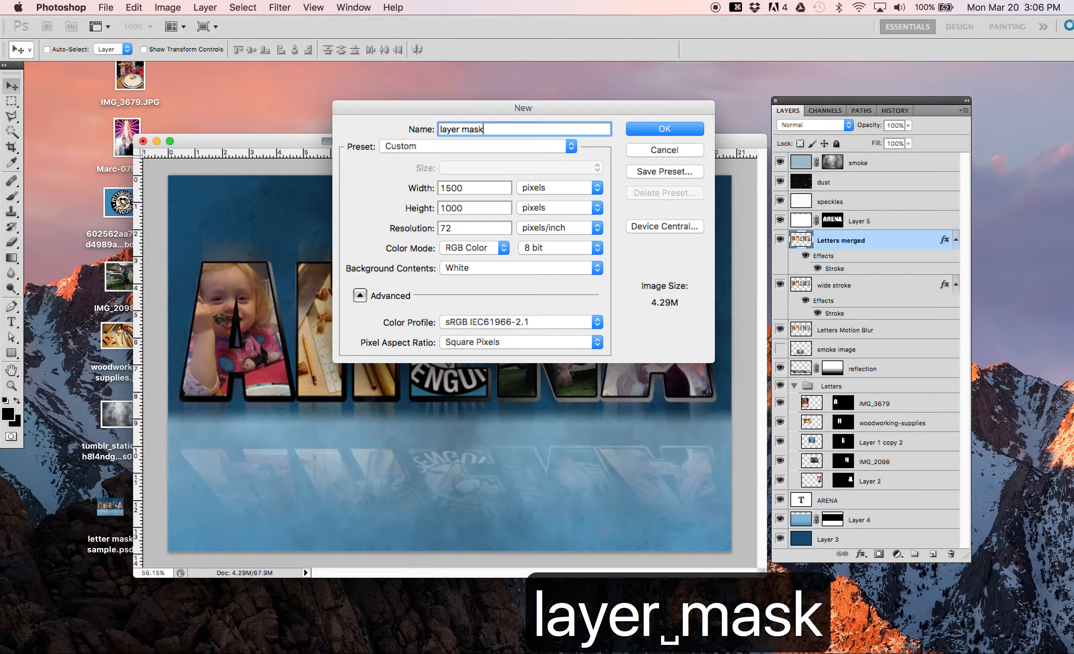
text( namea)
key(BackSpace)
text(t)
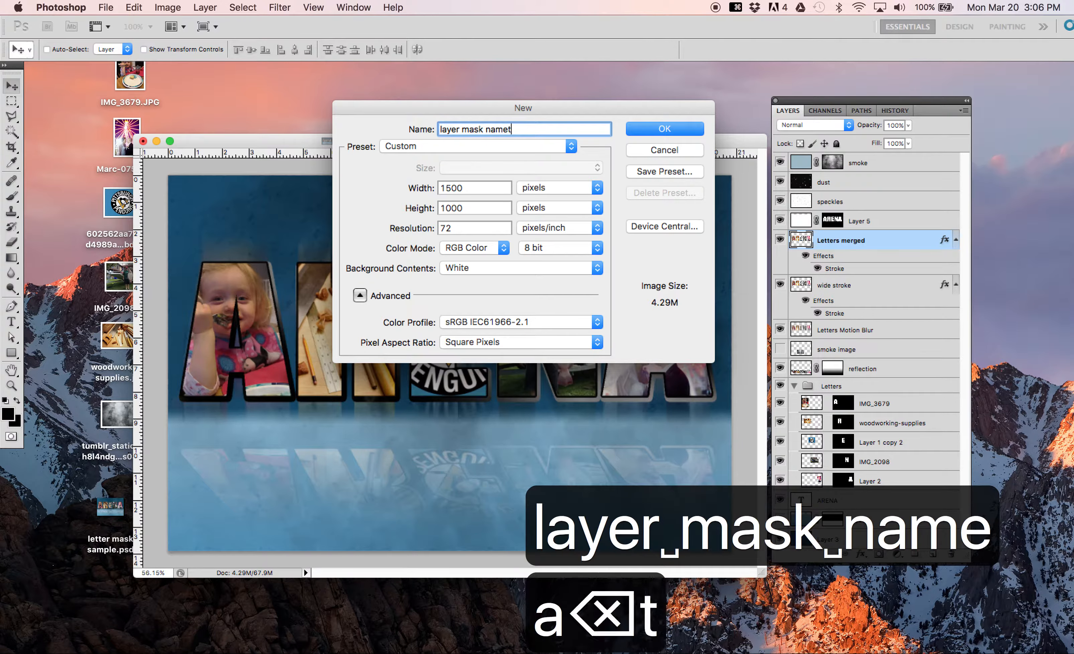
text(ag)
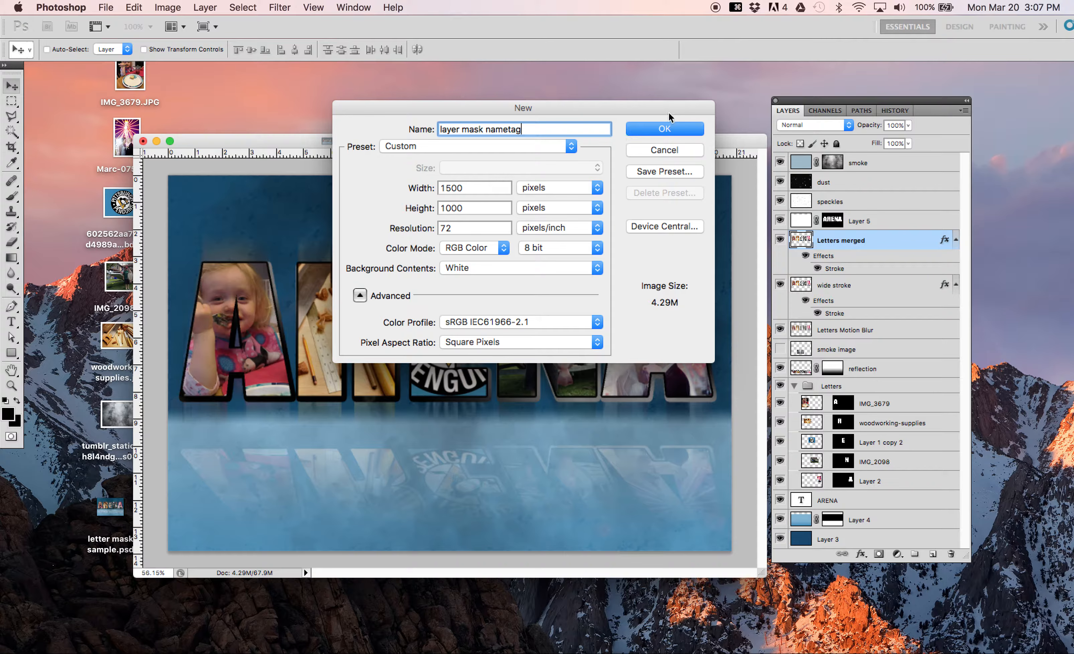
click(664, 130)
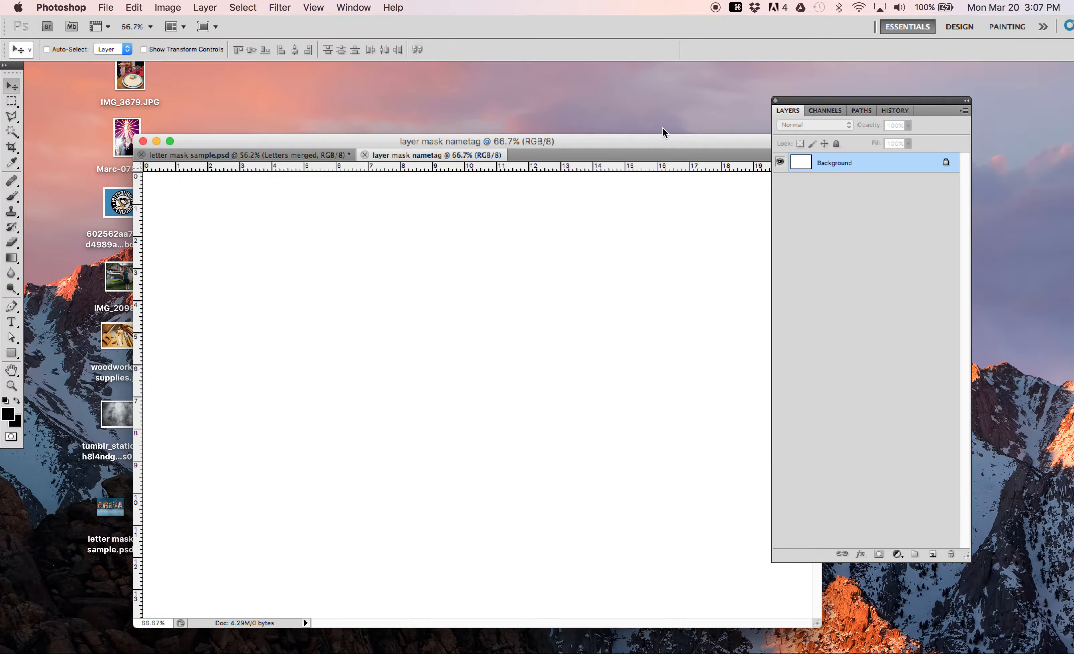
drag(508, 141, 435, 115)
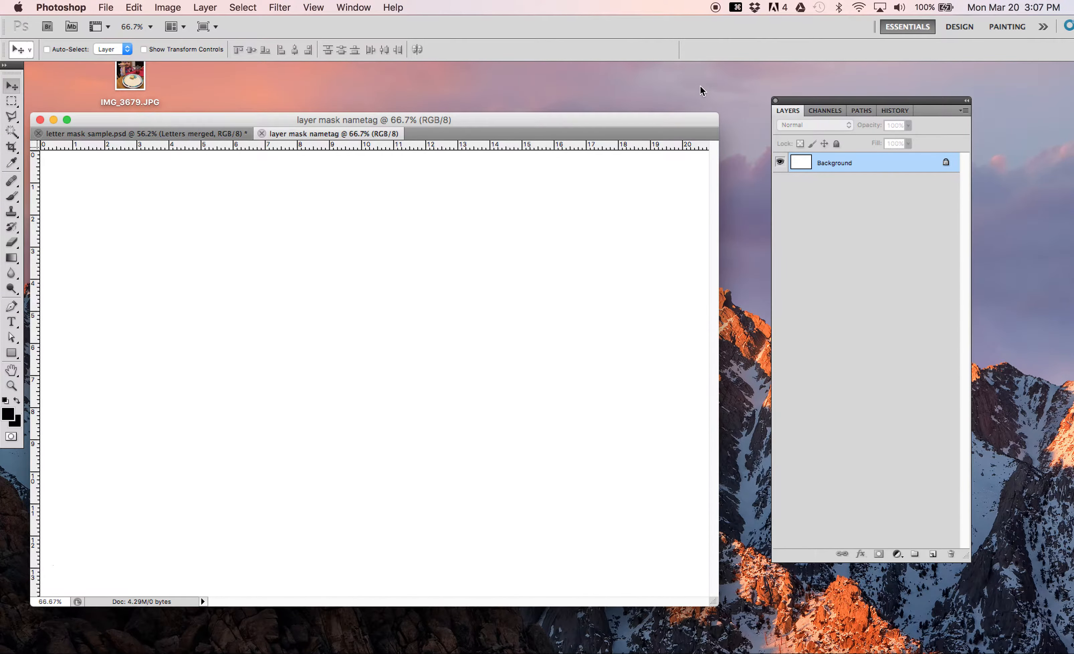
drag(626, 124, 669, 102)
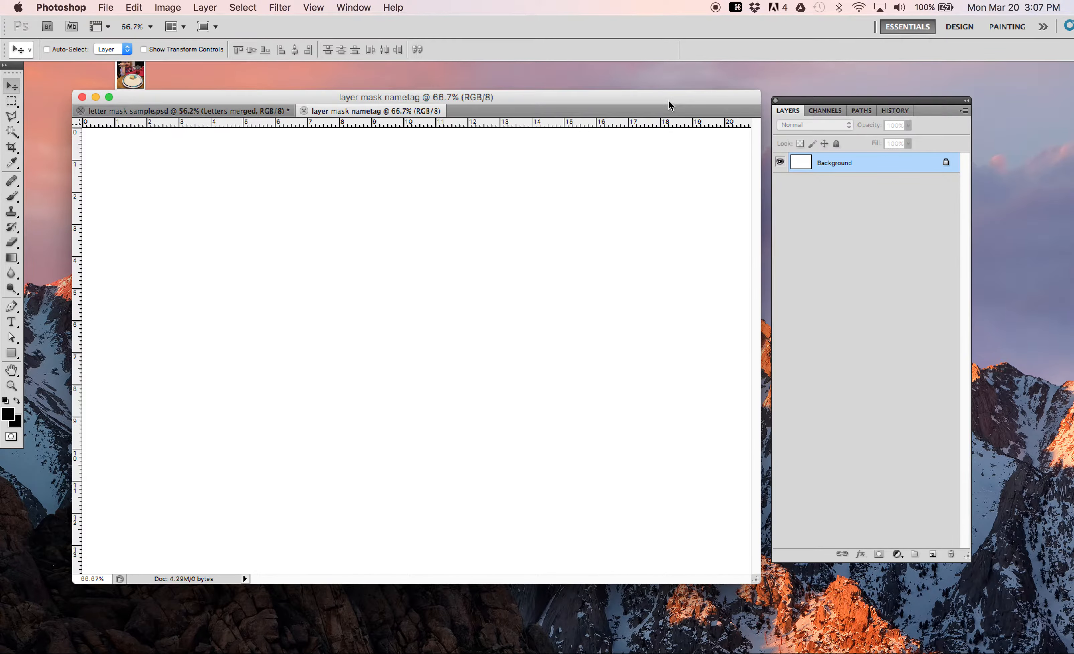
Step: Set the Type tool's font size to 72 pt
click(11, 322)
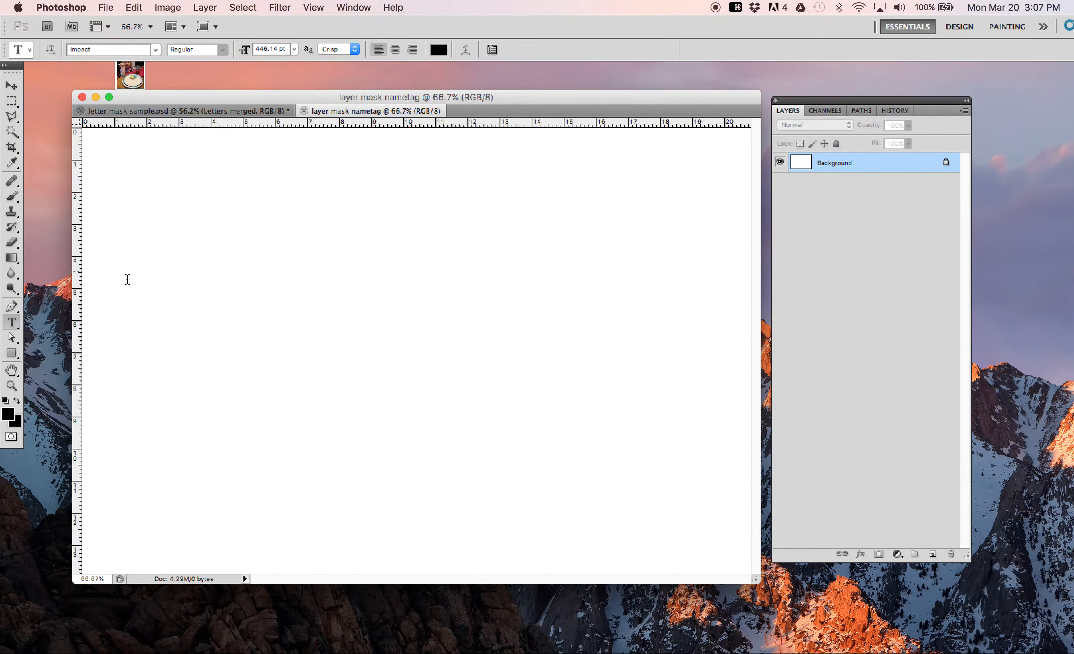
click(294, 49)
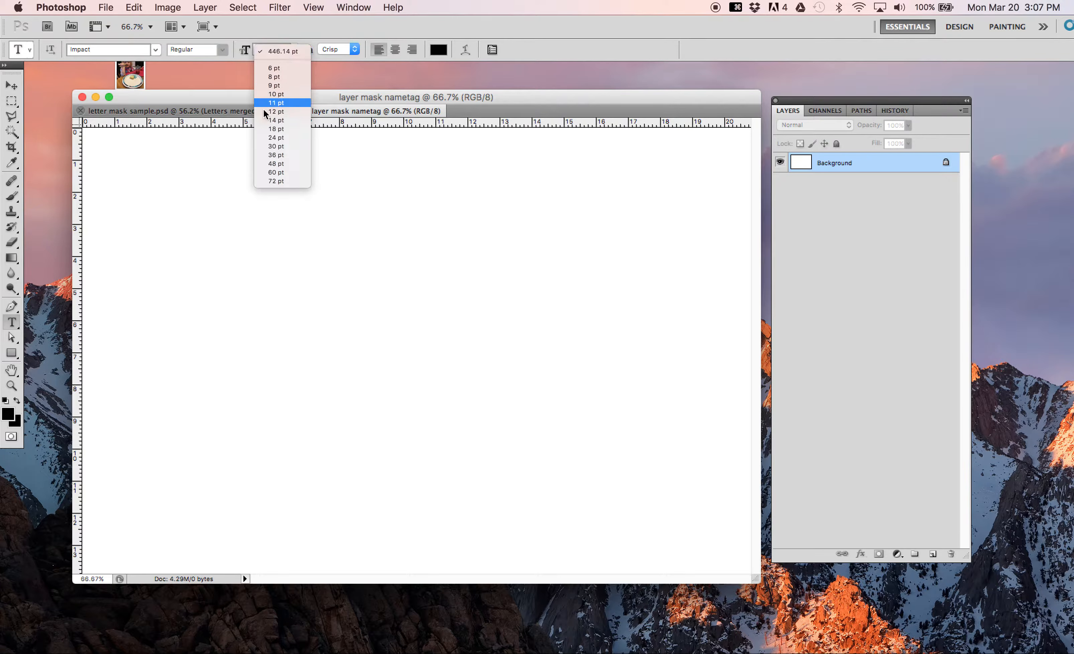
click(282, 181)
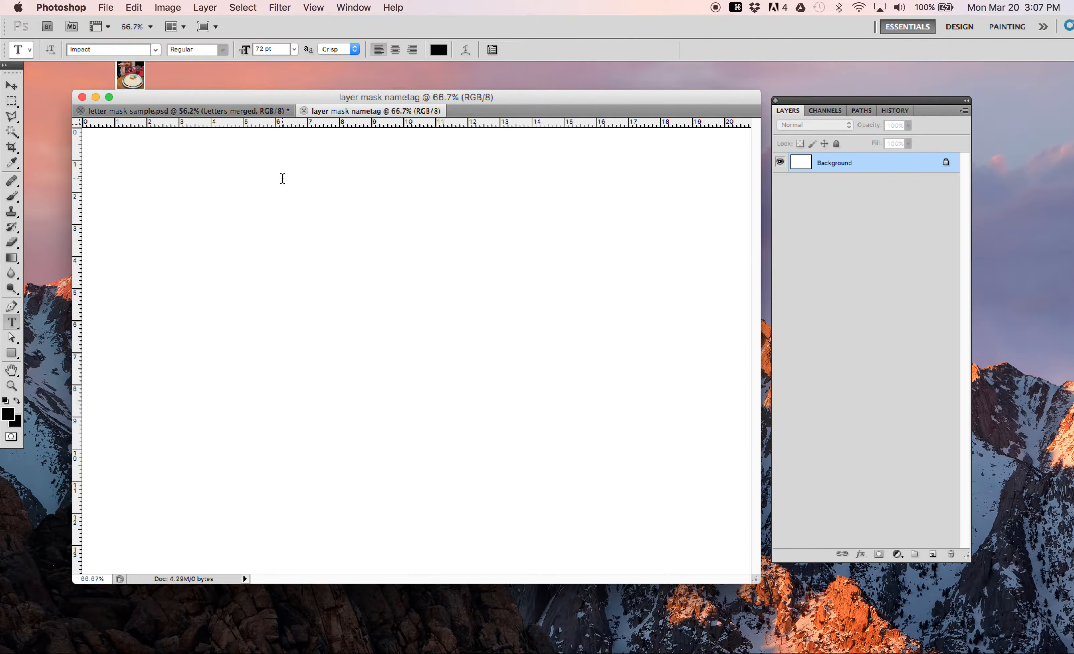
click(154, 324)
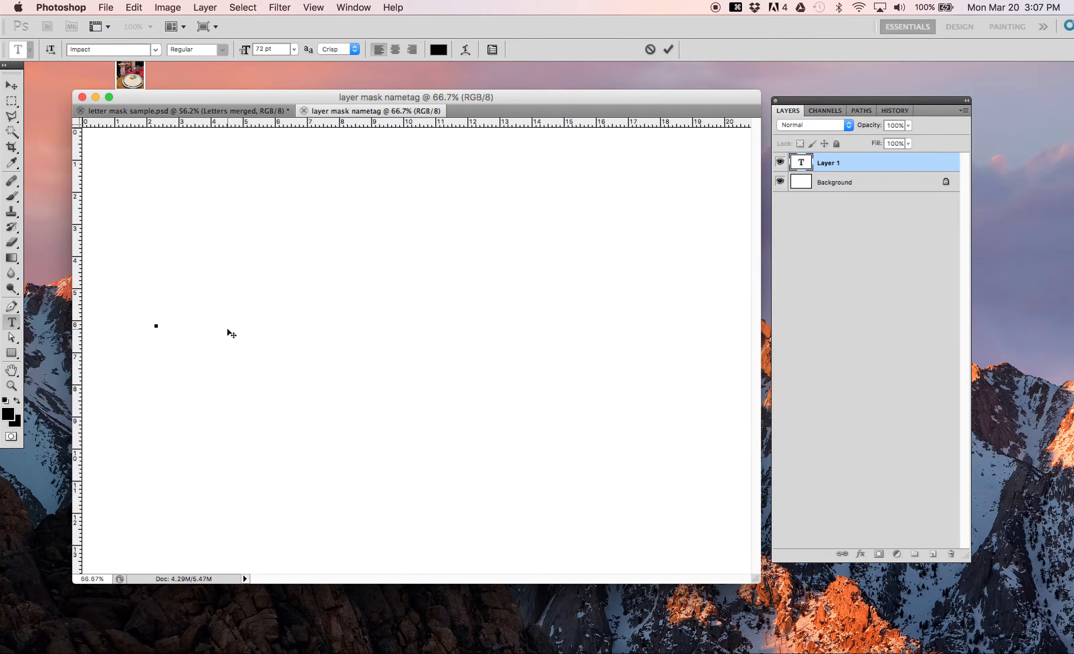
text(ARENA)
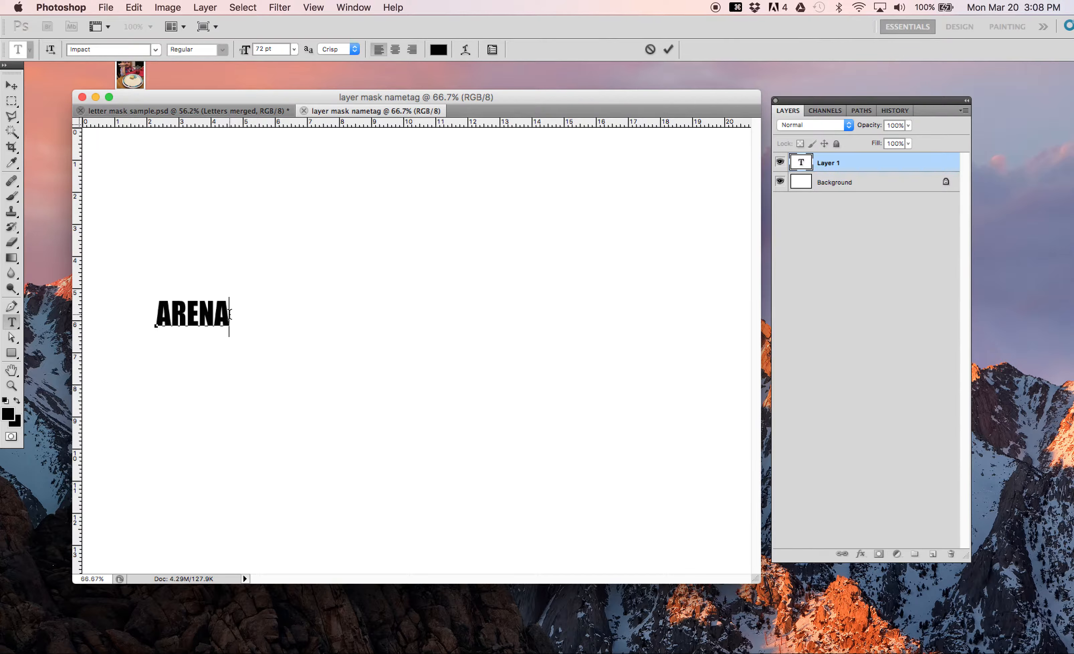
drag(229, 313, 125, 300)
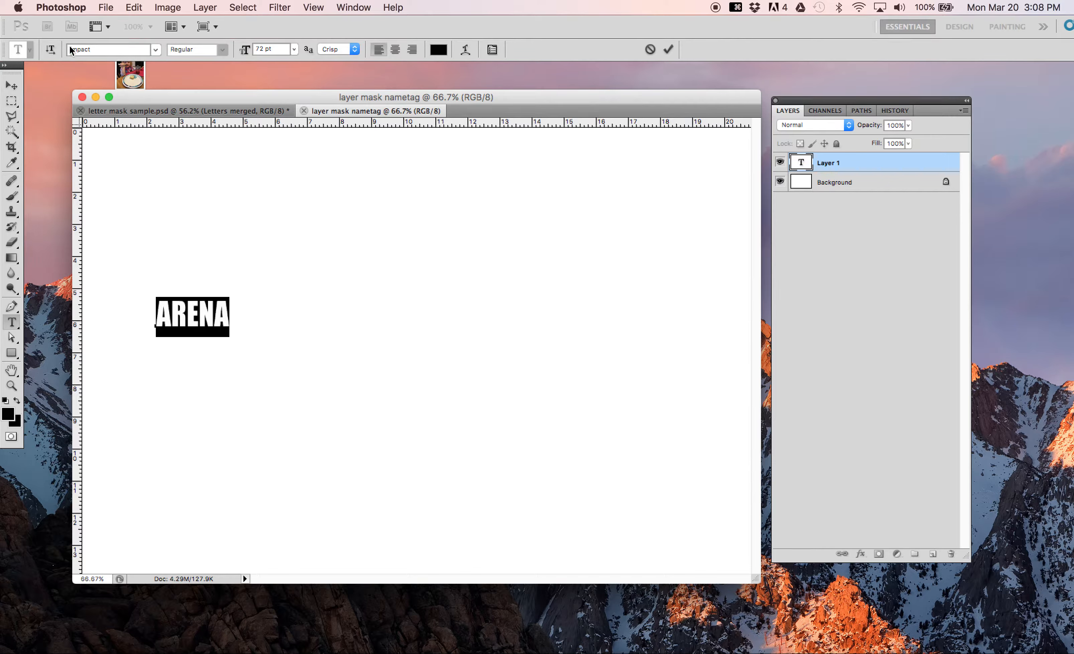
click(155, 50)
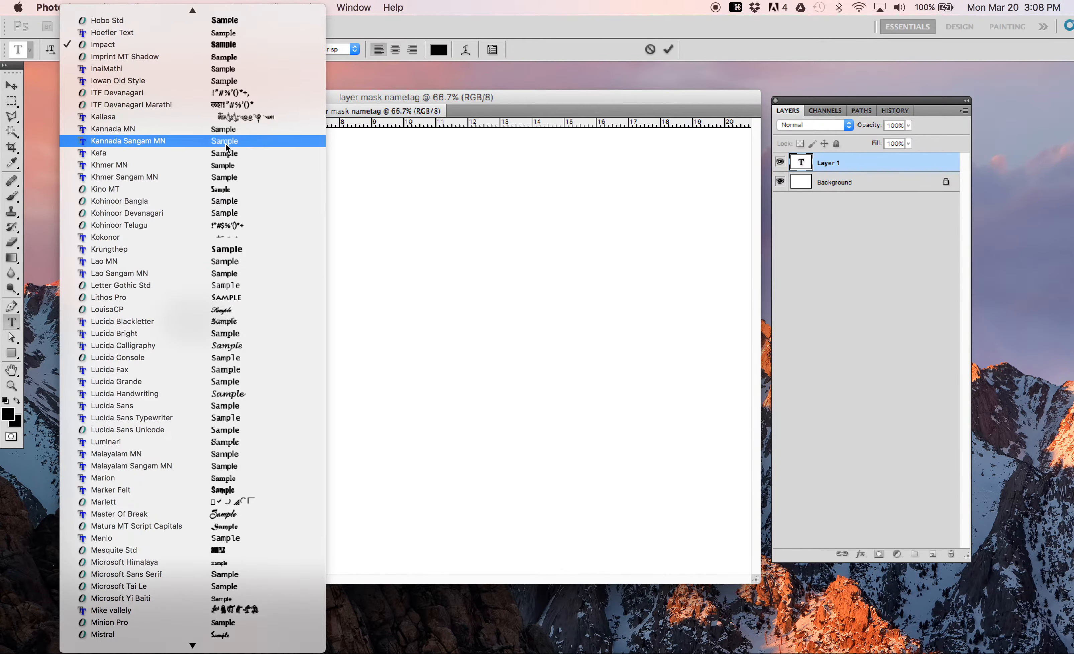
key(Escape)
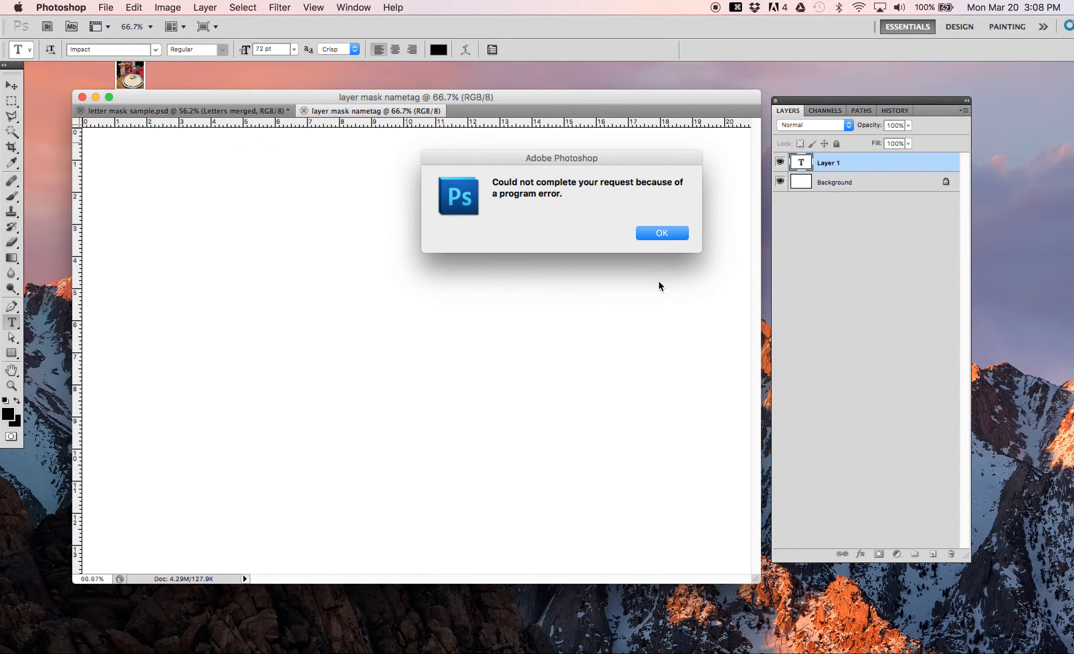
click(661, 233)
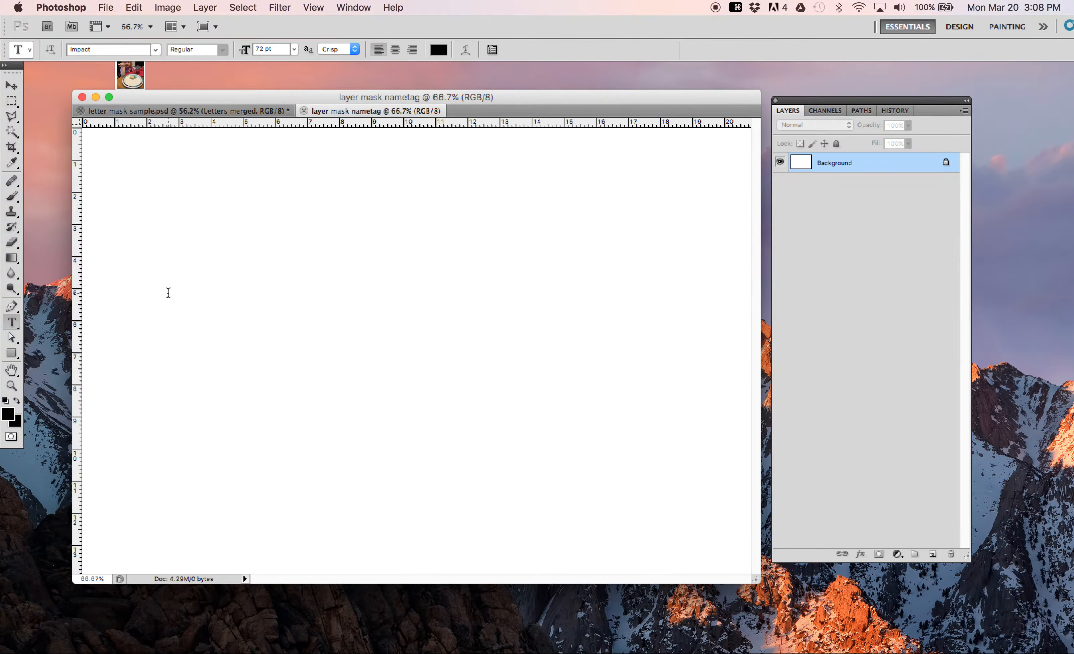
Step: Add the text ARENA in 72 pt Impact on the left part of the canvas, slightly above the middle
click(167, 293)
text(ARNE)
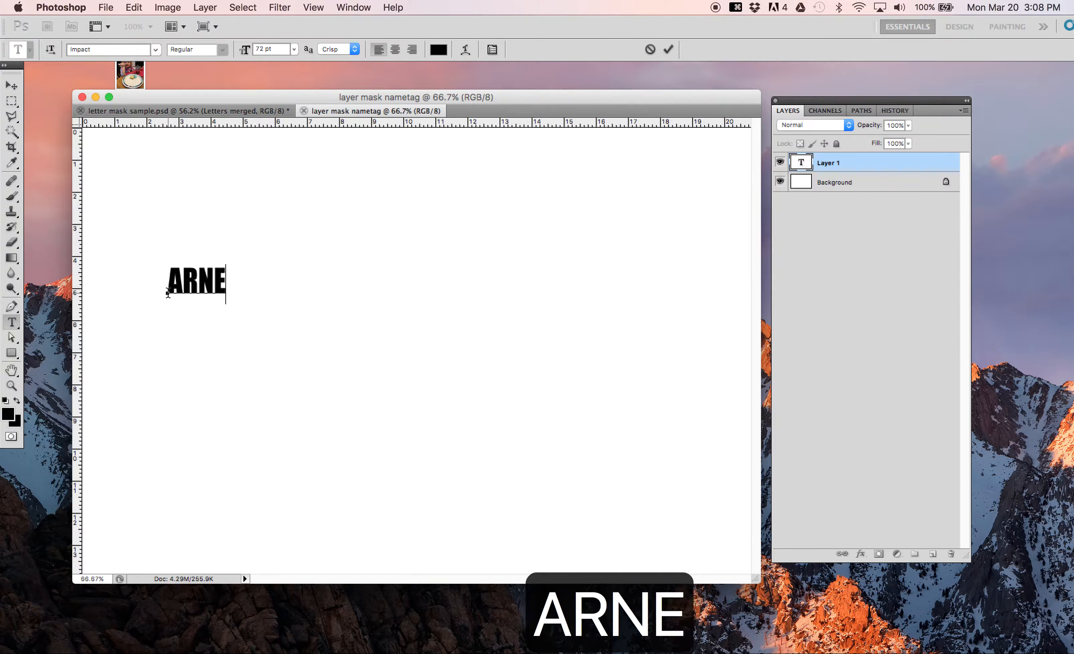
key(BackSpace)
key(BackSpace)
text(ENA)
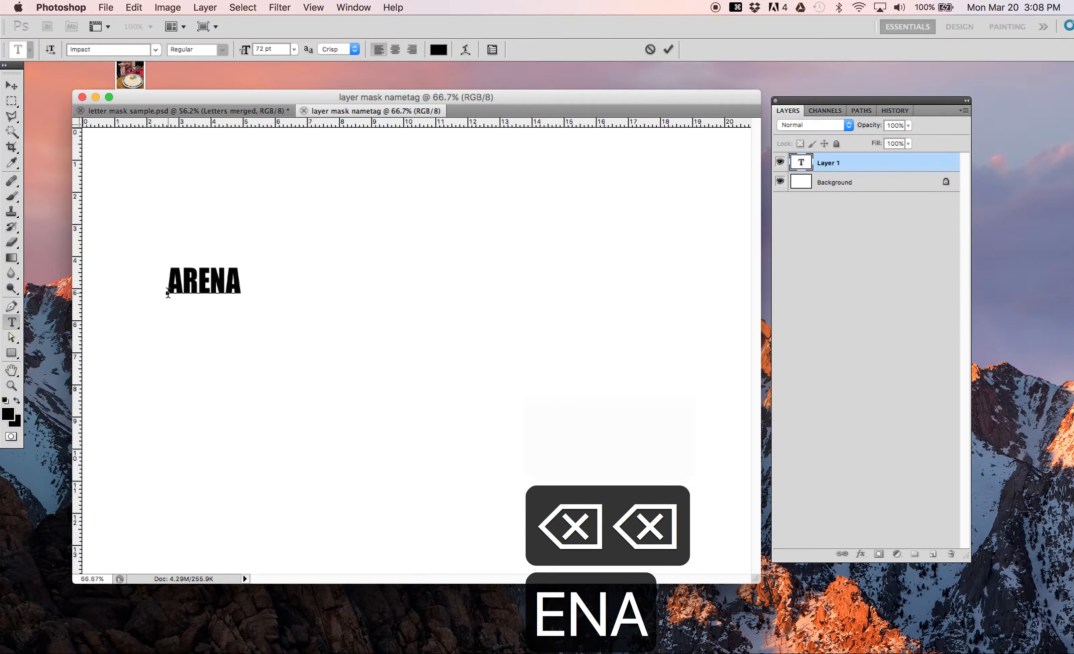
Step: Change the font of the whole ARENA text to Iowan Old Style
click(241, 280)
drag(240, 281, 132, 269)
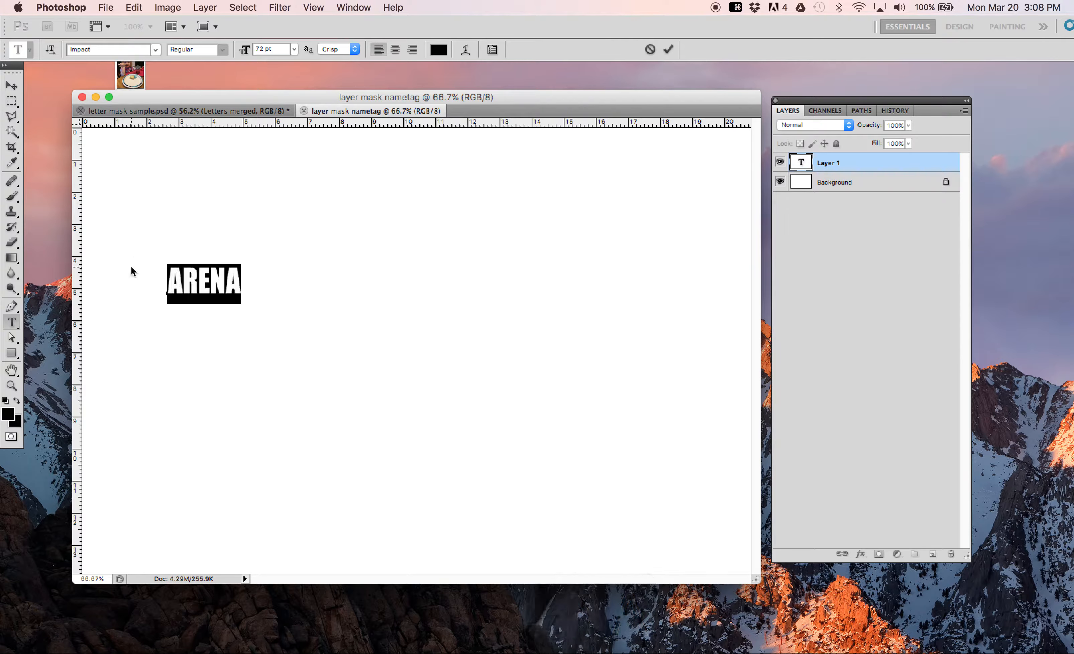
click(155, 49)
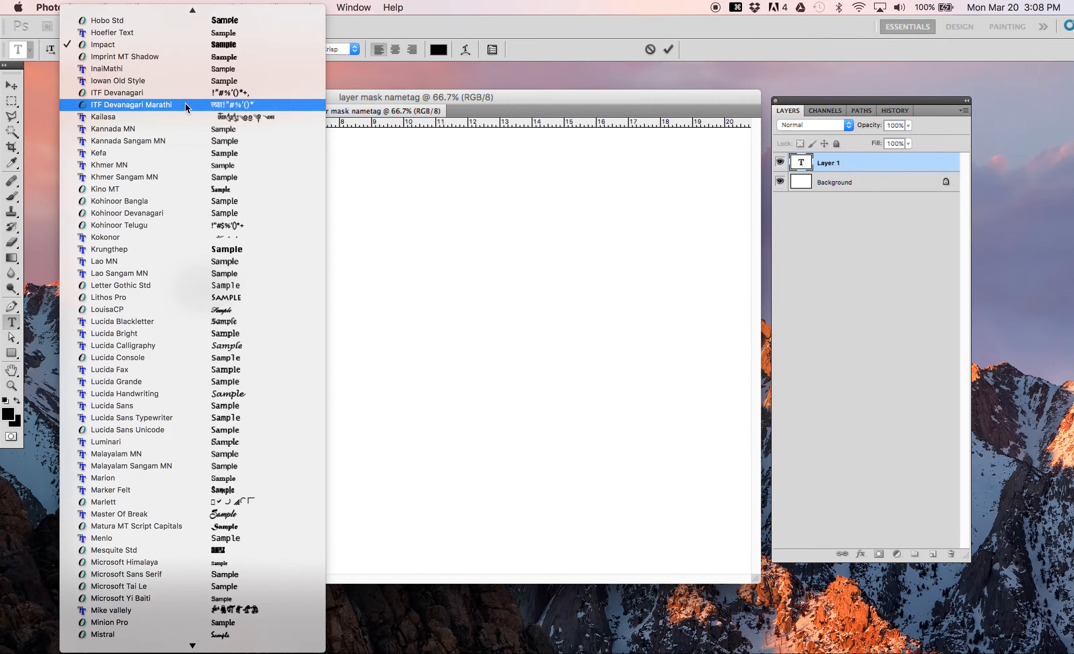
click(185, 81)
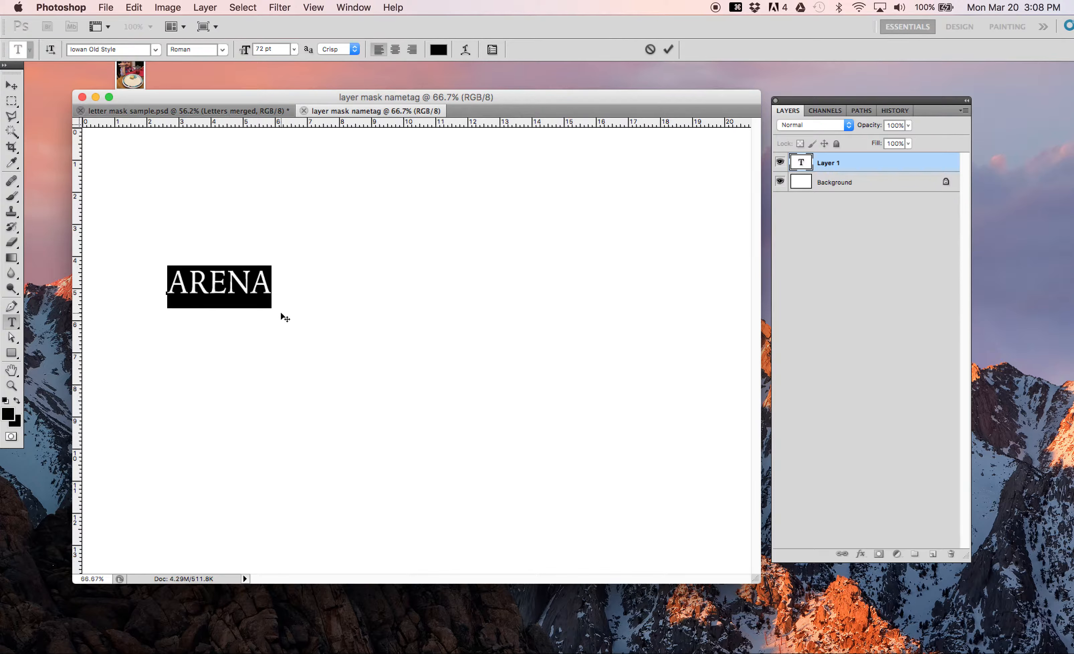
Step: Change the font of the whole ARENA text back to Impact
click(274, 286)
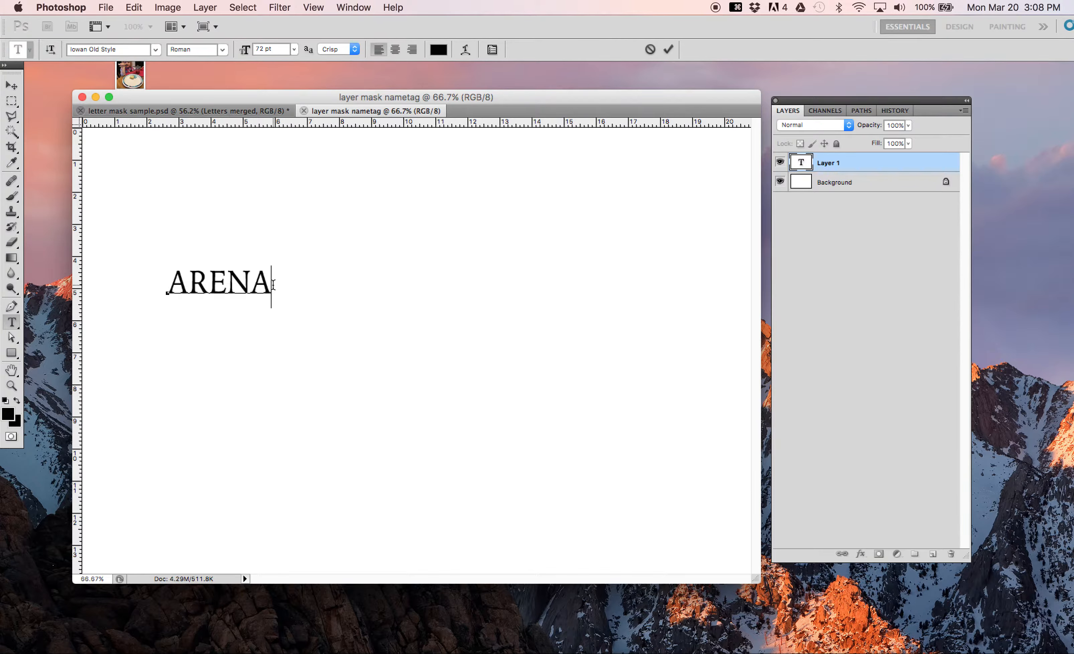
drag(273, 285, 151, 290)
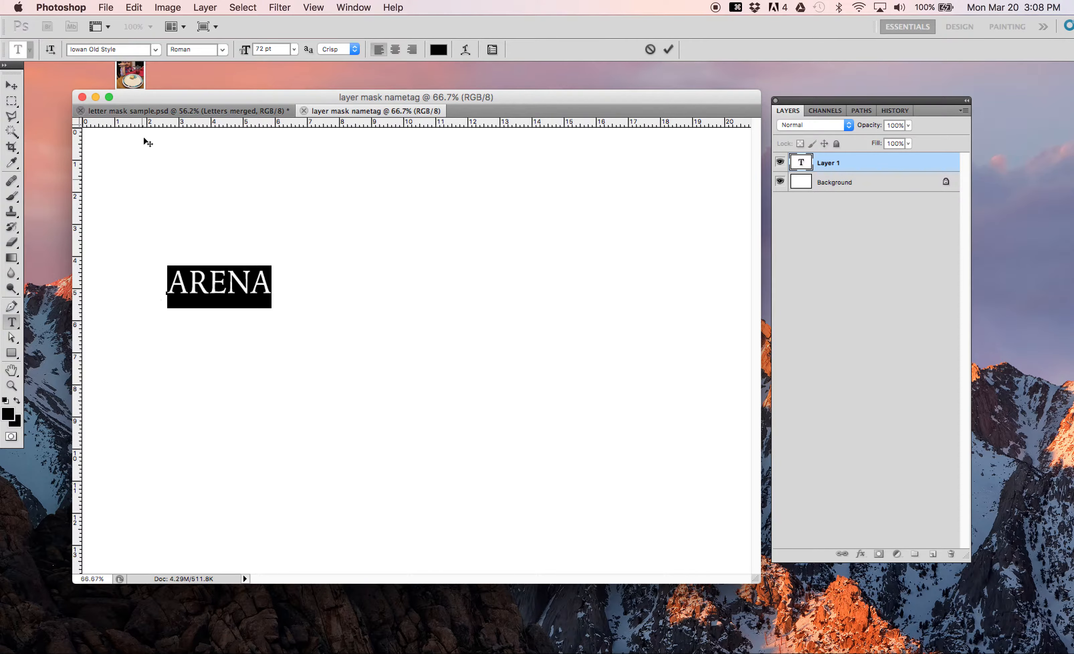
click(156, 49)
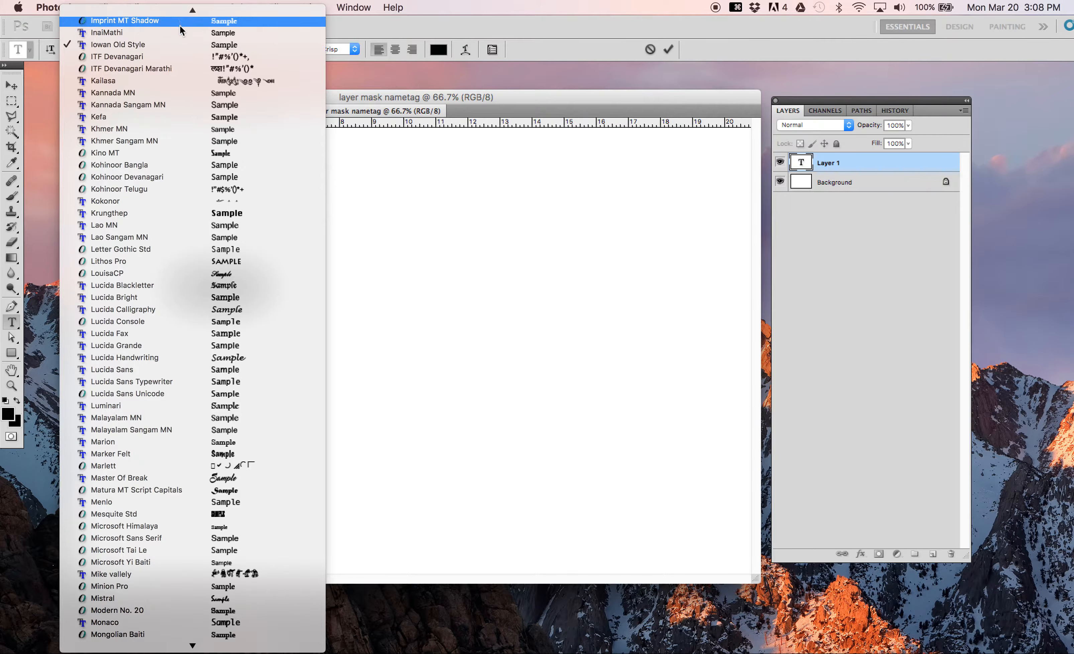
scroll(183, 45, up, 5)
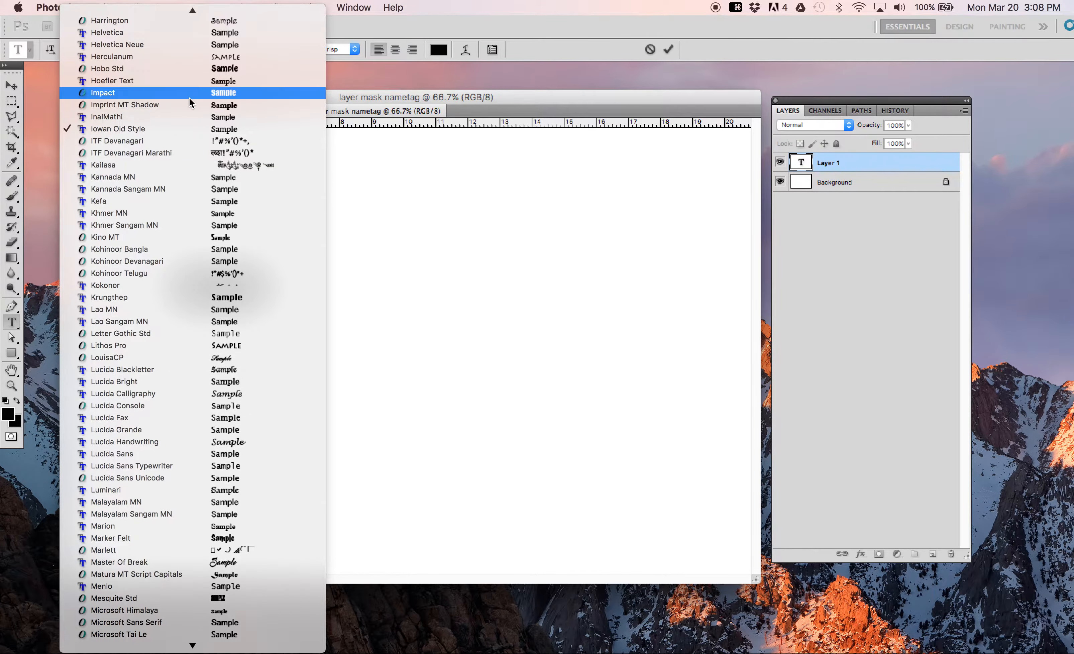
click(190, 96)
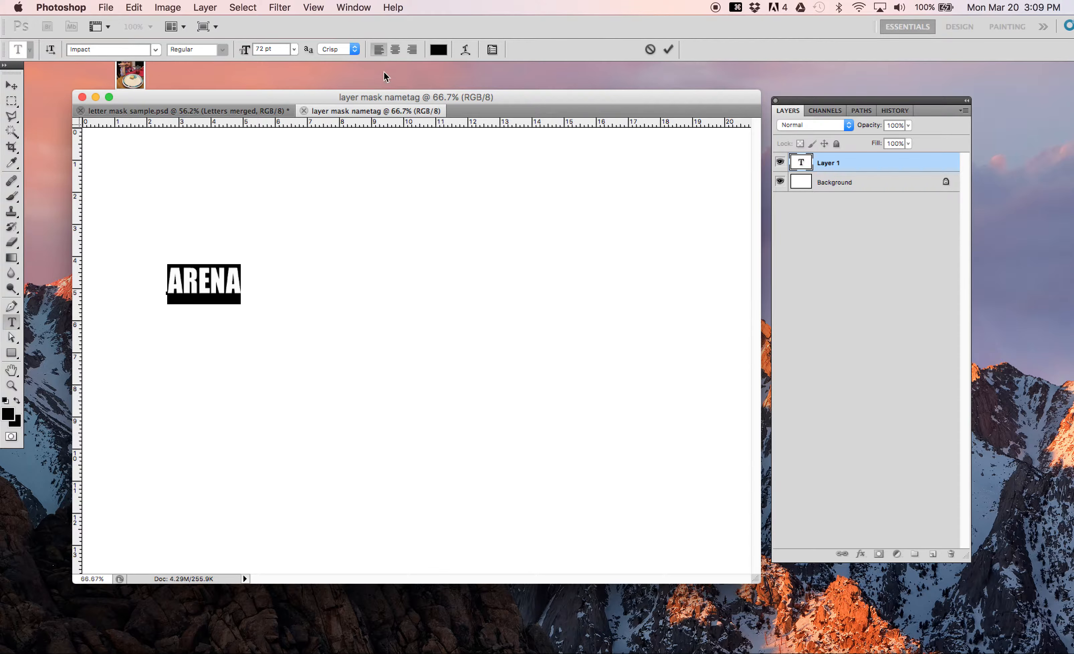
Step: Try white (ffffff) as the ARENA text colour, then restore it to black
click(442, 53)
drag(788, 228, 742, 184)
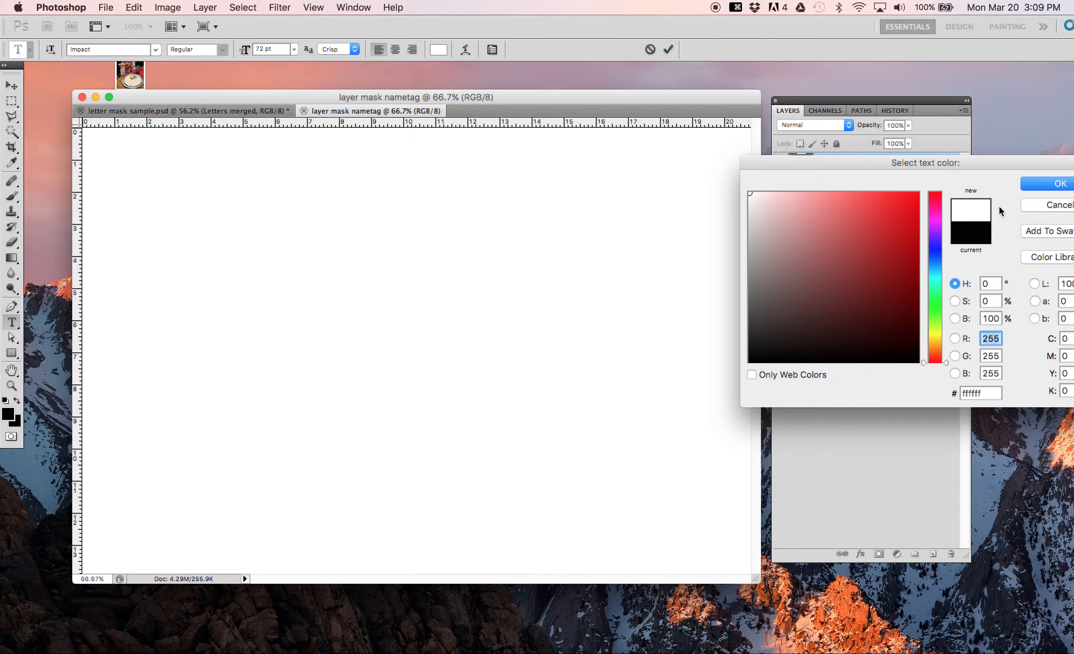
click(1037, 184)
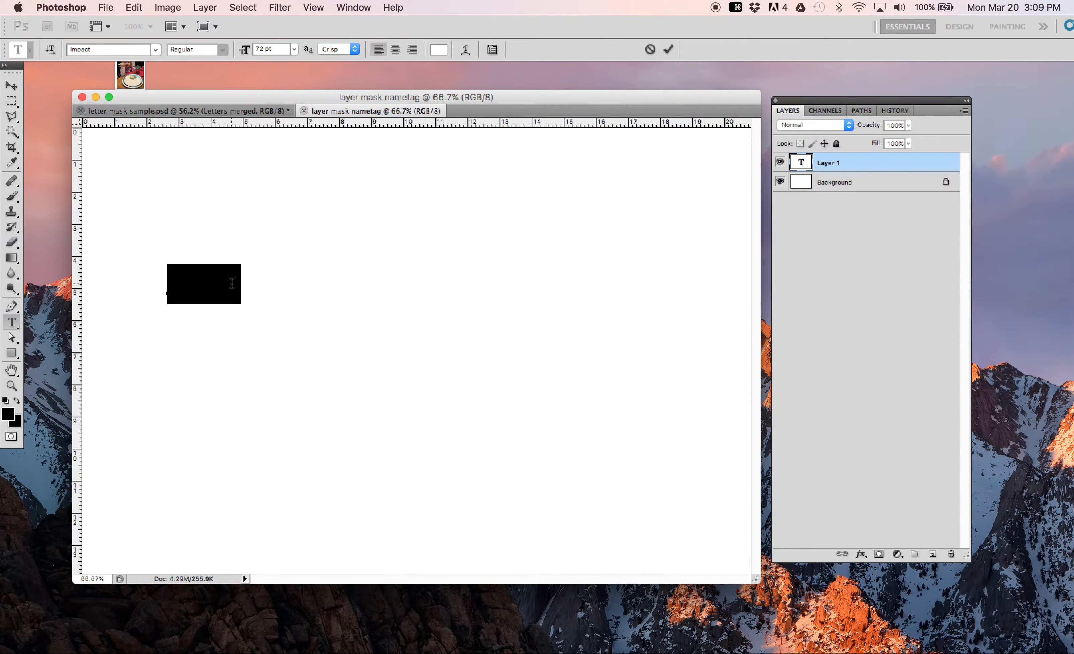
click(441, 50)
mouse_move(834, 283)
mouse_down()
mouse_move(750, 338)
mouse_move(752, 359)
mouse_up()
click(1038, 188)
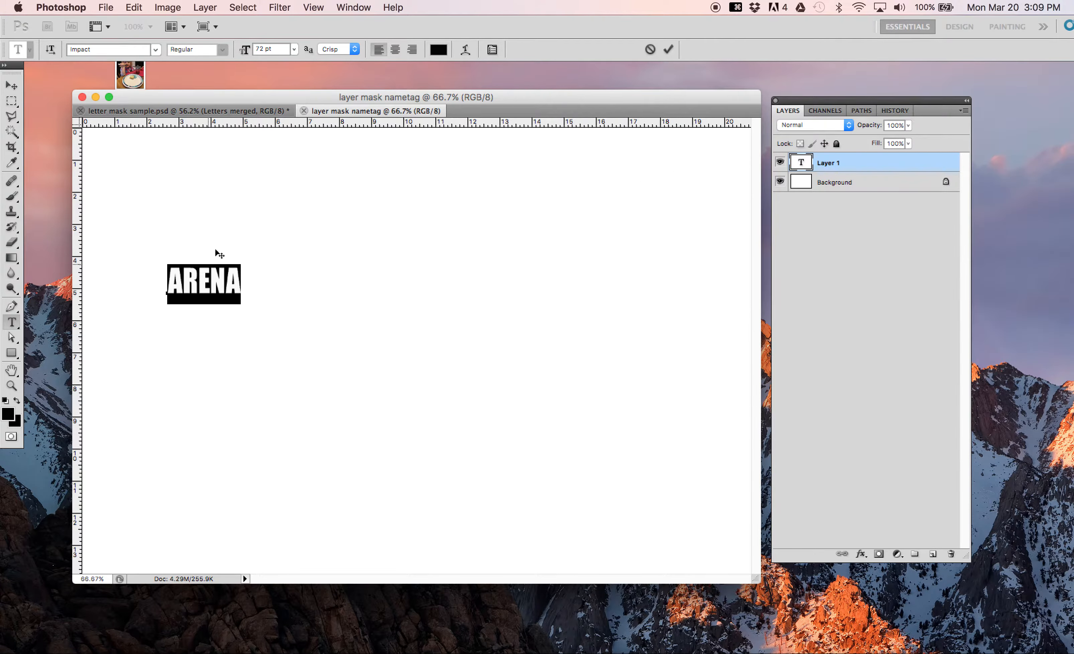
click(155, 52)
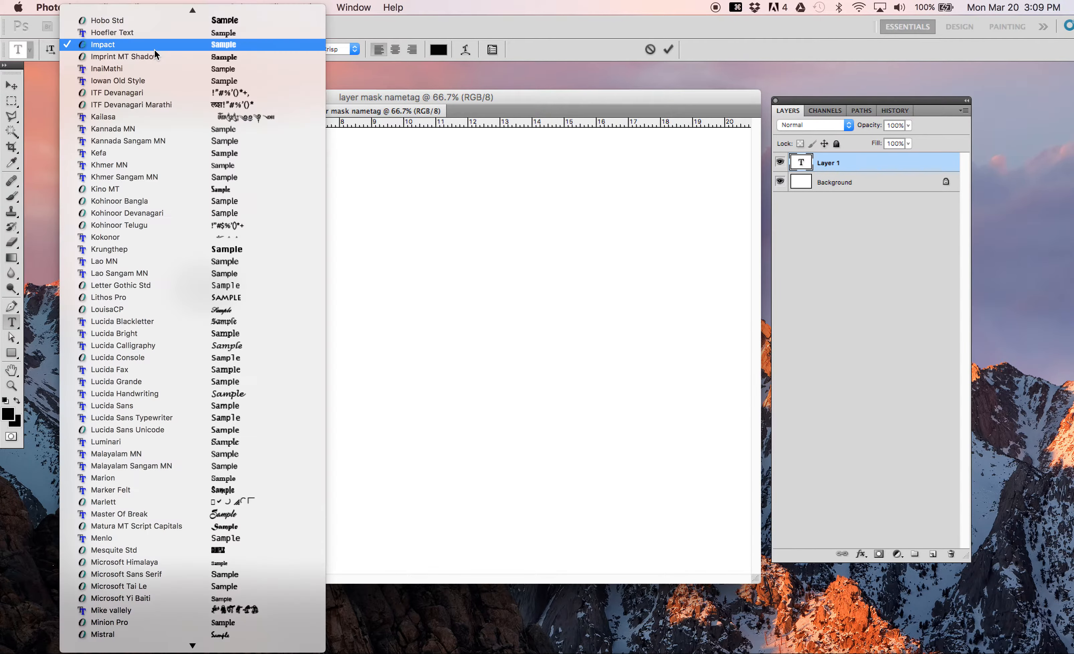
click(359, 39)
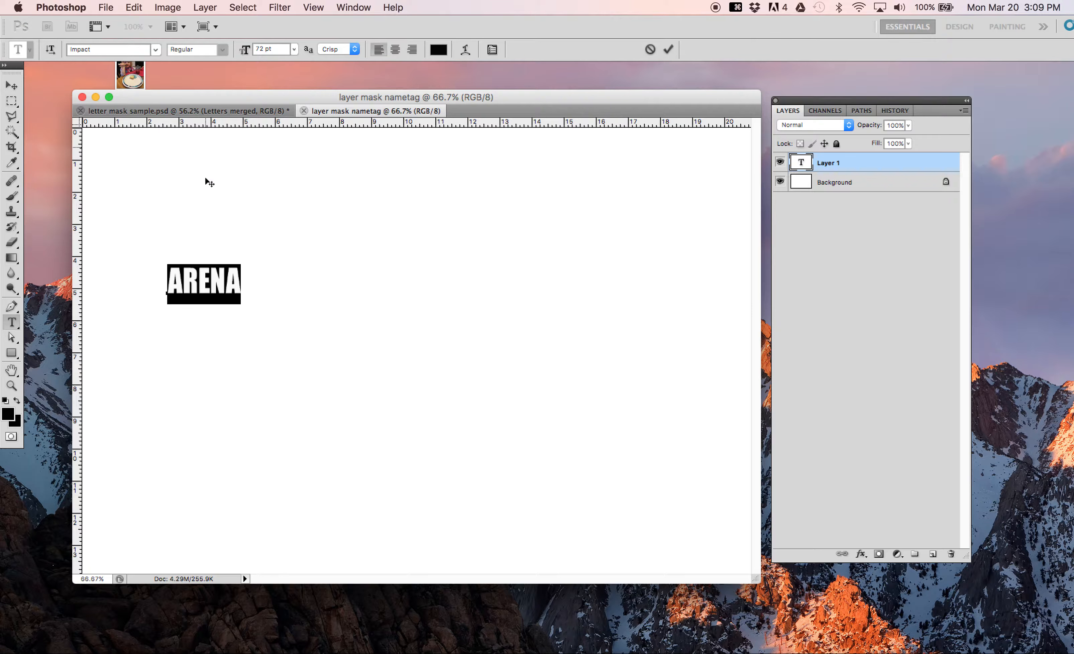
click(292, 47)
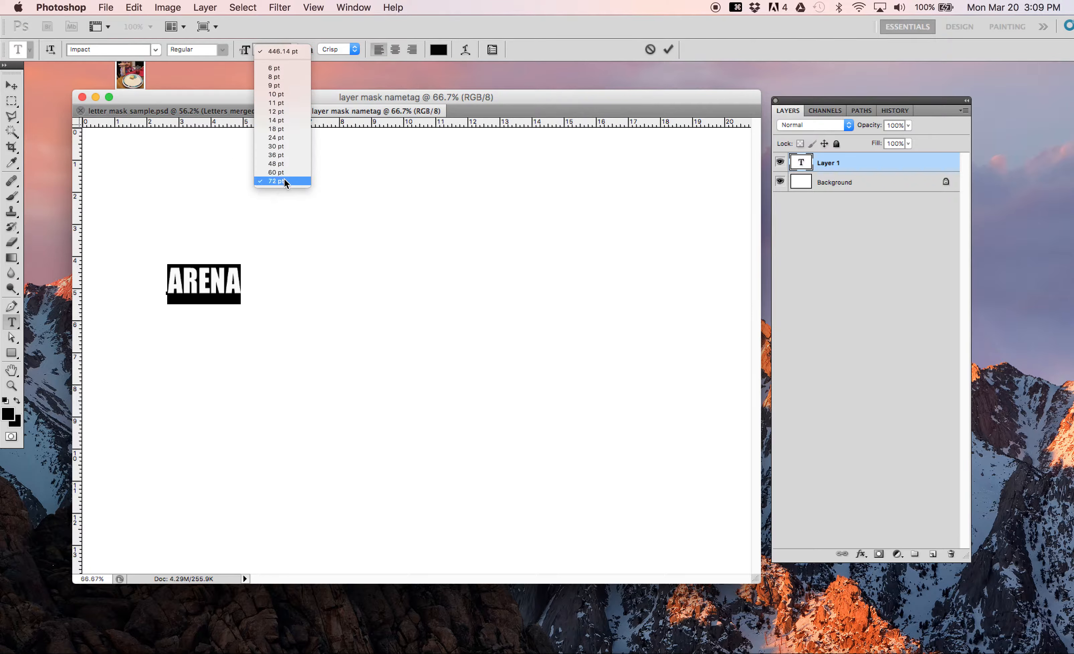
click(418, 96)
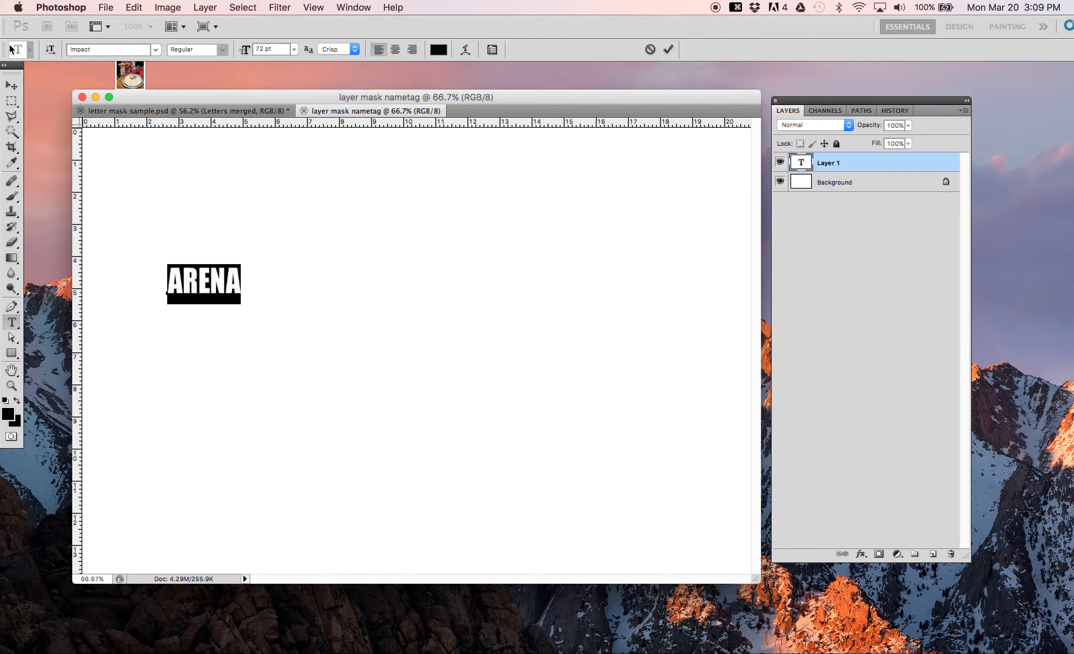
Step: Commit the ARENA text by switching to the Move tool, and review the letter mask sample.psd design before returning to the nametag
click(12, 85)
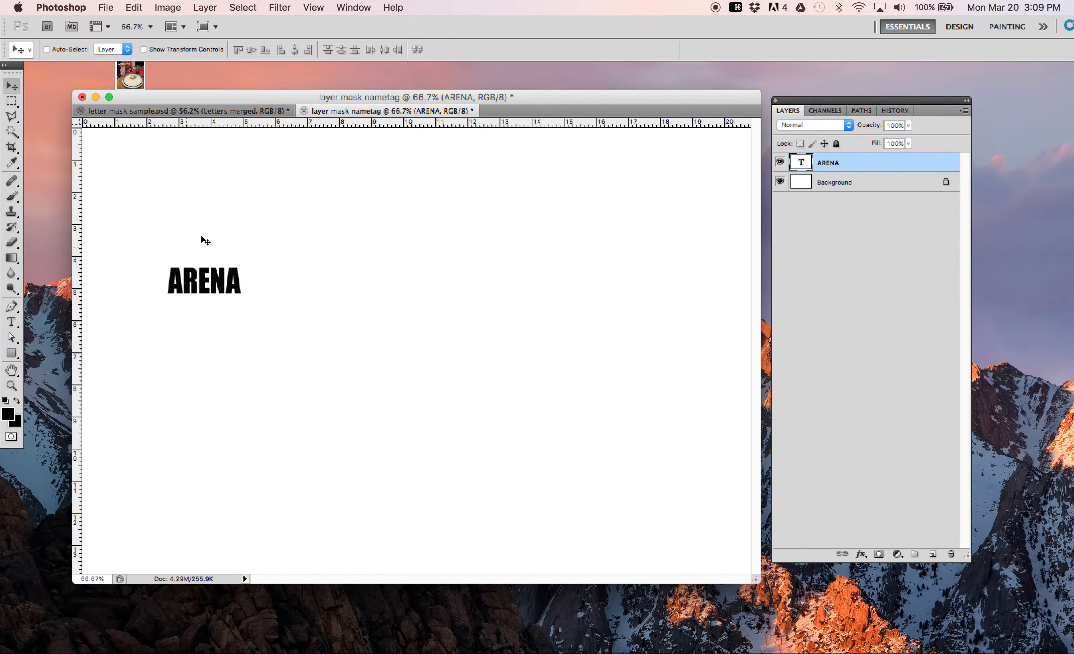
click(215, 111)
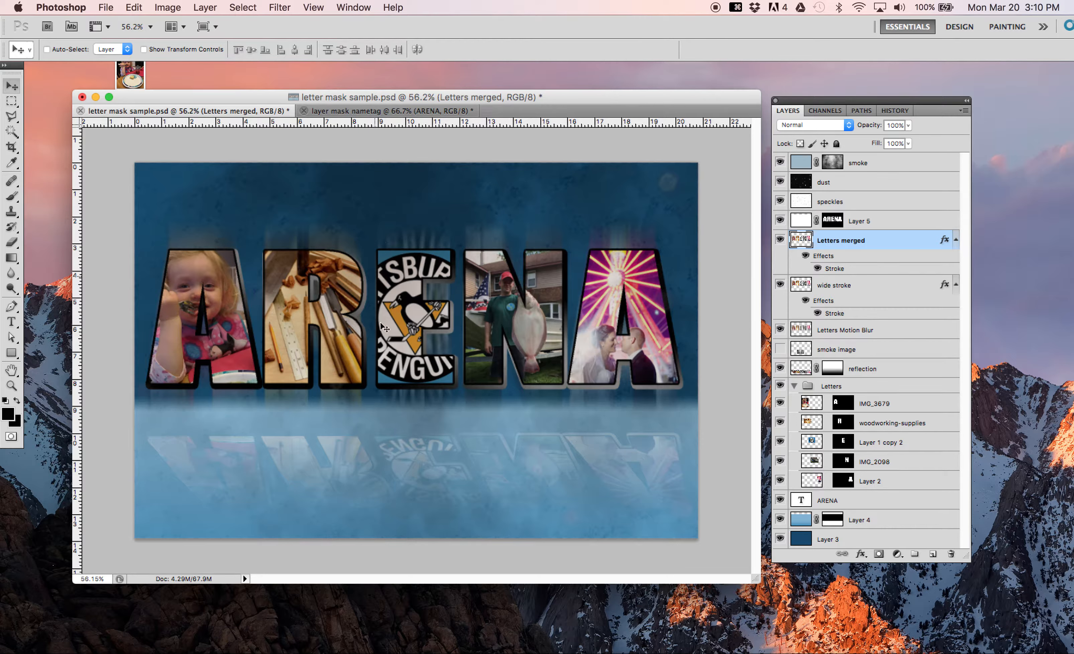
click(346, 111)
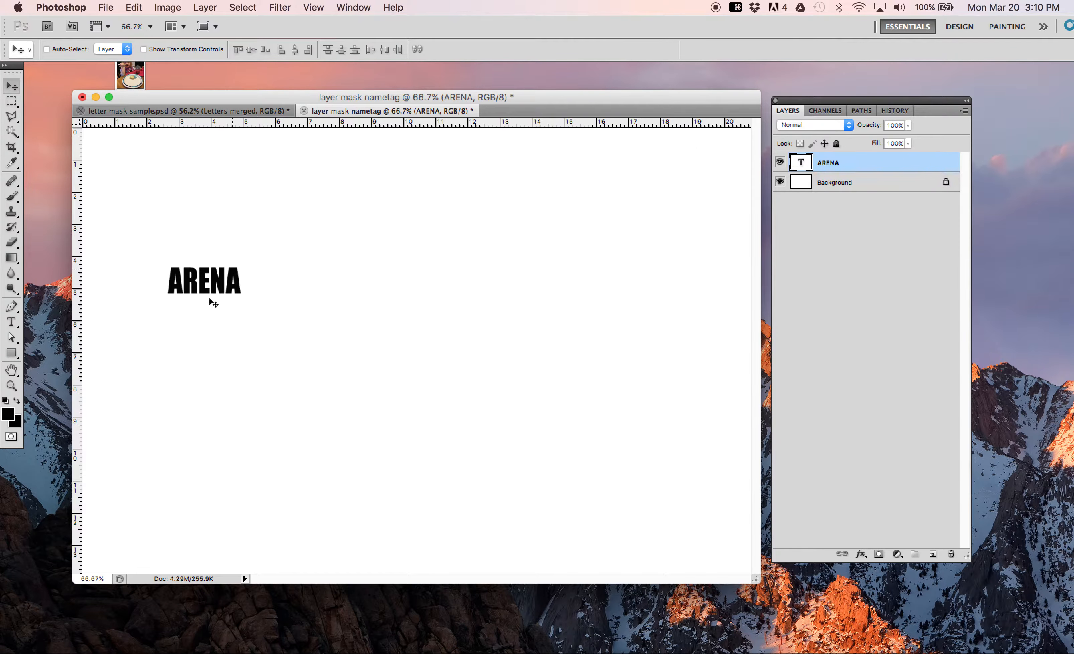
key(super+t)
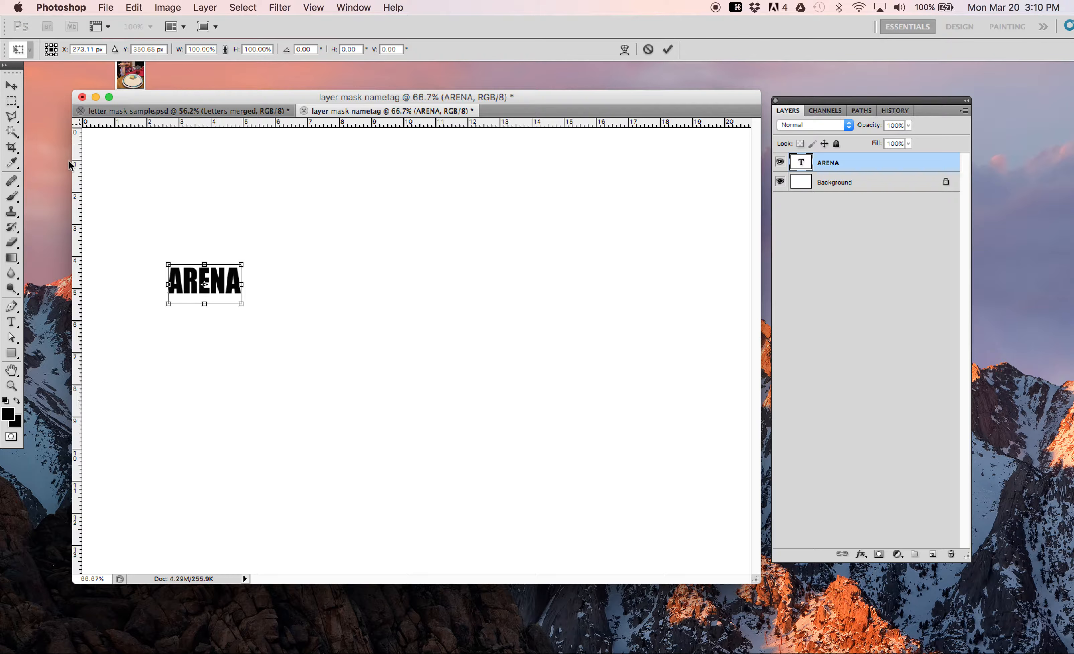
key(Escape)
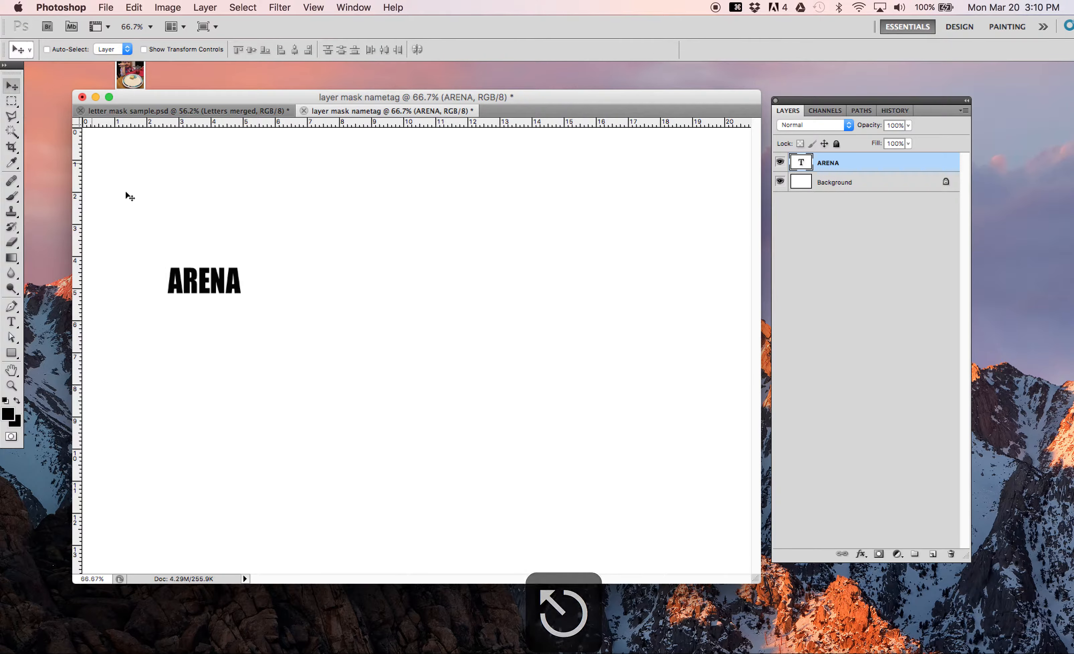
click(144, 49)
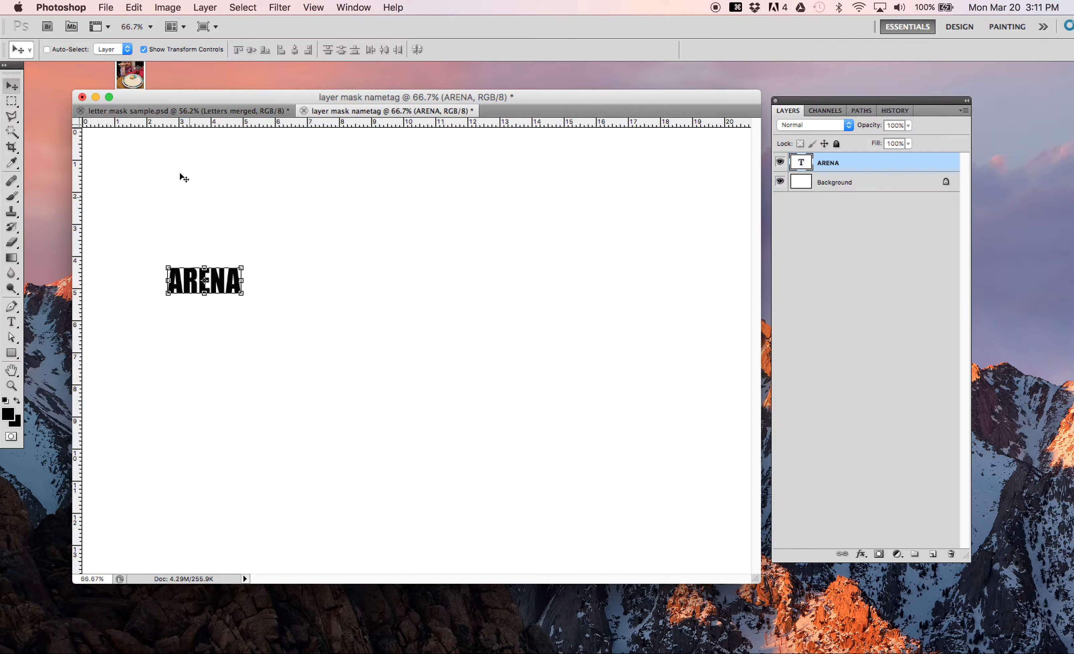
click(144, 50)
Step: Free-transform the ARENA text to about 883% width and 513% height, spanning nearly the full canvas width and centred near X 748.5, Y 390 px
key(super+t)
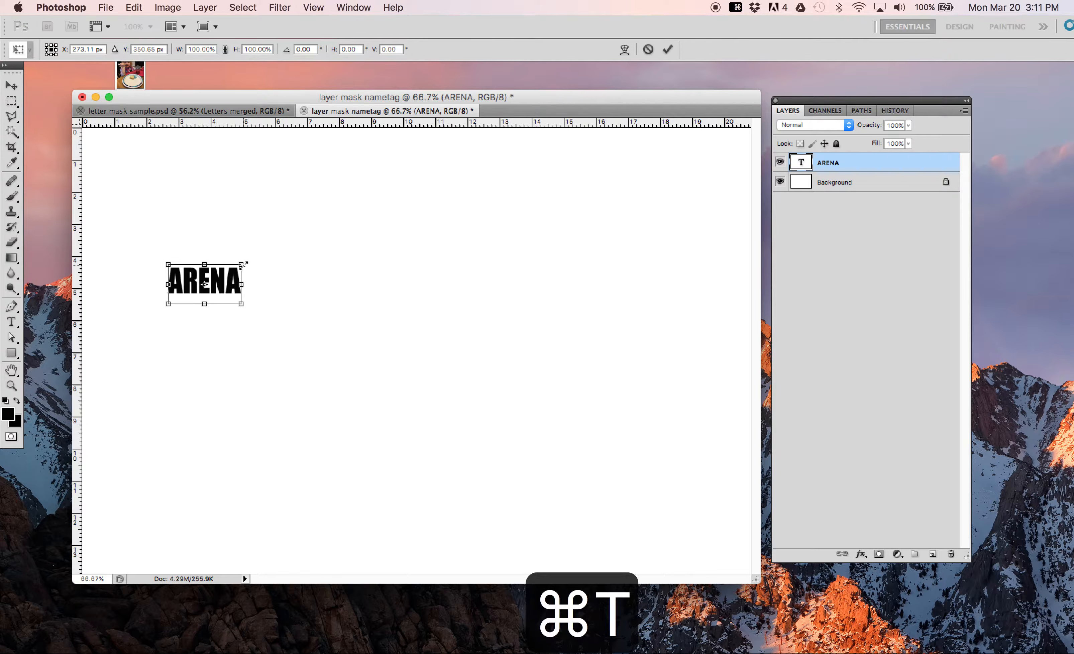
drag(242, 263, 677, 170)
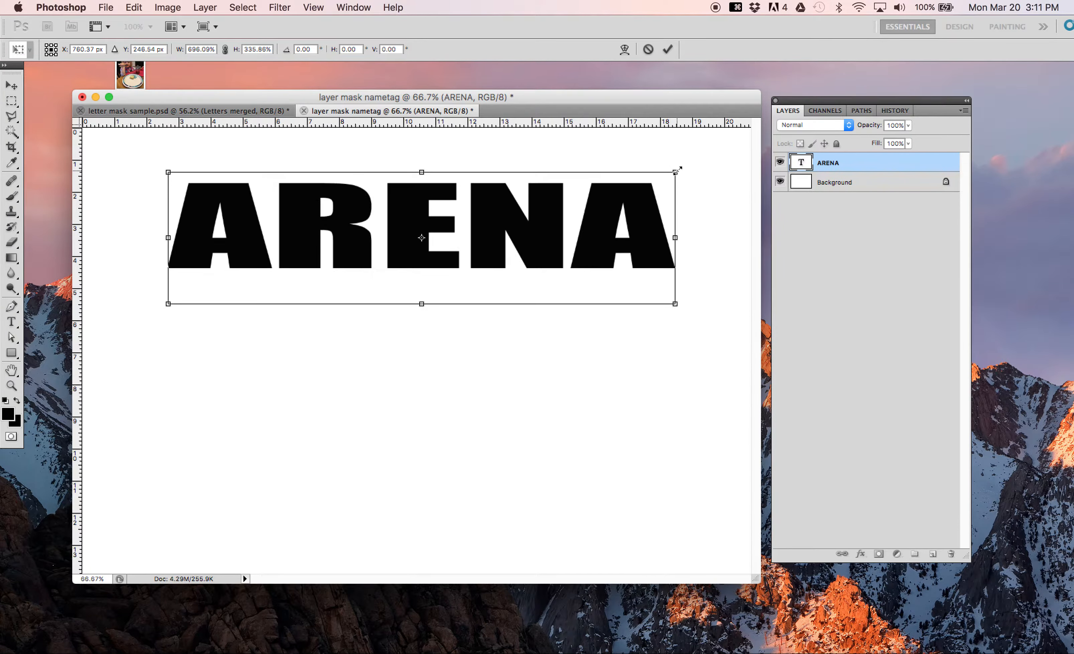
drag(247, 245, 179, 350)
drag(603, 282, 738, 201)
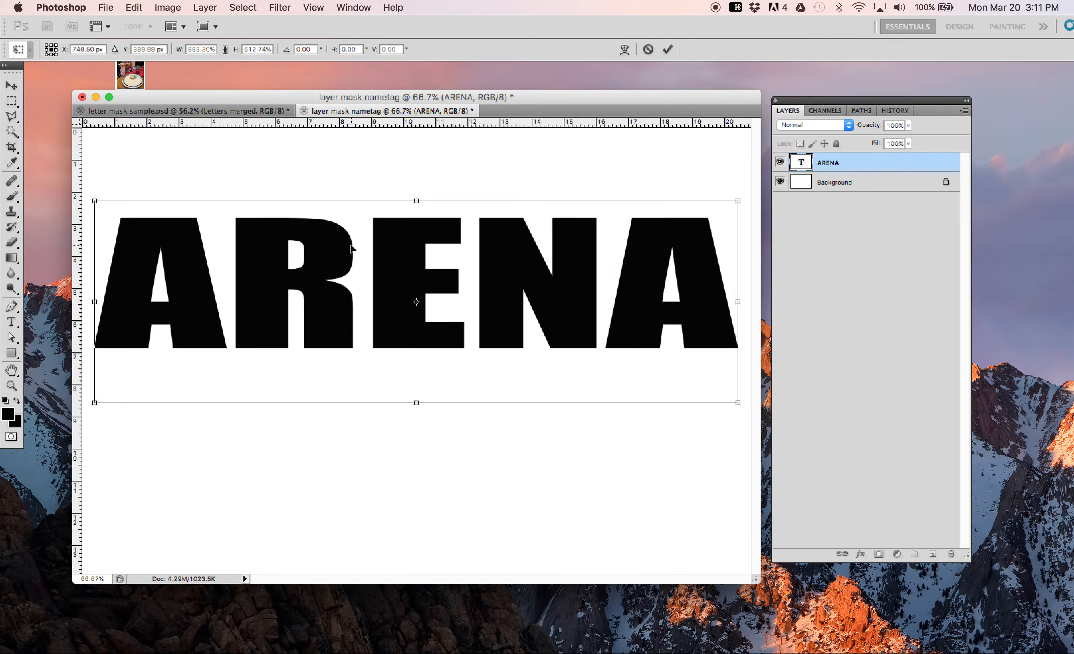
key(Return)
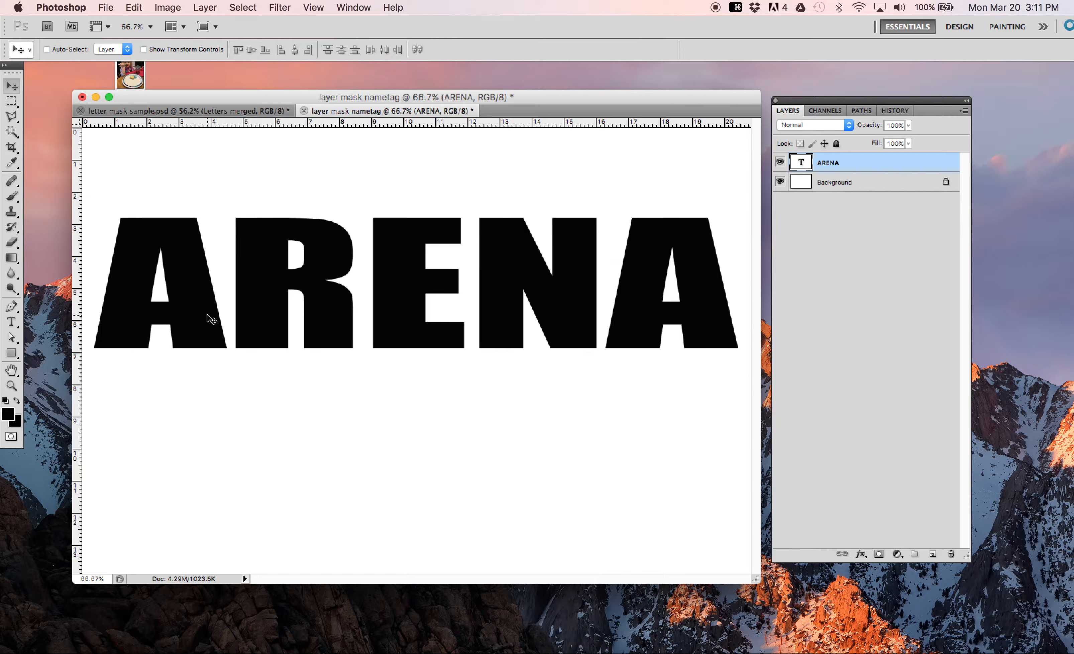
Step: Place IMG_3679.JPG from the desktop into the nametag document at its default fitted size and rasterize its layer
scroll(209, 318, down, 1)
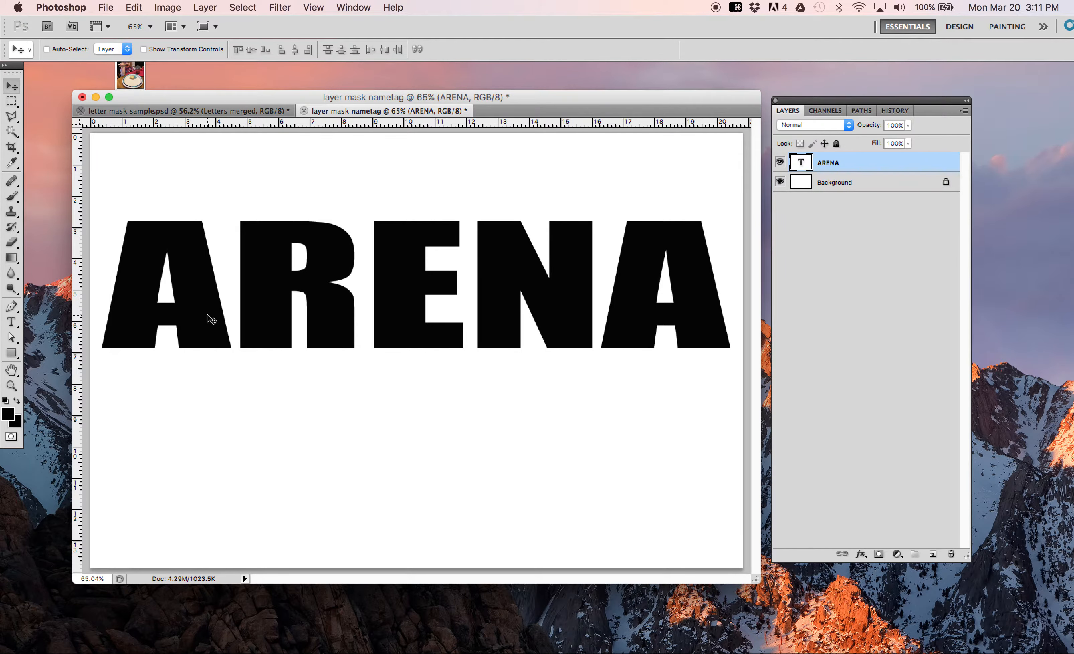
scroll(211, 320, down, 2)
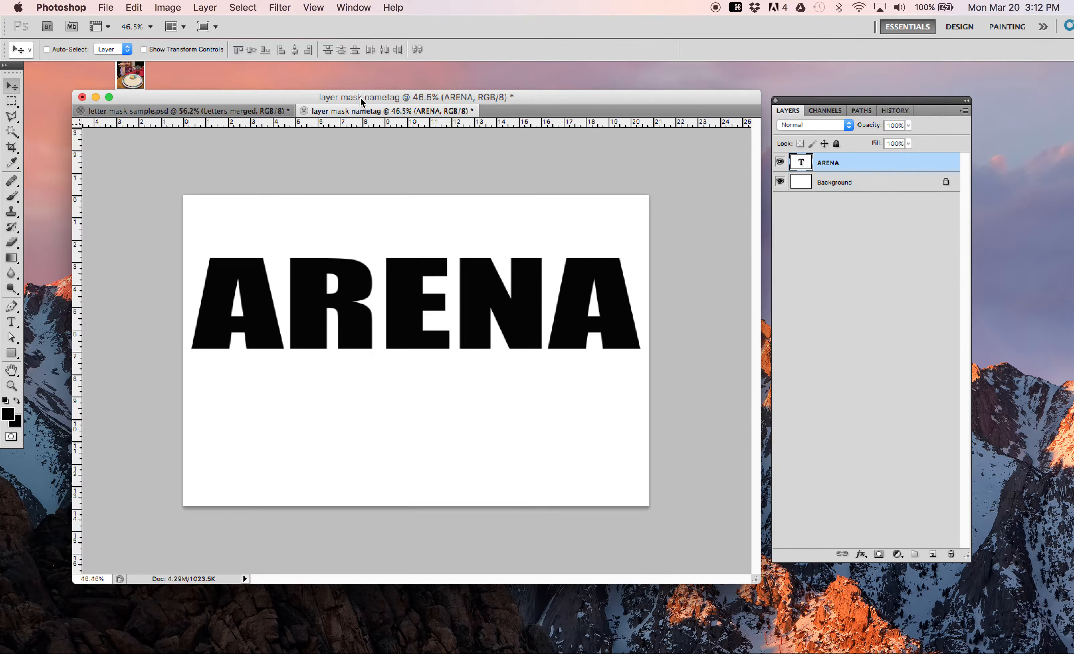
drag(360, 101, 454, 99)
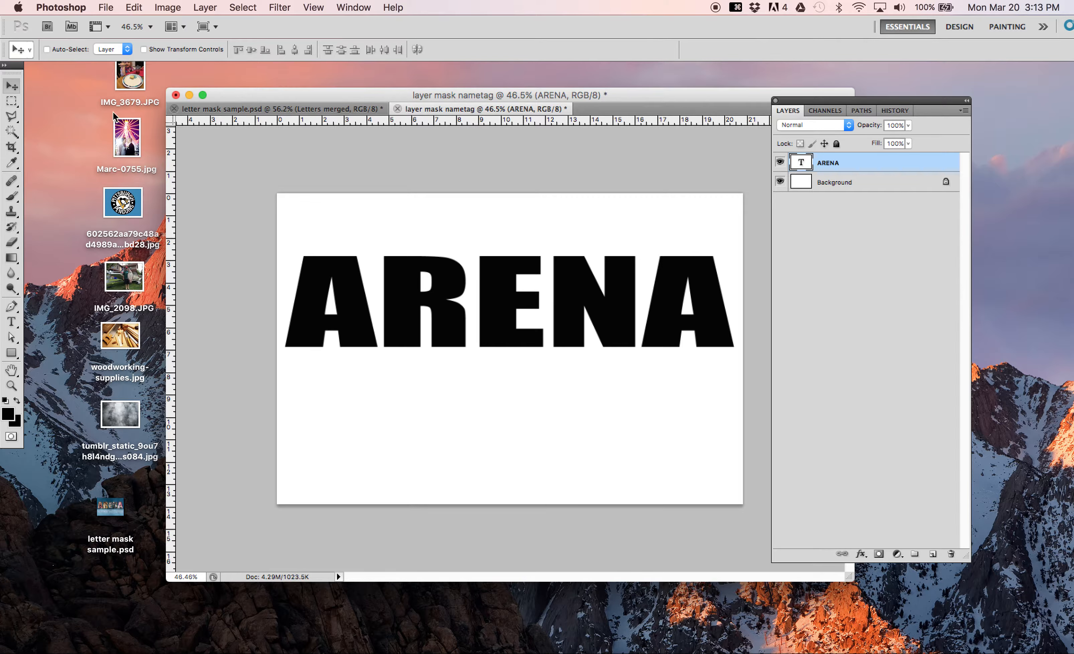
drag(127, 80, 316, 281)
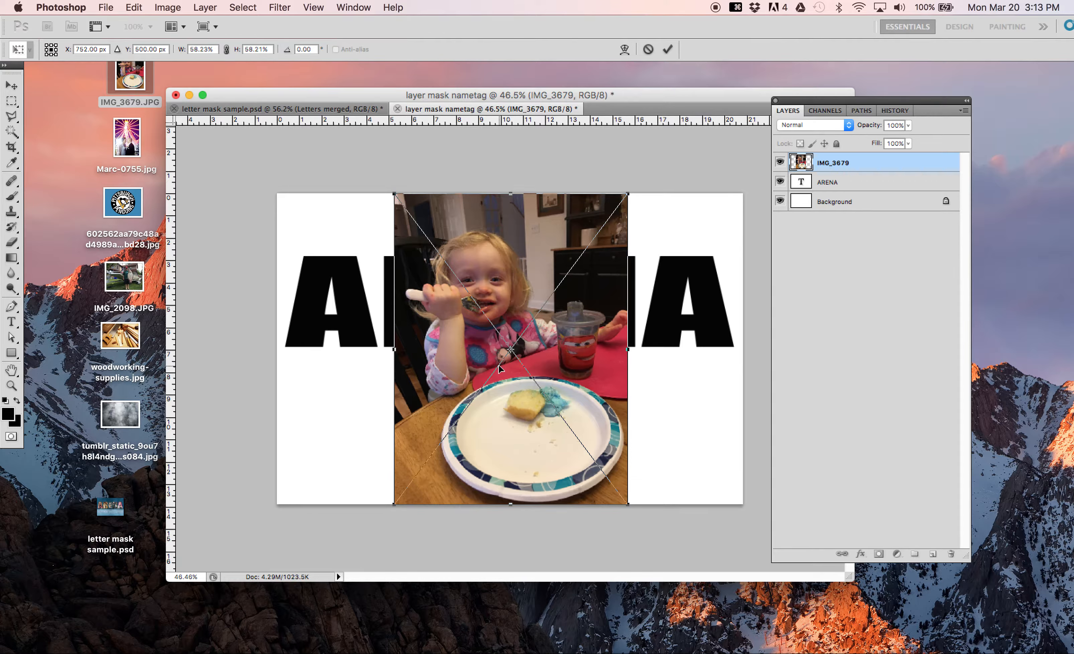
key(Return)
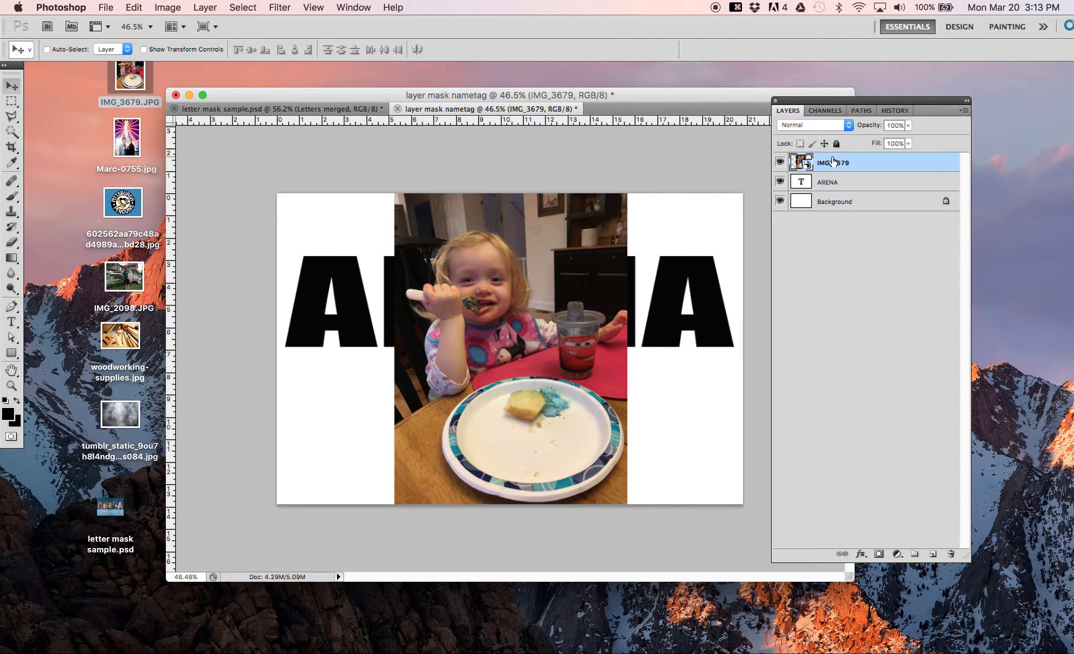
right_click(864, 162)
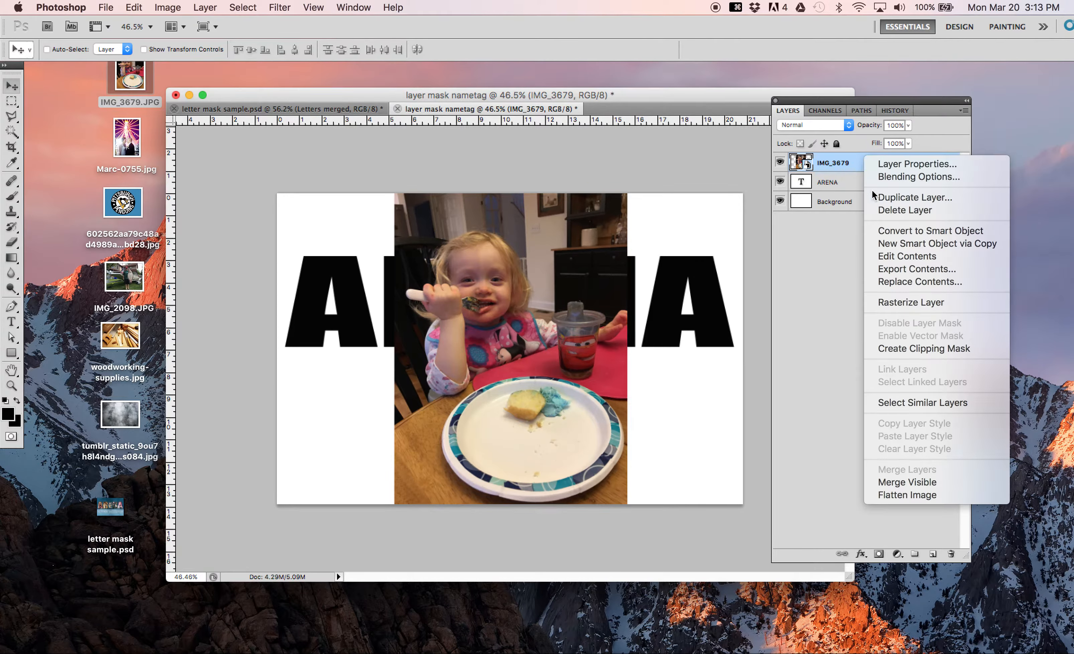
click(891, 302)
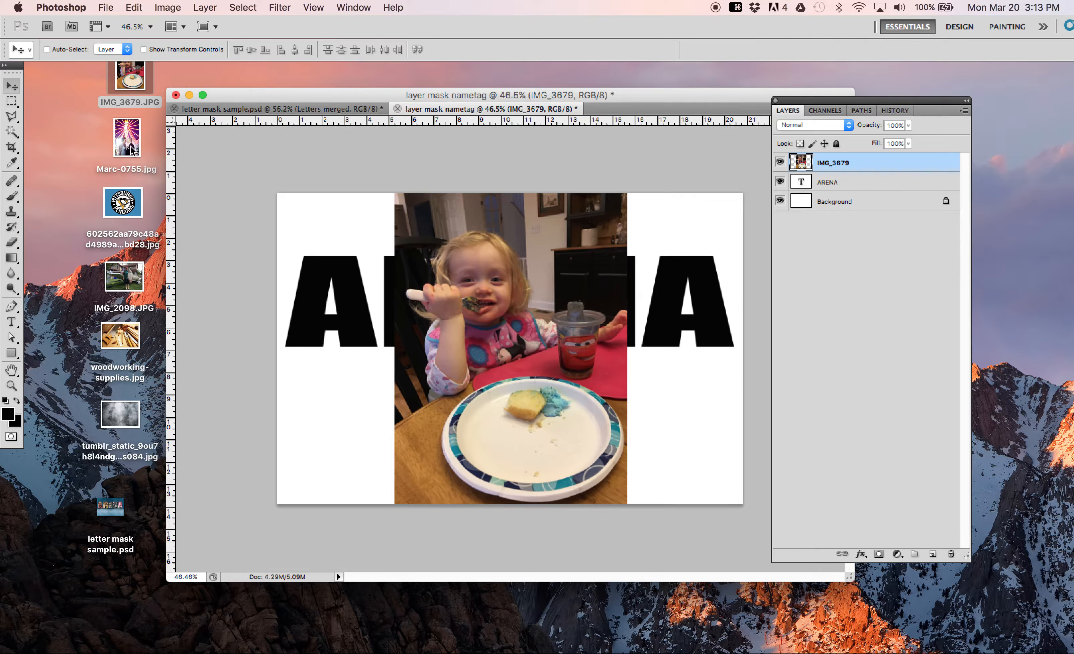
Step: Place the Ferris wheel wedding photo from the desktop above the IMG_3679 layer and rasterize its layer
drag(122, 144, 349, 289)
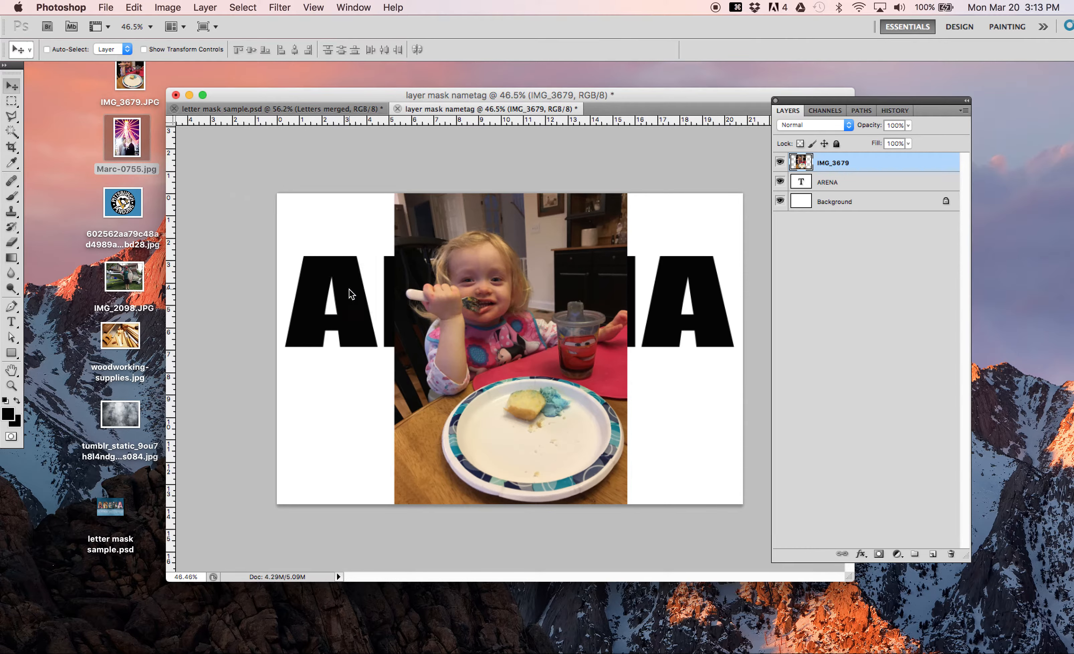
key(Return)
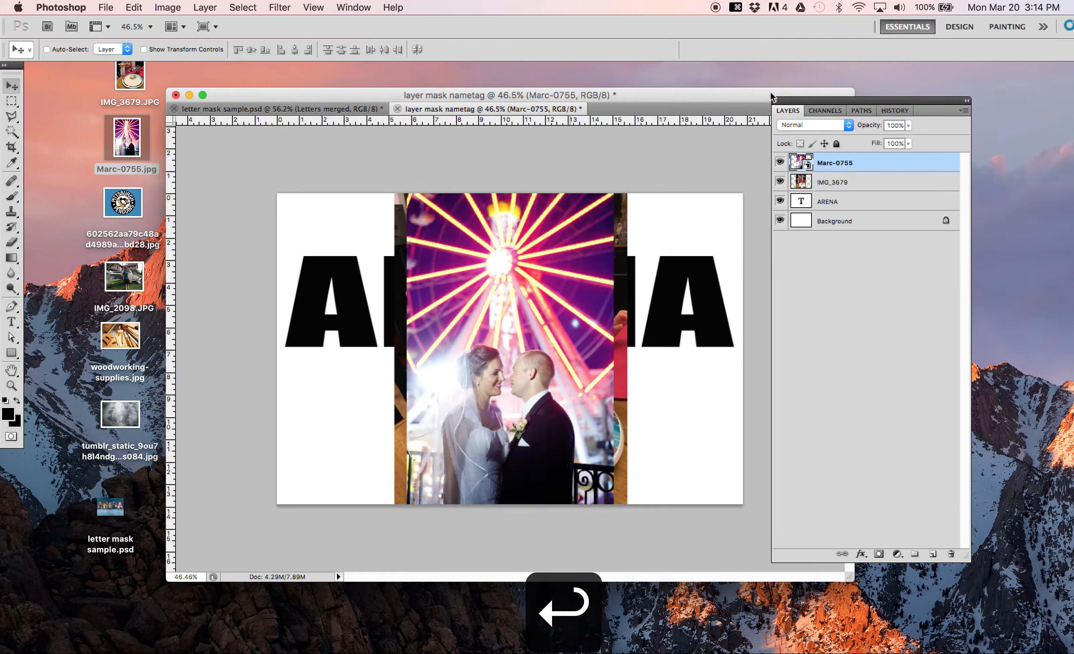
right_click(839, 163)
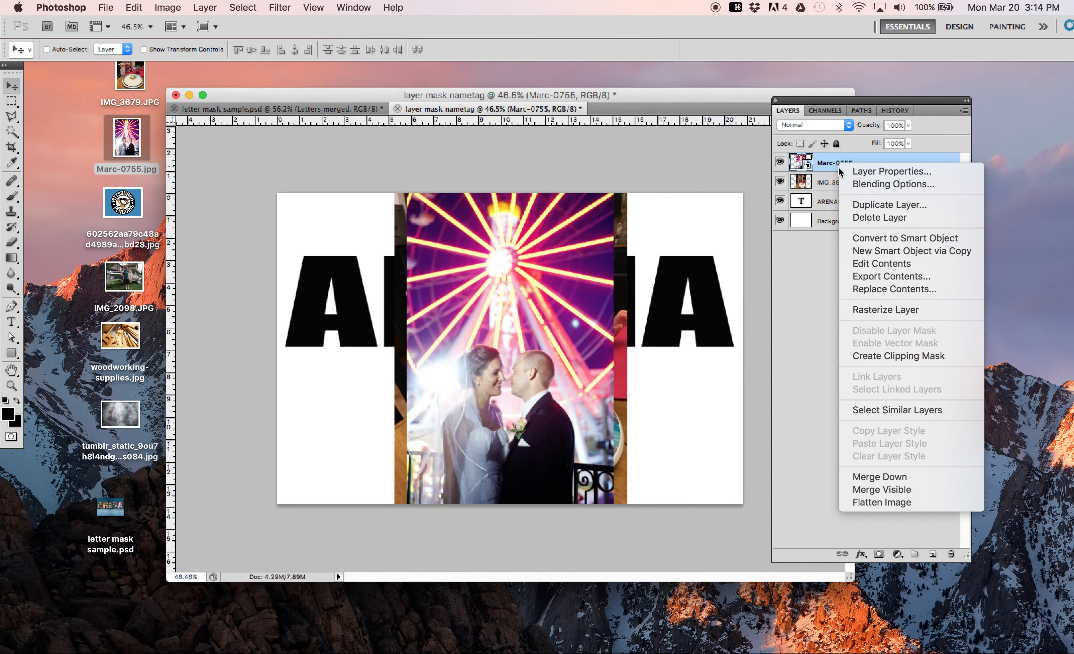
click(874, 309)
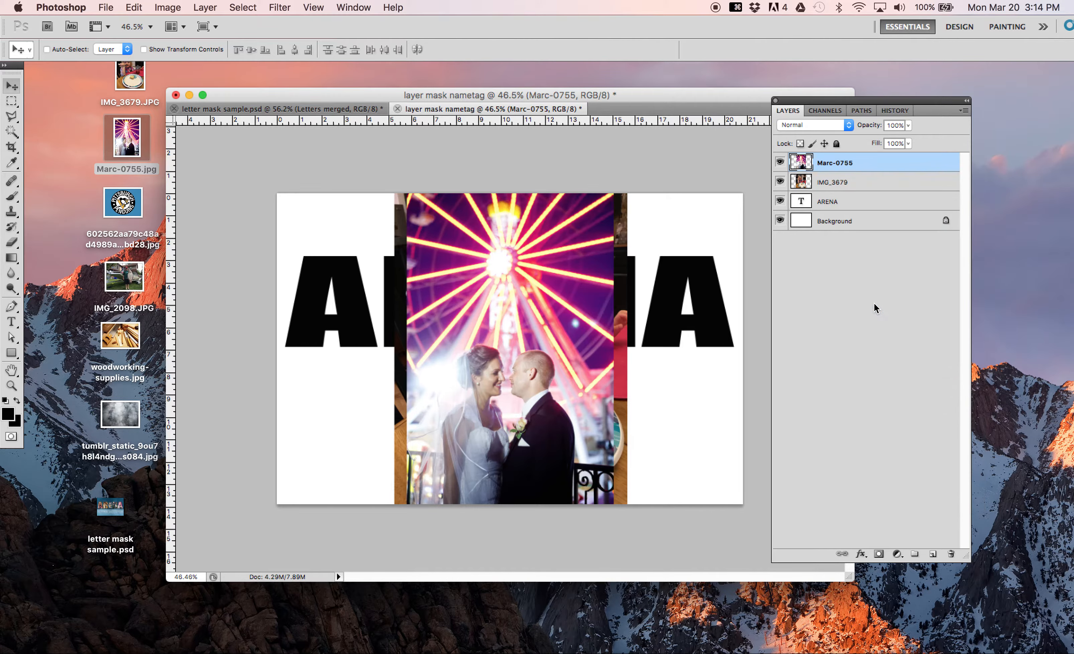
Step: Place the Pittsburgh Penguins logo image from the desktop into the nametag at its default size and rasterize its layer
drag(123, 203, 421, 277)
key(Return)
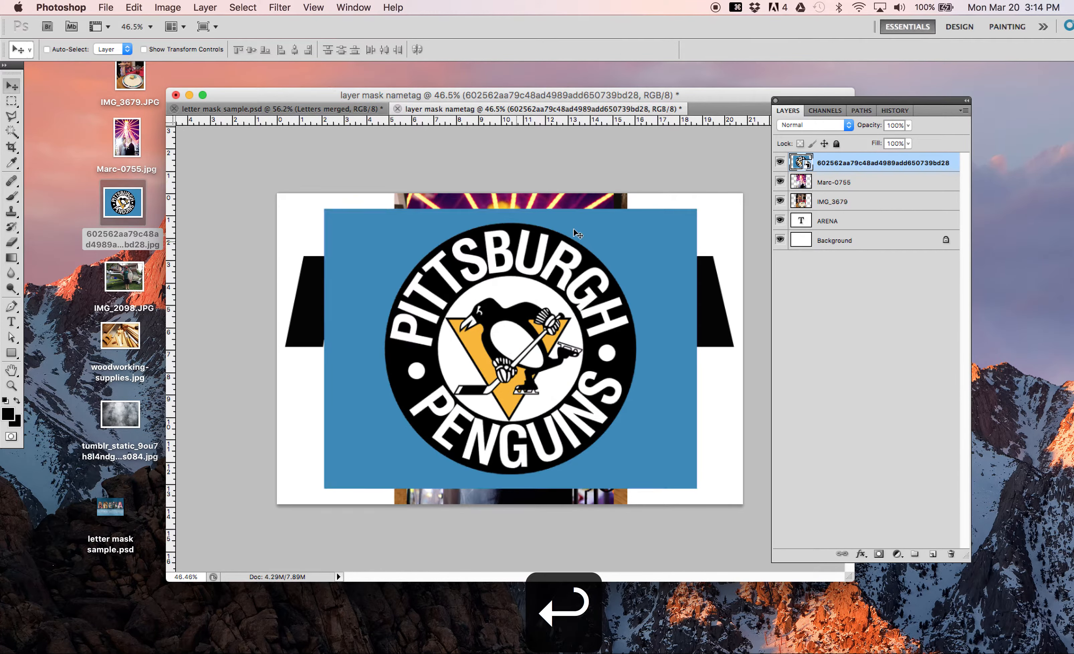
right_click(825, 169)
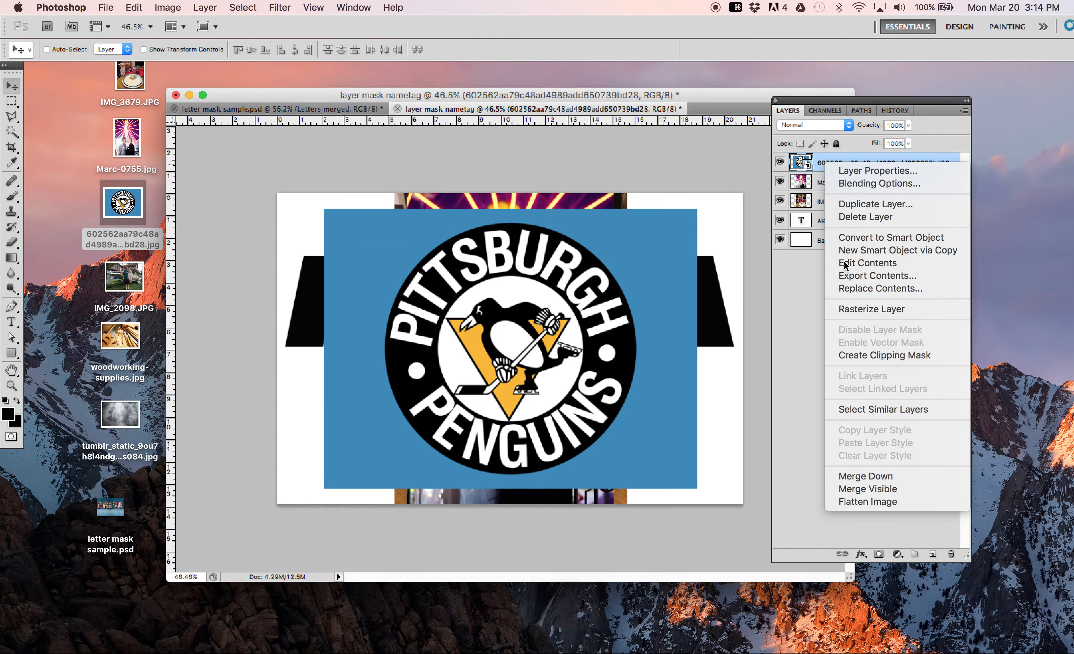
click(855, 309)
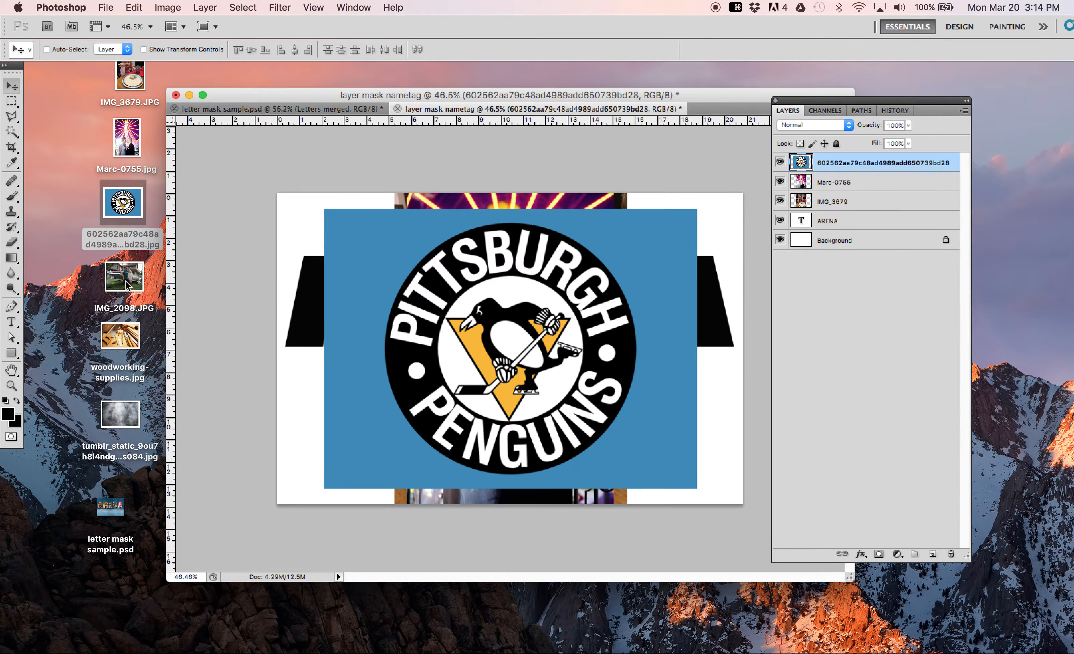
Step: Place IMG_2098.JPG from the desktop at its default fitted size above the Penguins logo and rasterize its layer
drag(126, 281, 443, 311)
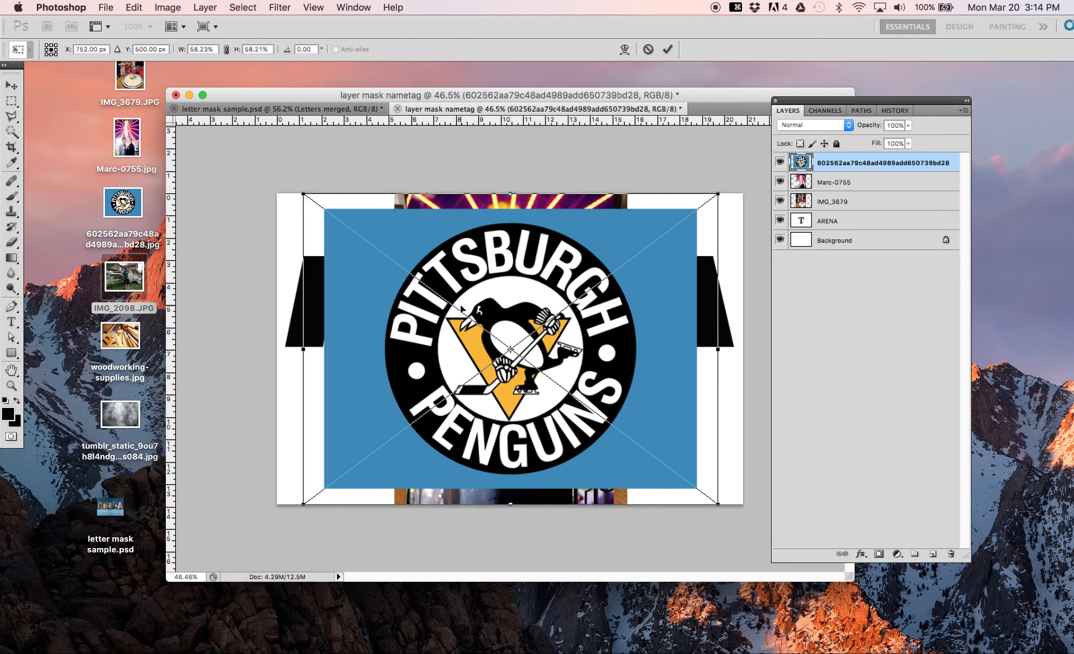
key(Return)
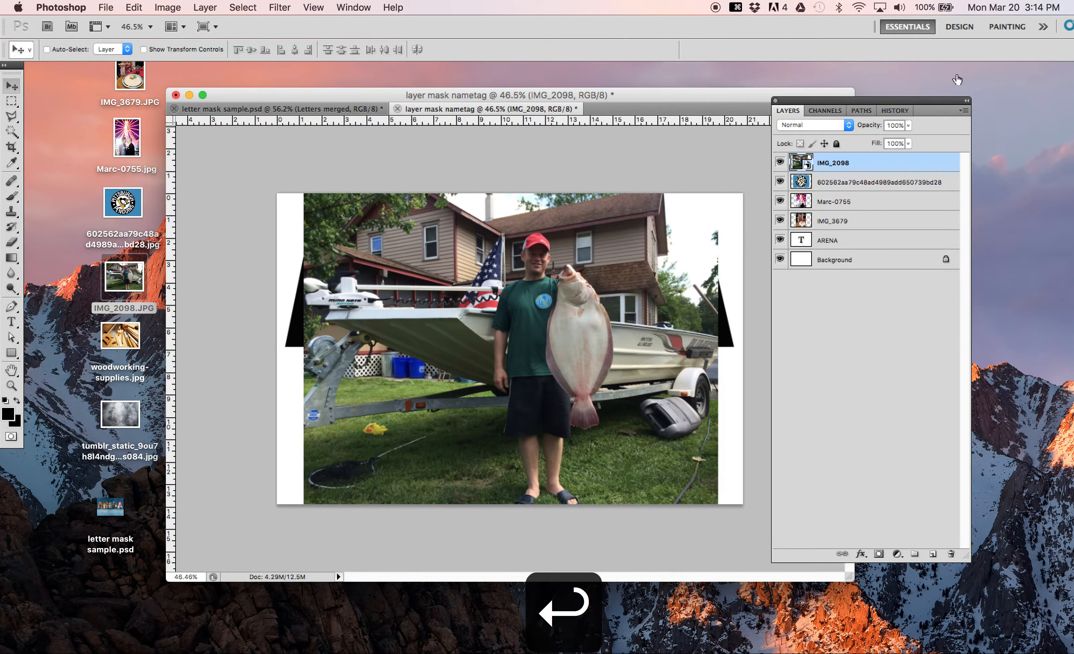
right_click(814, 159)
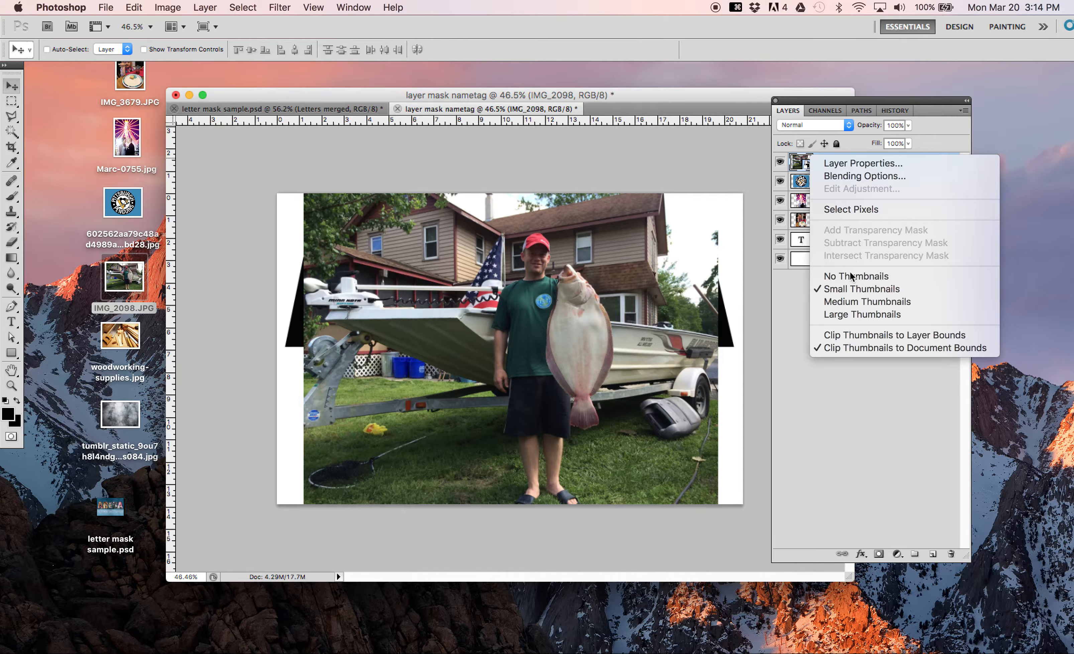
click(794, 302)
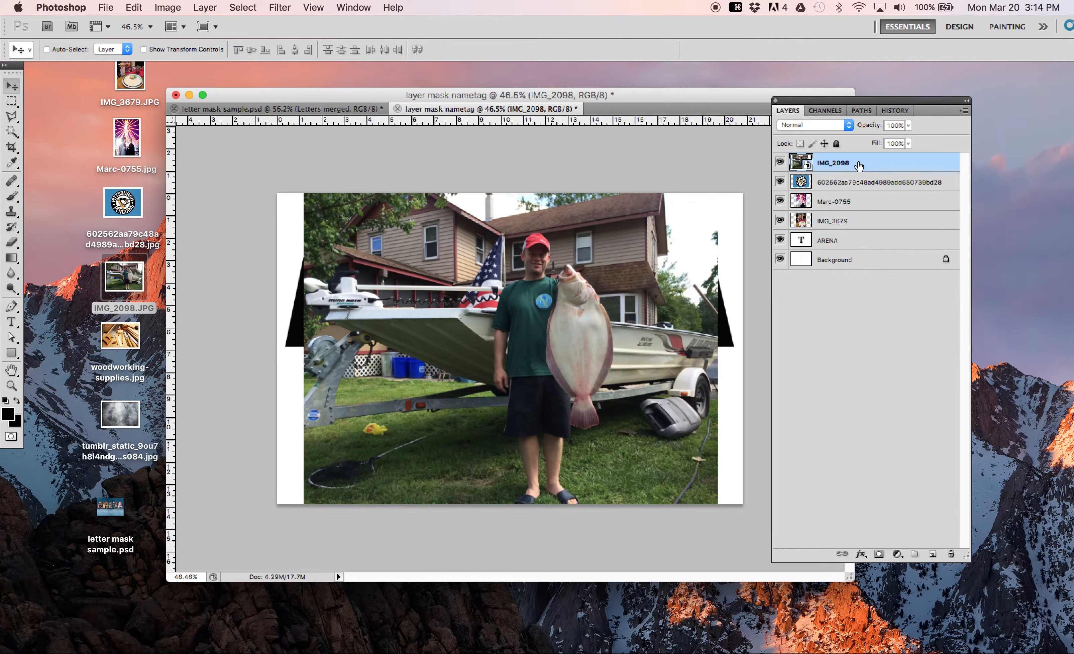
right_click(859, 163)
click(886, 305)
Step: Place woodworking-supplies.jpg from the desktop at its default size above IMG_2098 and rasterize its layer
drag(121, 335, 399, 295)
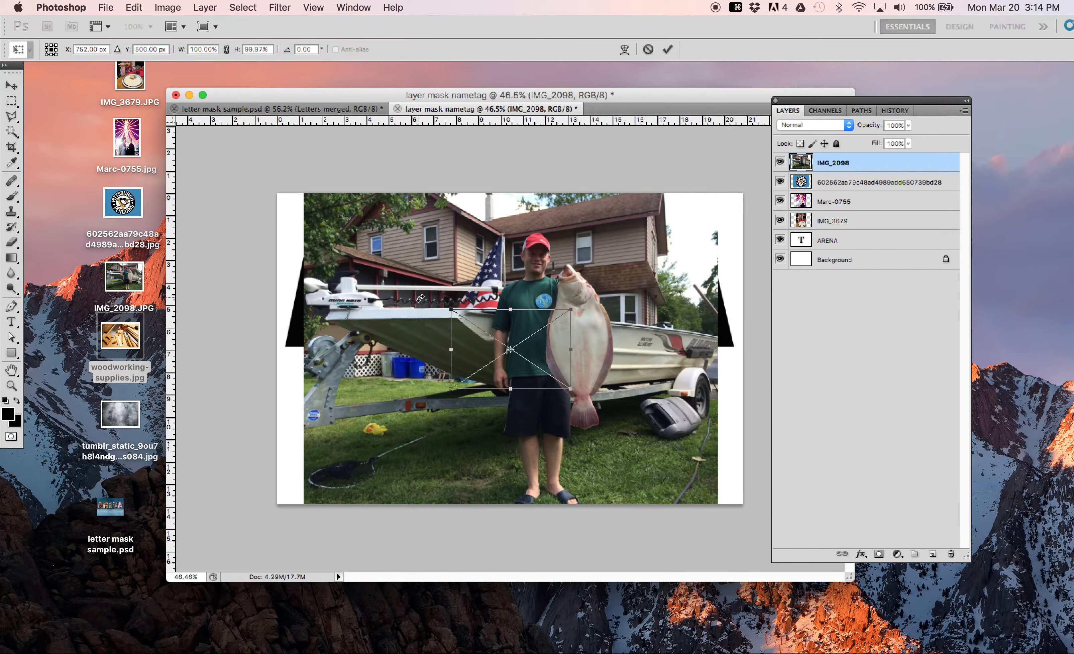
key(Return)
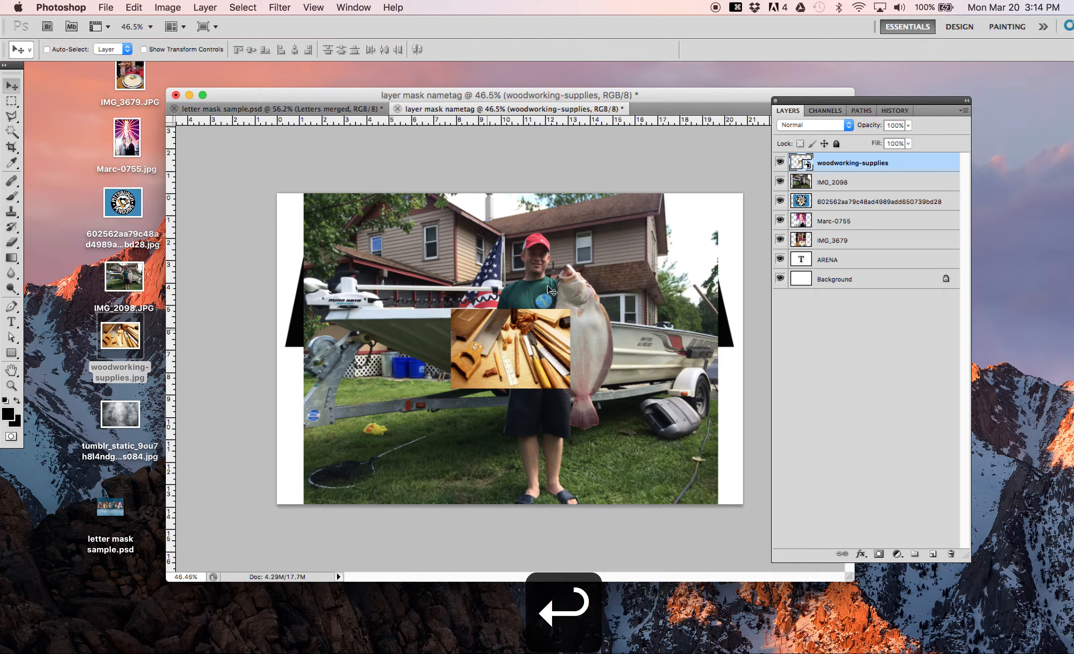
right_click(840, 166)
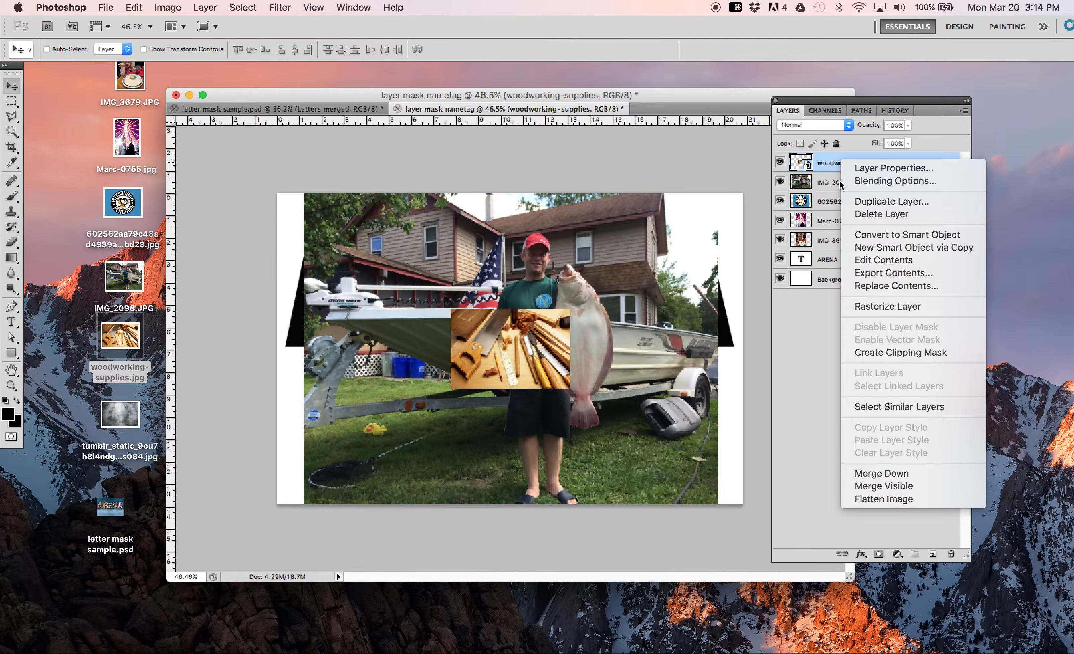
click(866, 310)
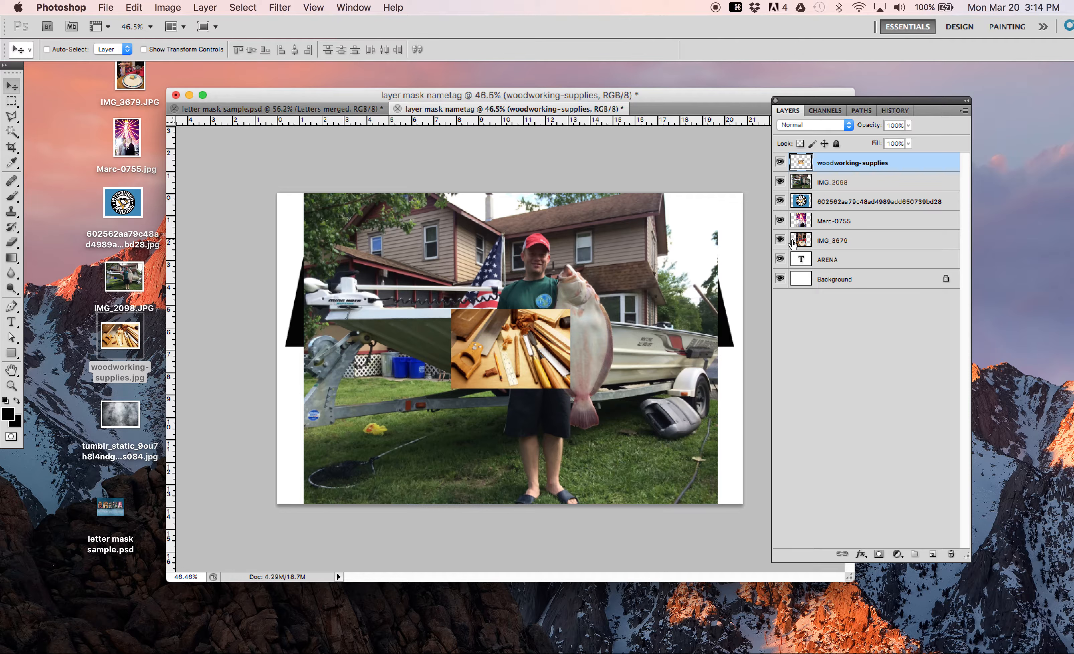
Step: Hide all five photo layers and make the ARENA text layer active for selecting letters with the Magic Wand tool
drag(780, 240, 781, 169)
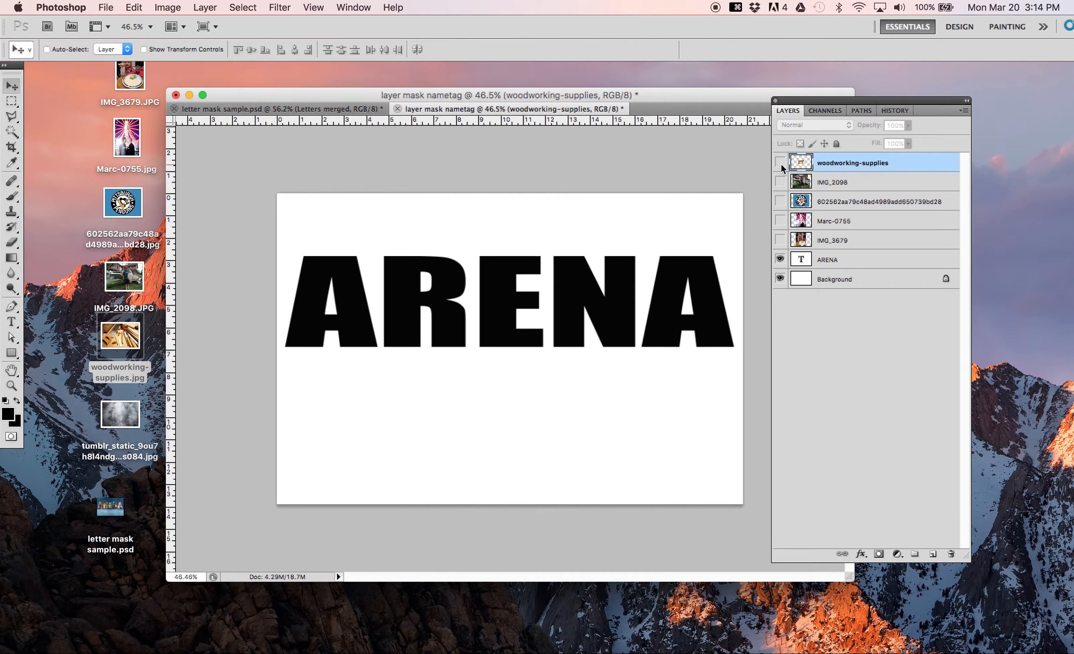
click(827, 262)
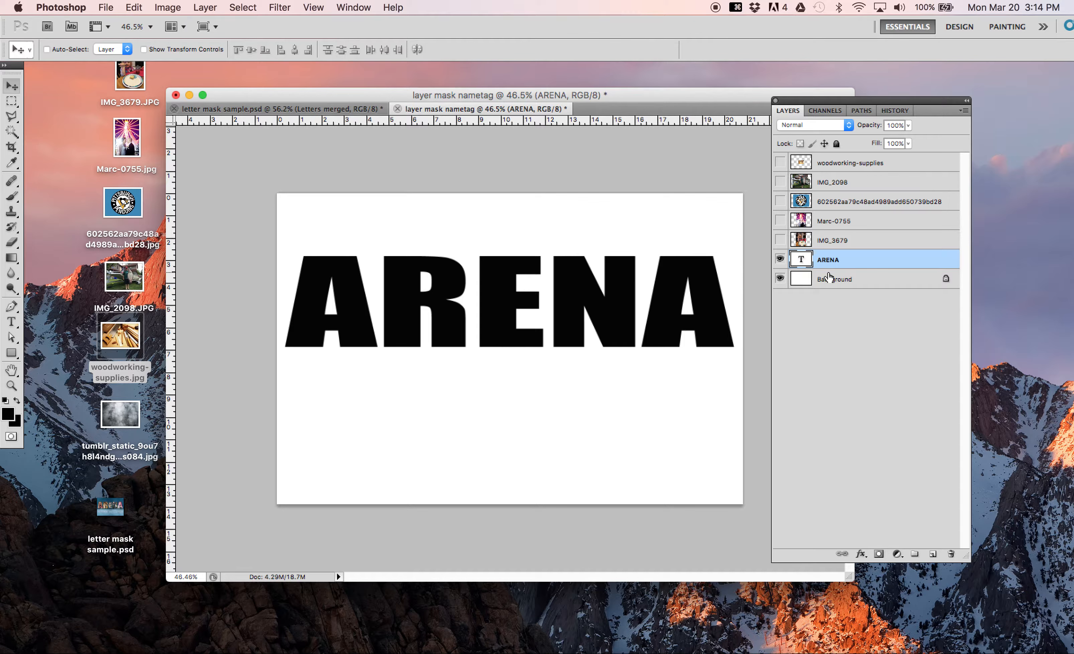
click(10, 133)
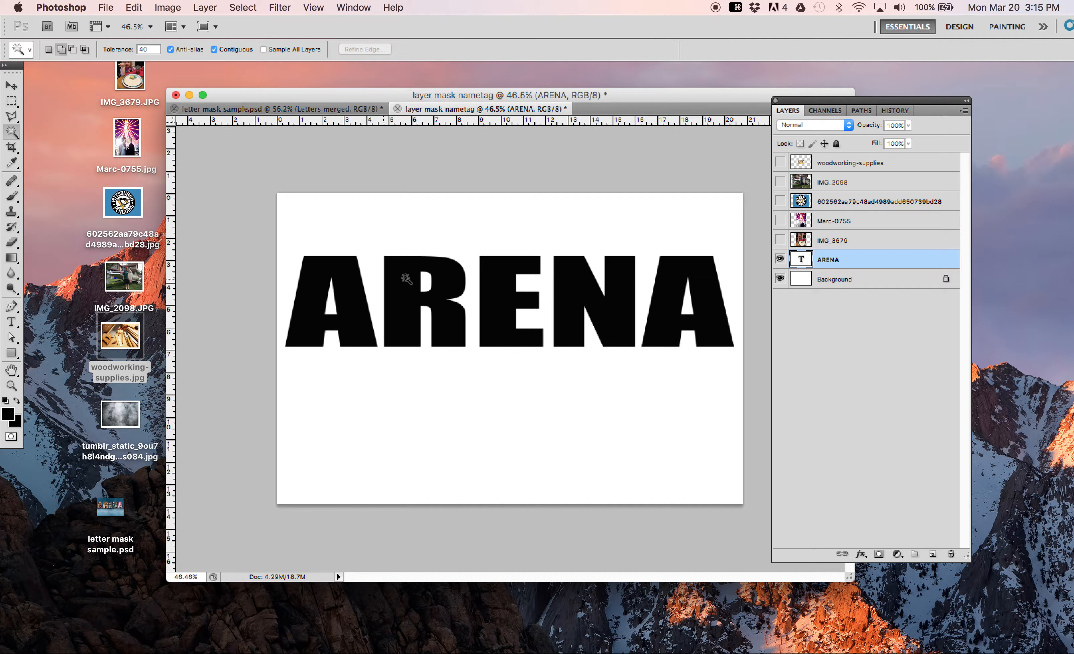
Step: Show and activate the IMG_3679 layer, and try to select the first letter A with the Magic Wand from that layer
click(780, 240)
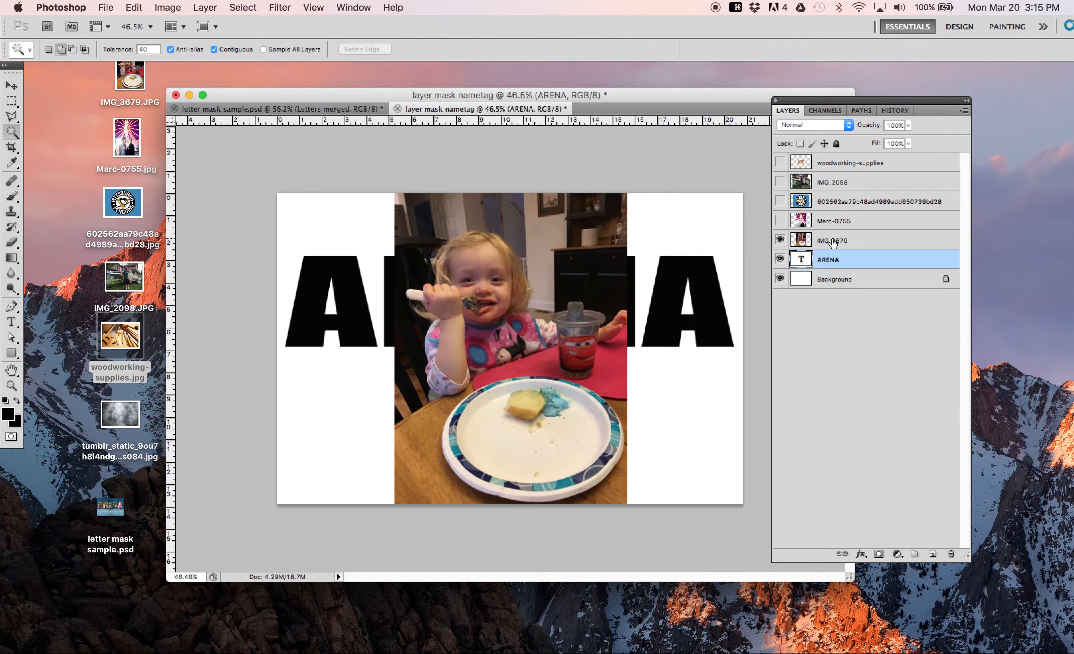
click(823, 240)
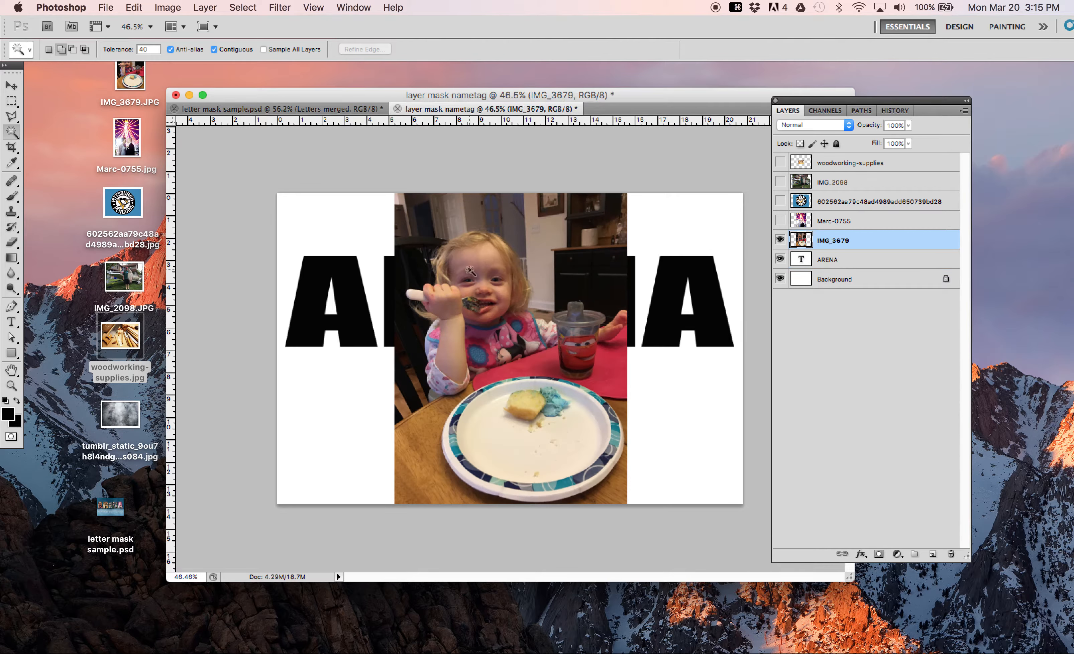
click(346, 278)
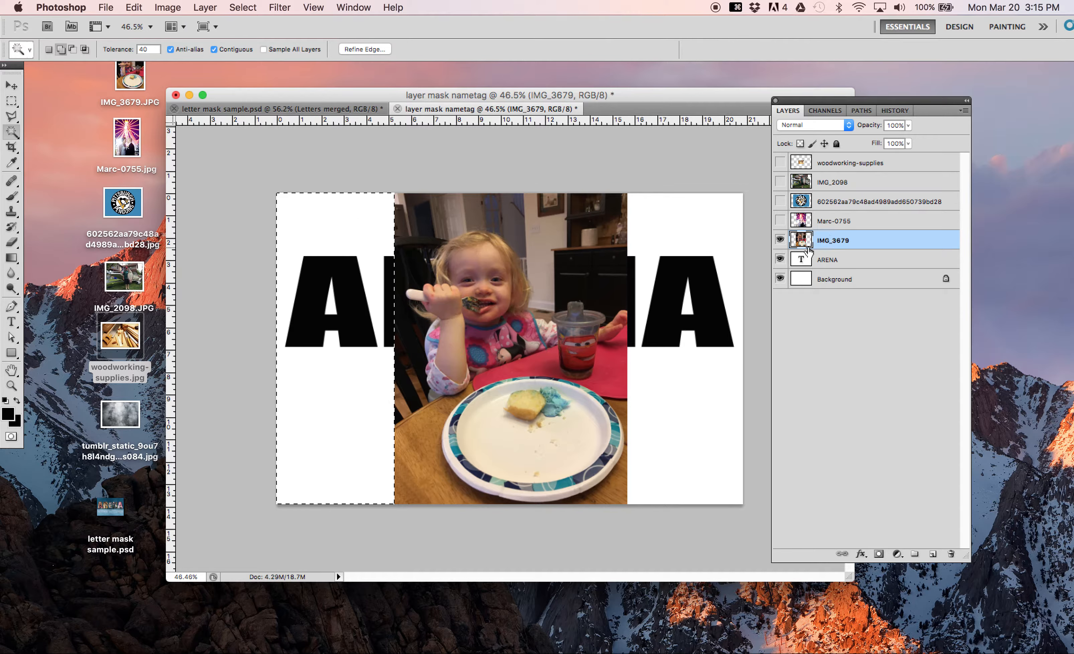
Step: Leave only the ARENA layer visible by hiding Background and IMG_3679, make it active, and clear the current selection
click(780, 258)
click(780, 279)
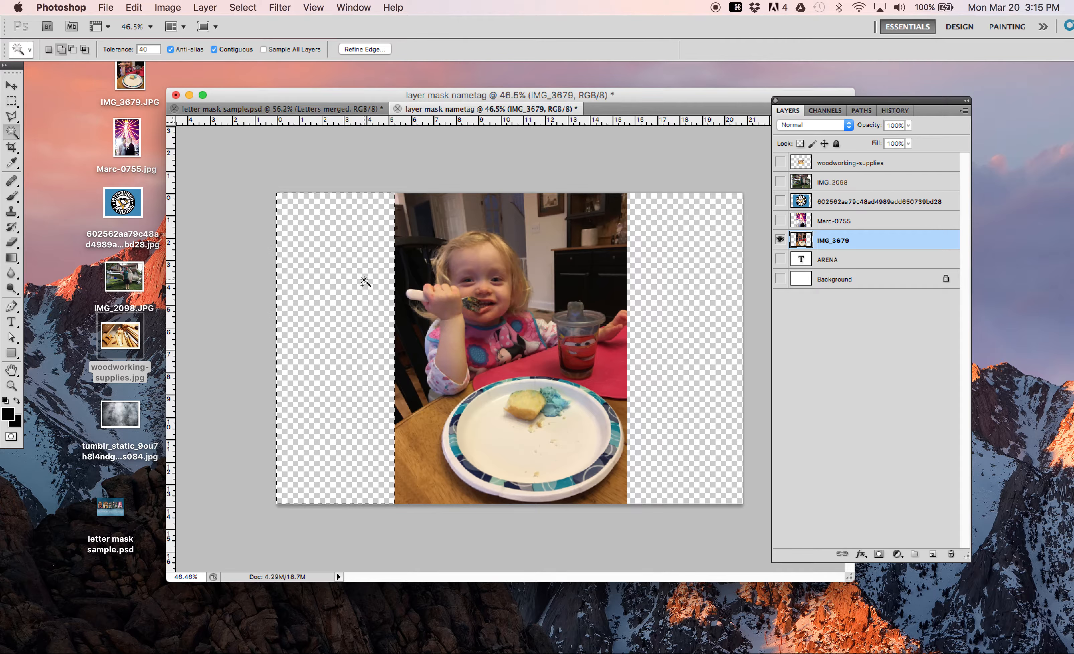
click(780, 261)
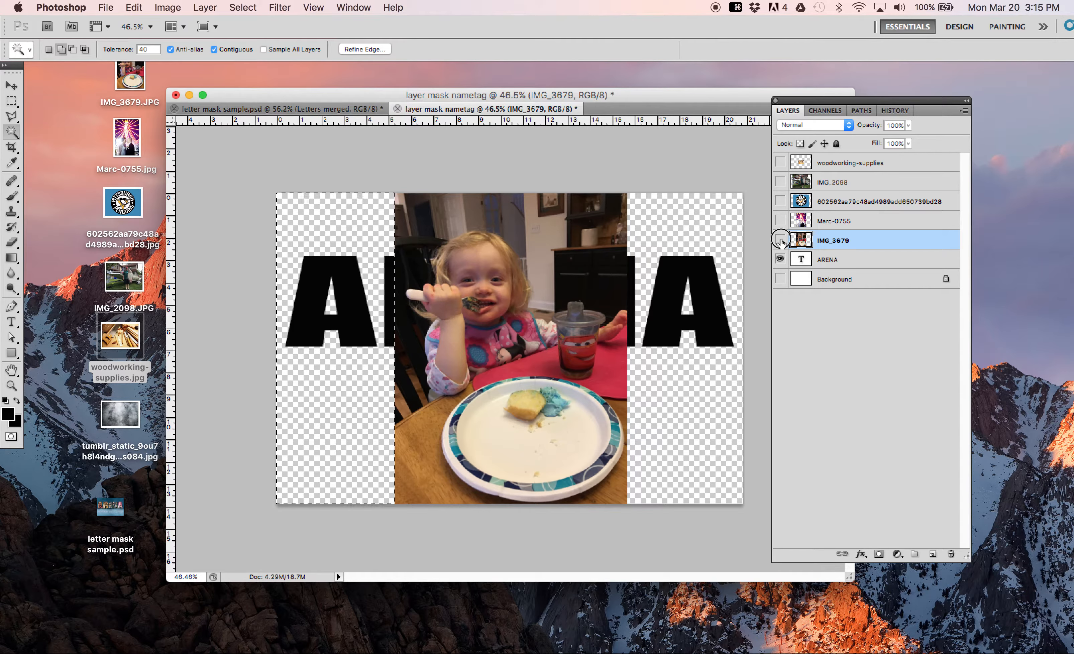
click(779, 240)
click(830, 260)
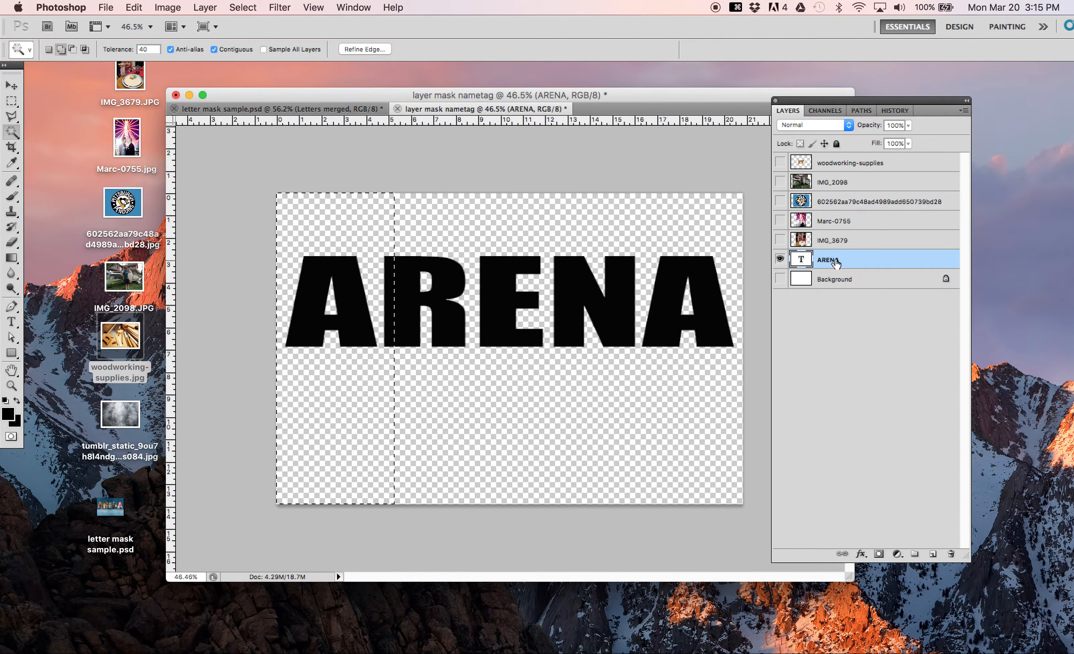
click(243, 7)
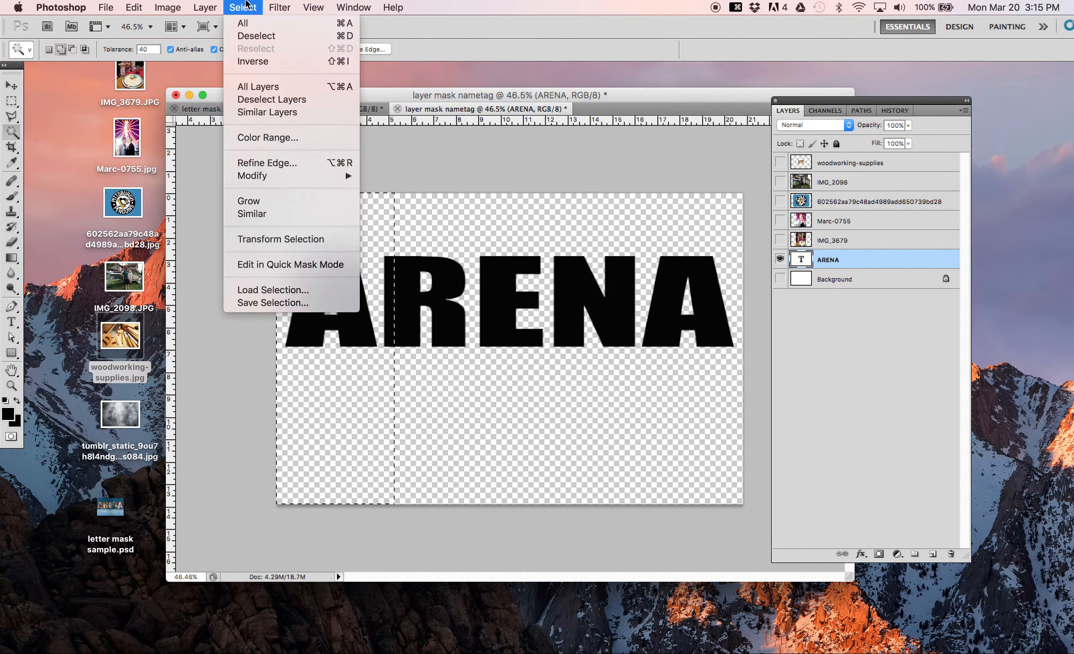
click(253, 36)
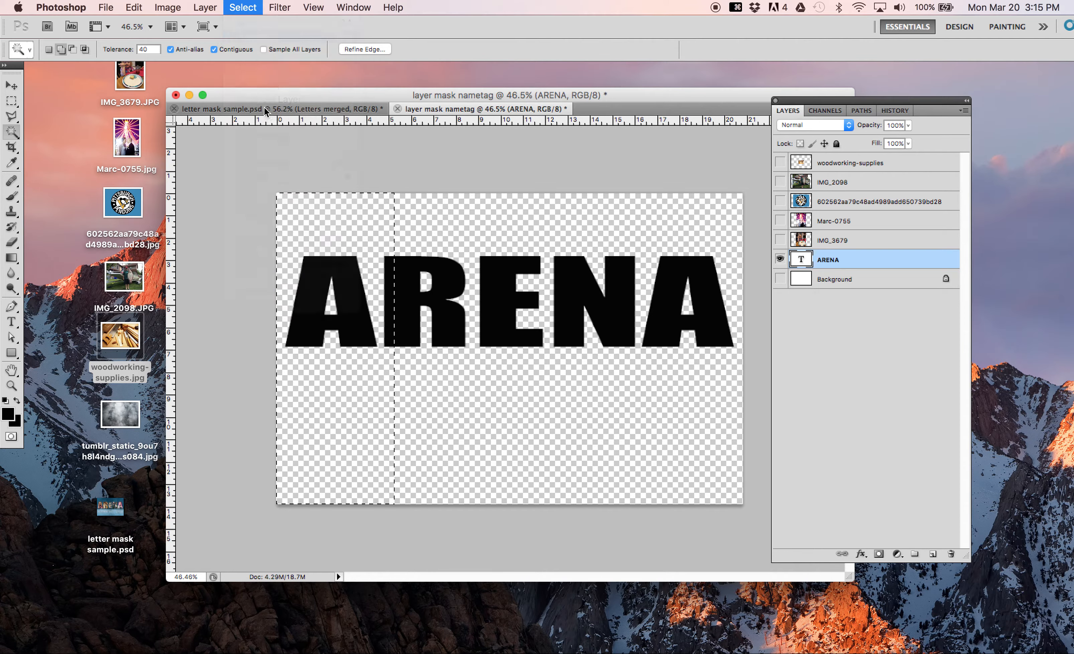
Step: Select the first A and then the R with the Magic Wand, and add the A so both letters are selected together
click(345, 282)
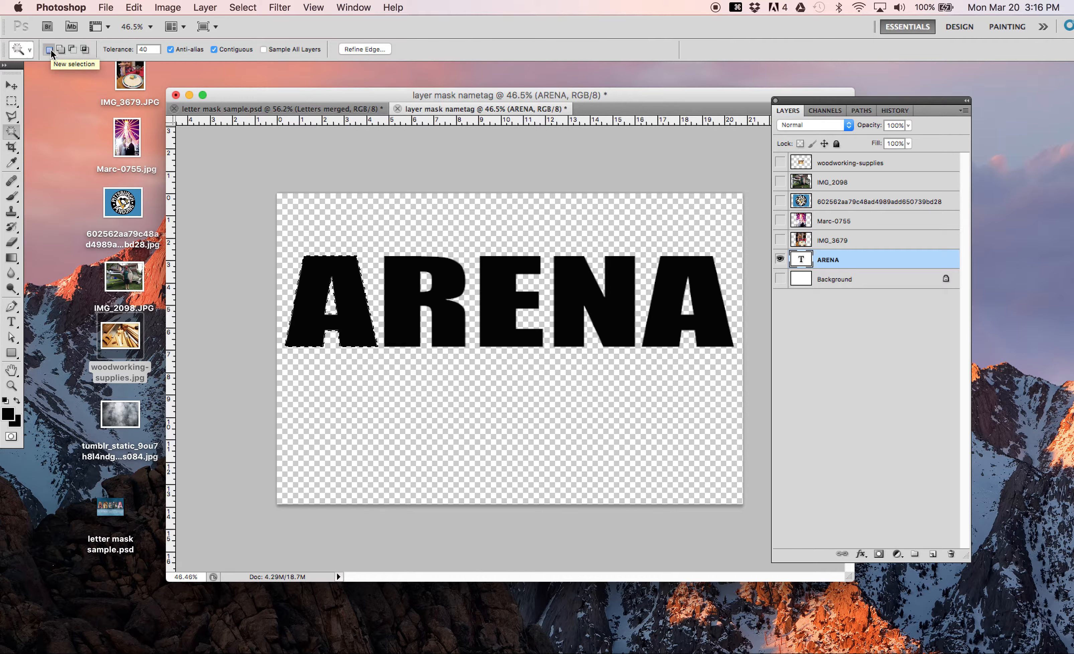
click(408, 289)
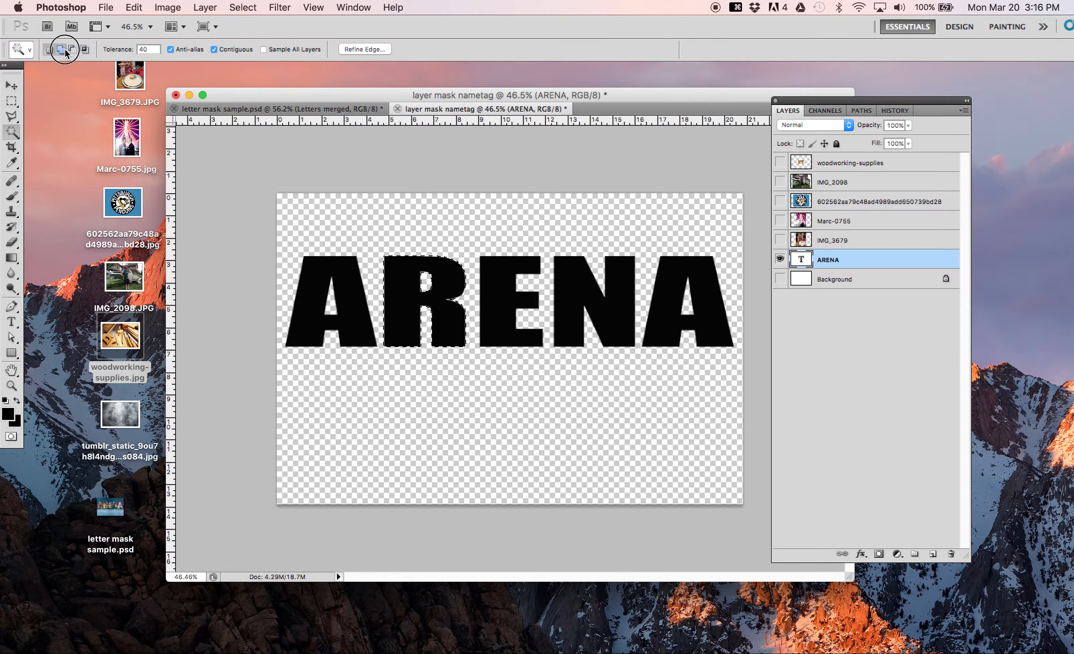
click(350, 292)
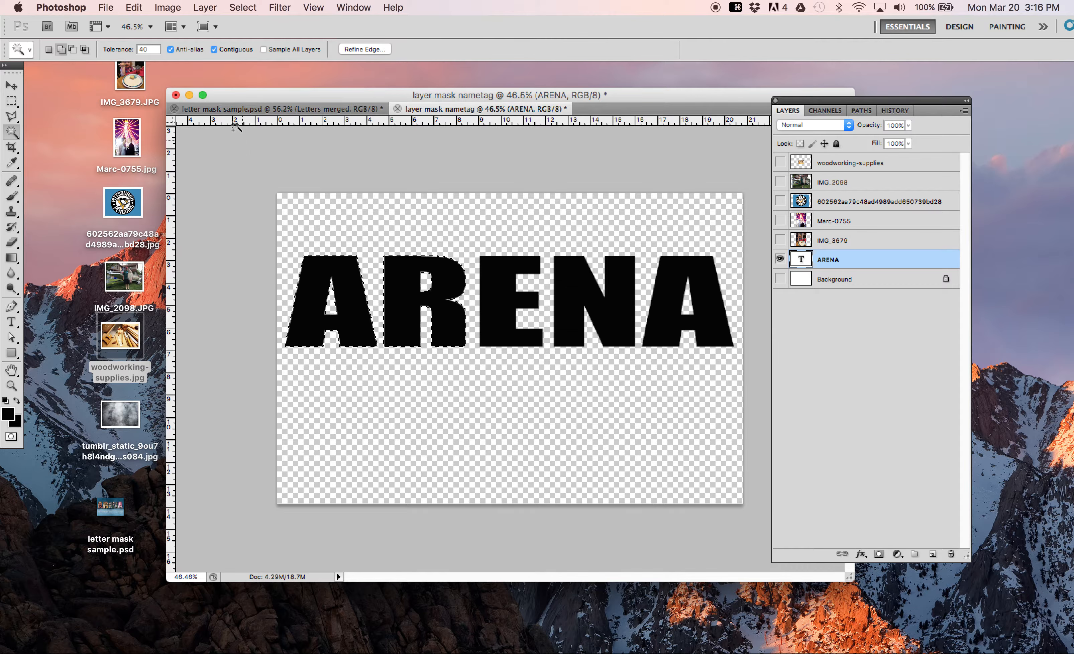
Step: Replace the two-letter selection with the first A only, and add it as a layer mask on the shown IMG_3679 layer
click(243, 7)
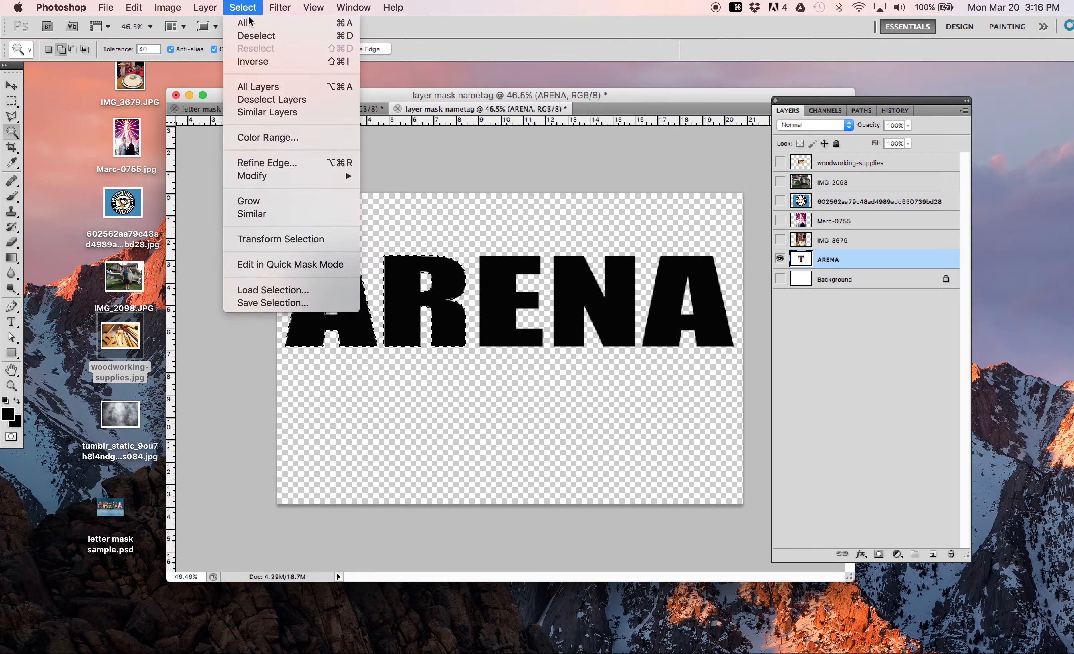
click(257, 36)
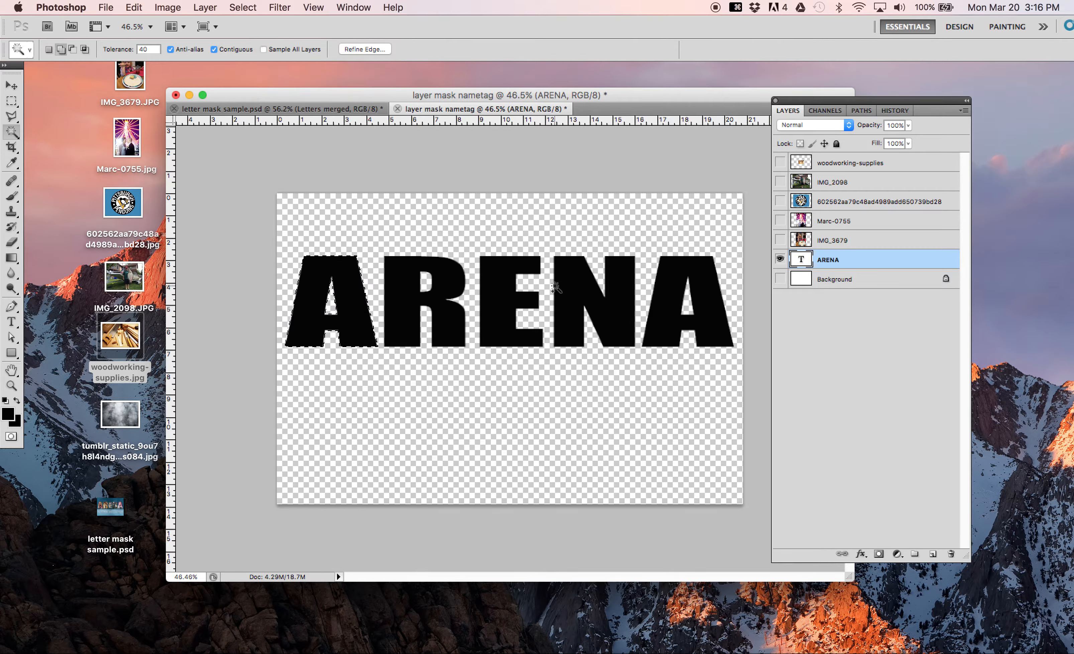
click(780, 240)
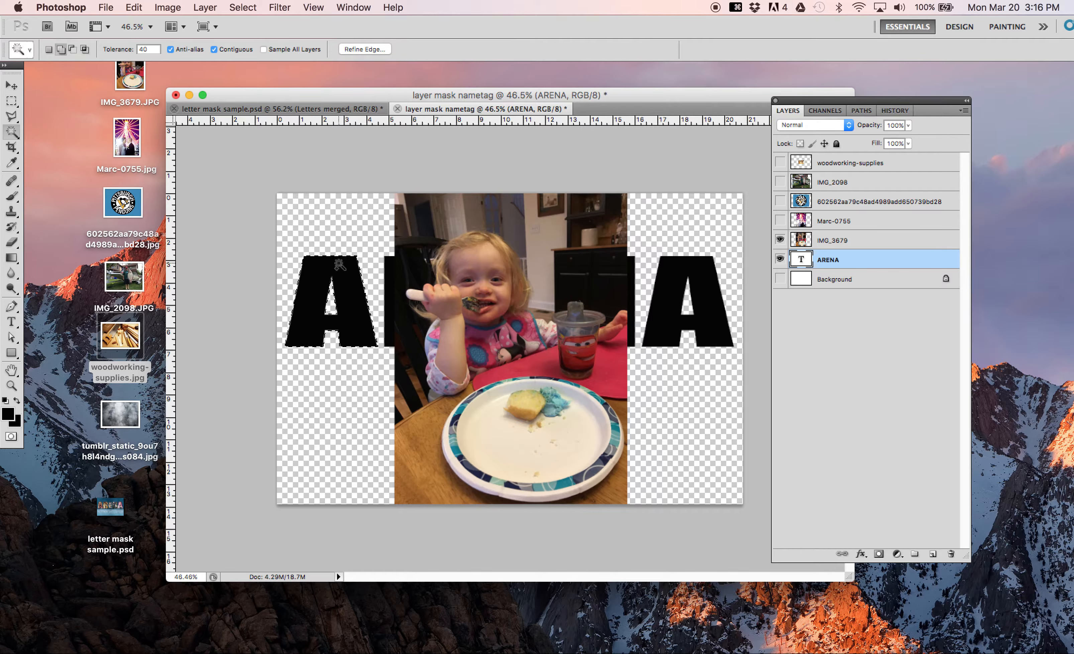
click(841, 240)
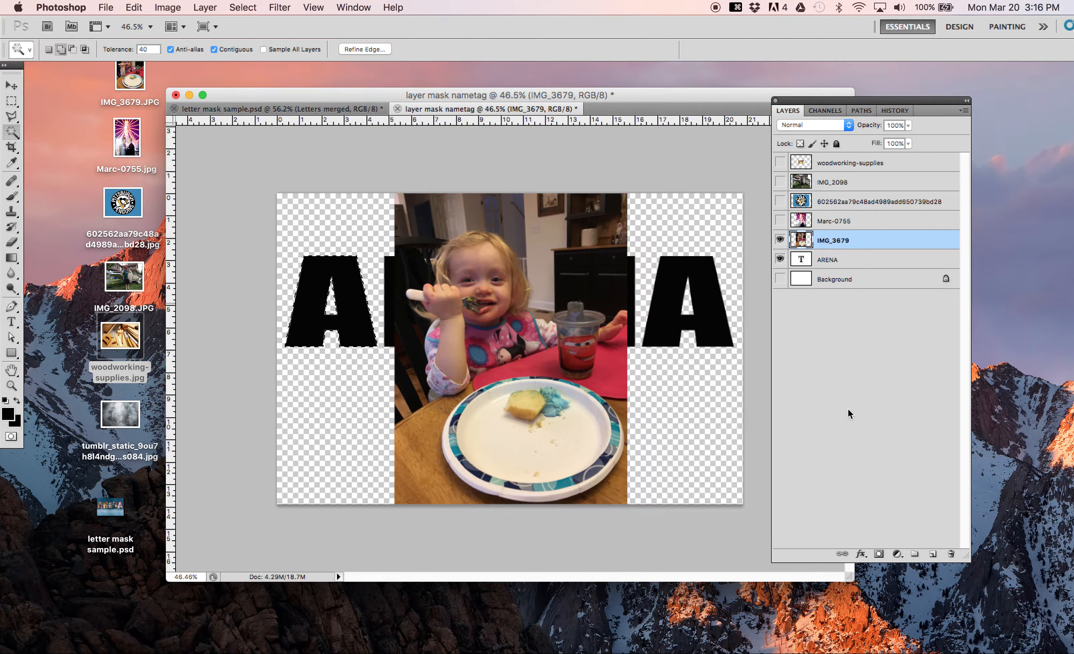
click(878, 555)
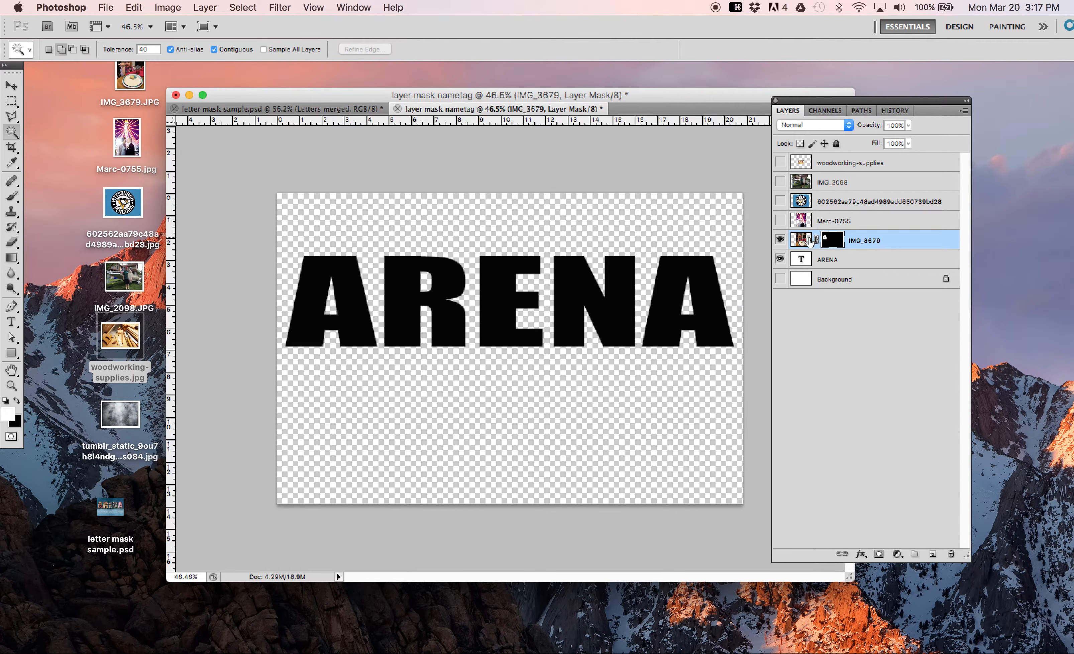
Step: Try moving the IMG_3679 photo with its mask linked, undo the move, and unlink the mask from the photo
click(10, 87)
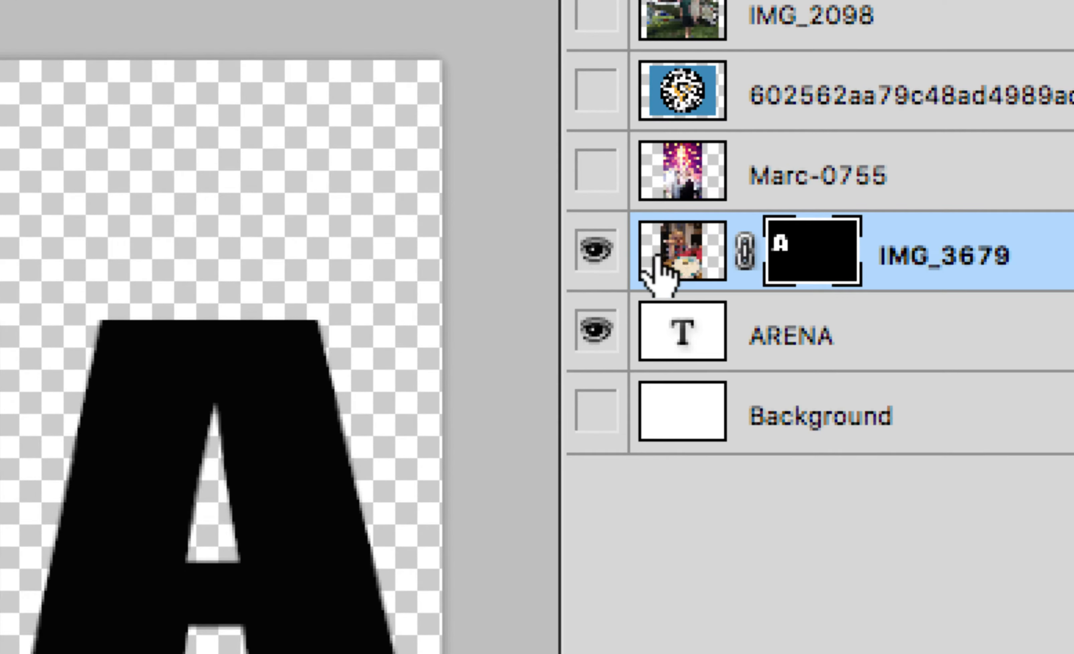
click(659, 262)
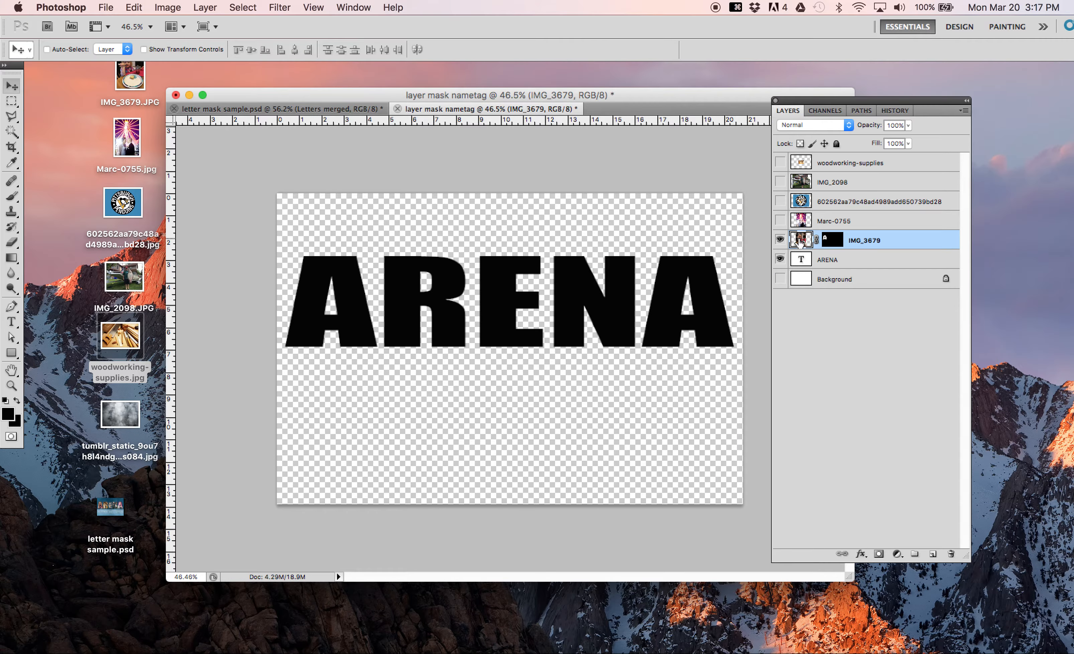
drag(475, 408, 666, 491)
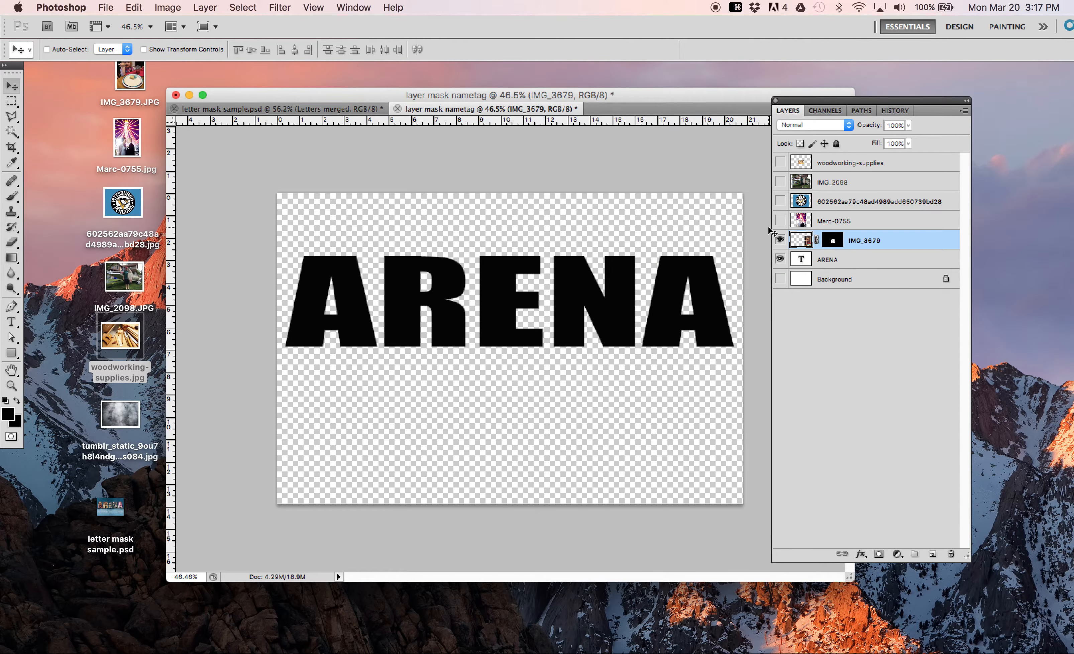
key(super+z)
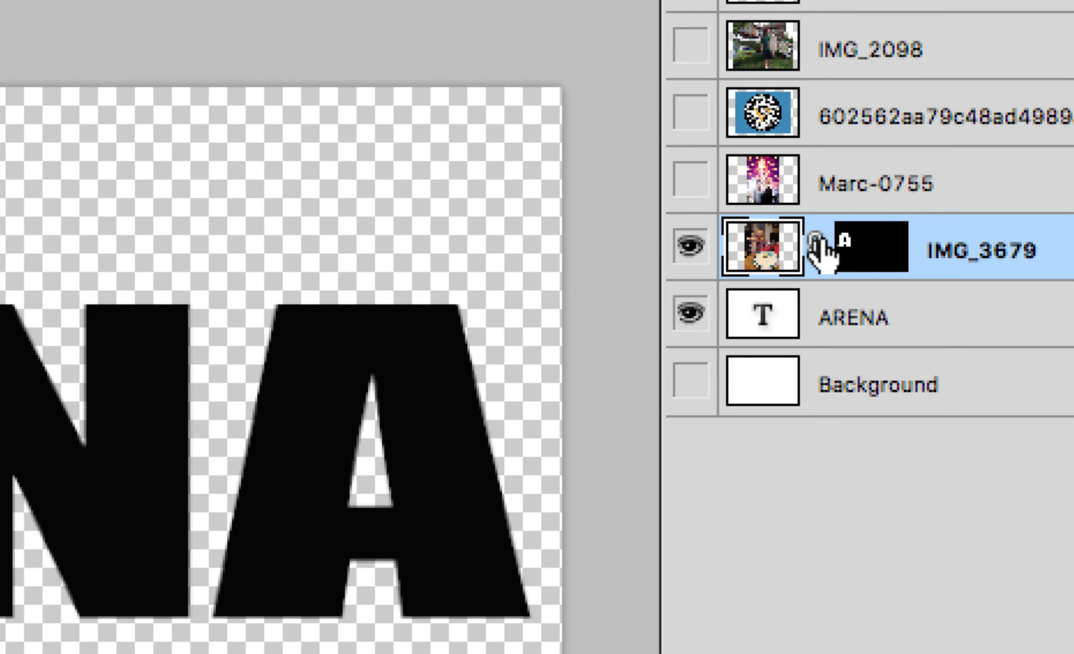
click(820, 245)
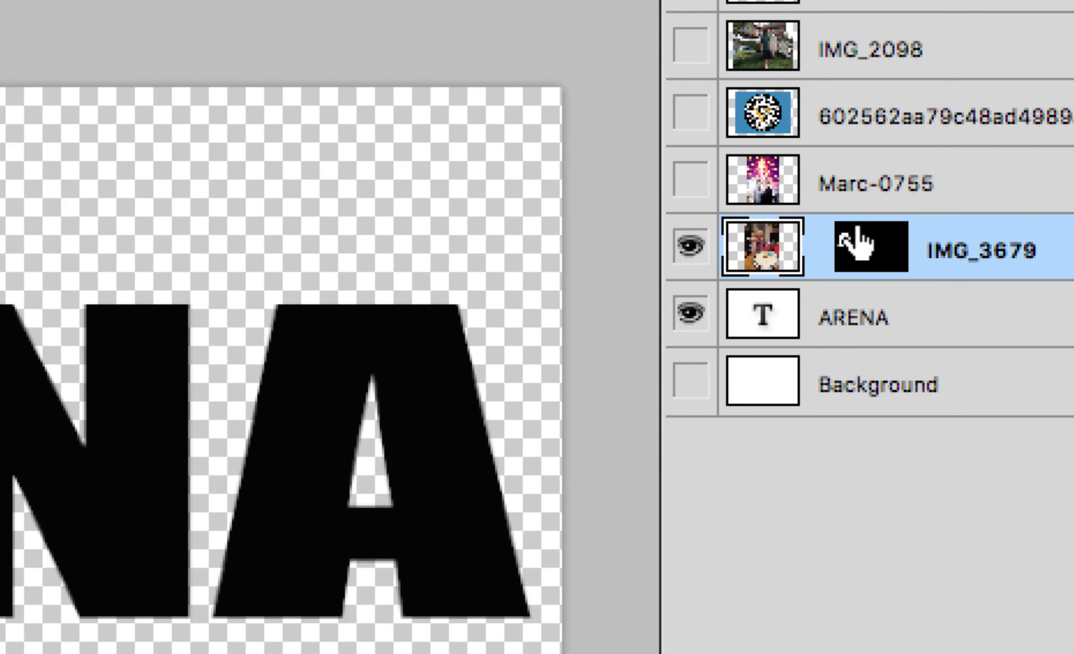
Step: Move the unlinked IMG_3679 photo independently of its mask, scale it to about 73%, and position the girl's face inside the first A
click(872, 249)
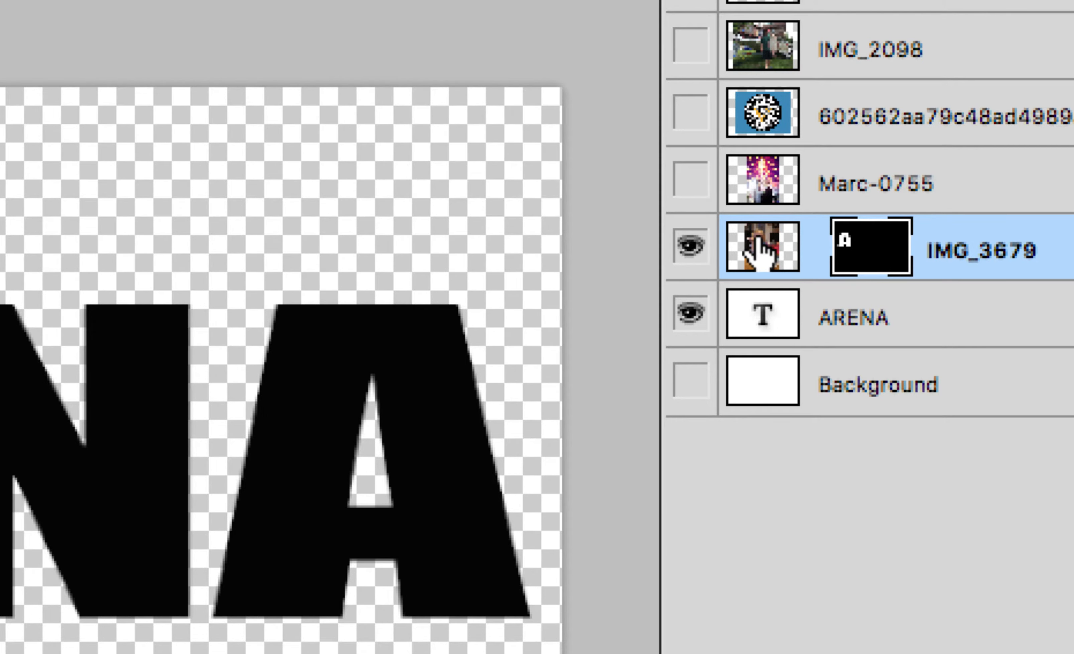
click(755, 247)
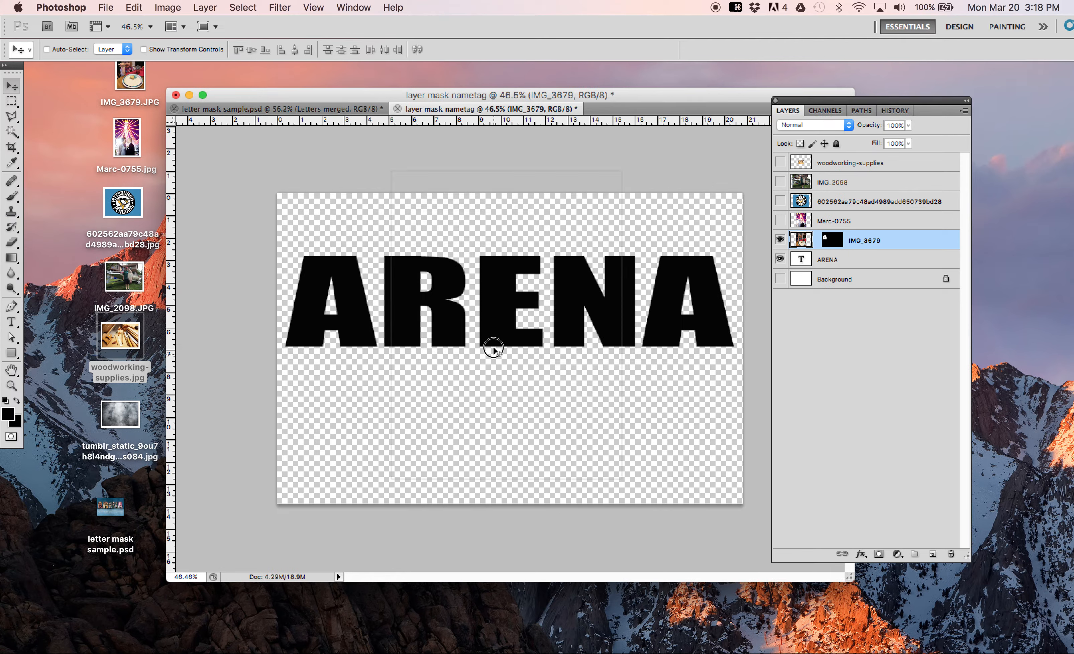
drag(495, 379, 351, 395)
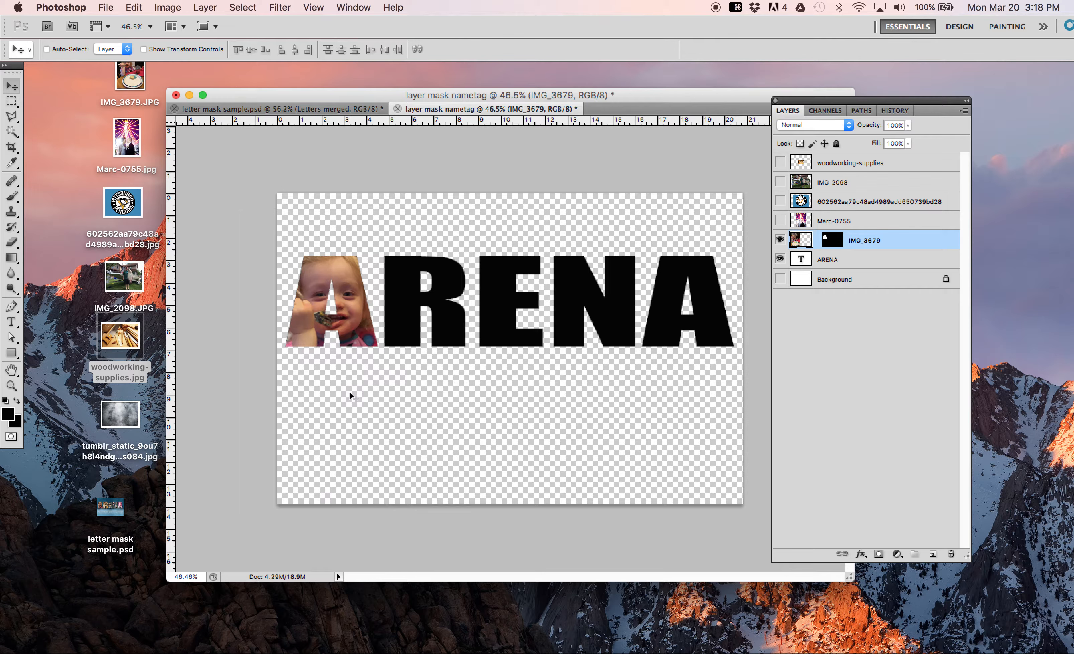
key(super+t)
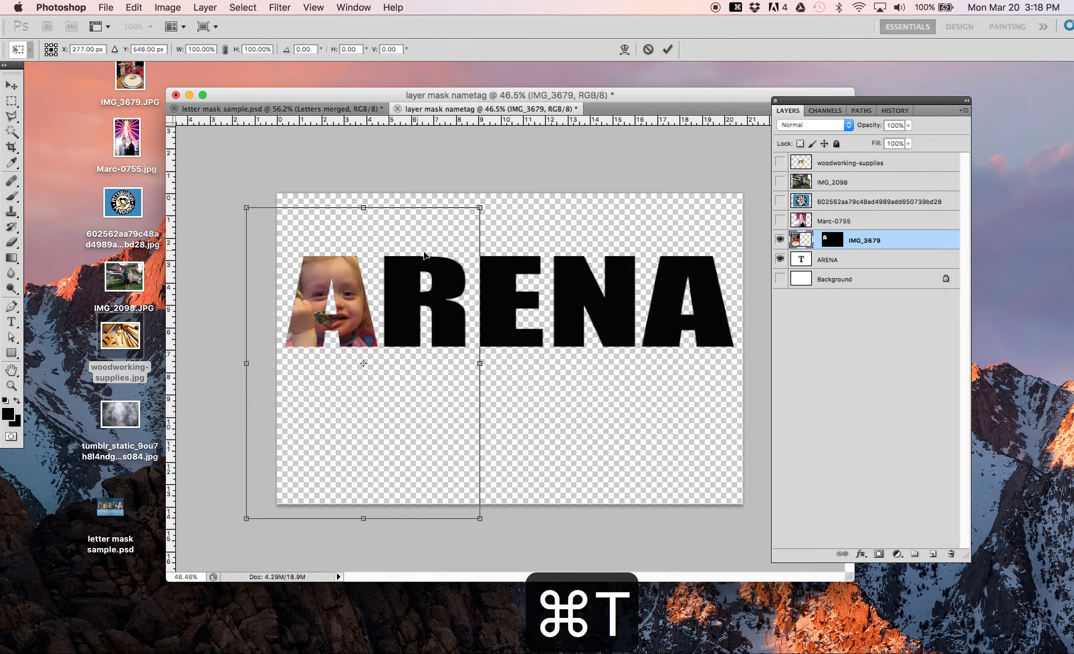
drag(480, 518, 413, 439)
drag(305, 316, 311, 338)
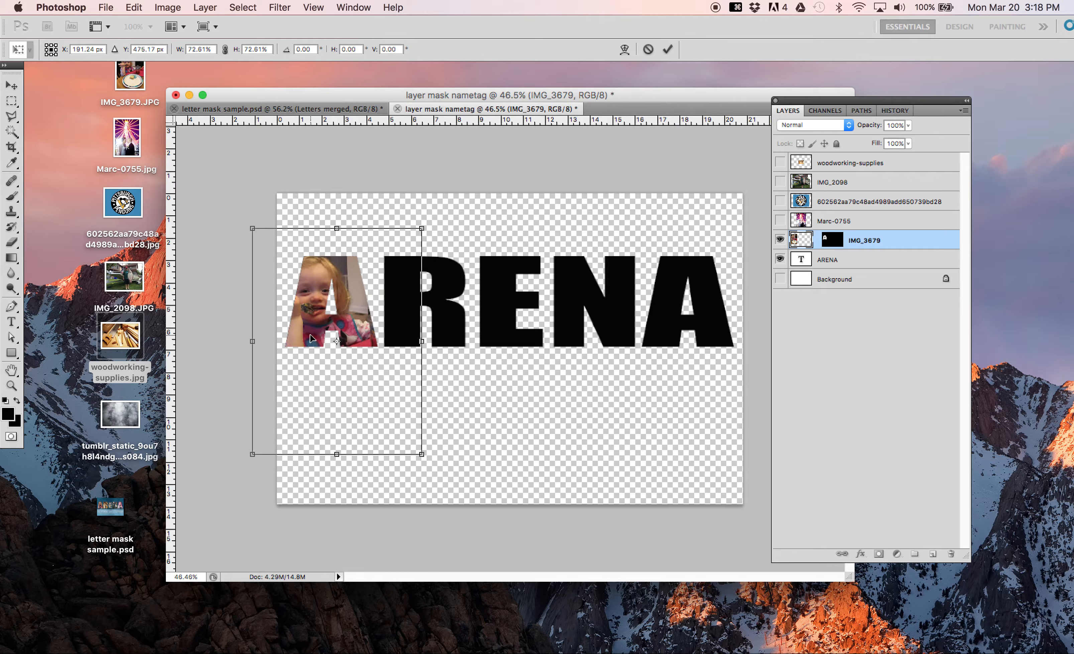
key(Return)
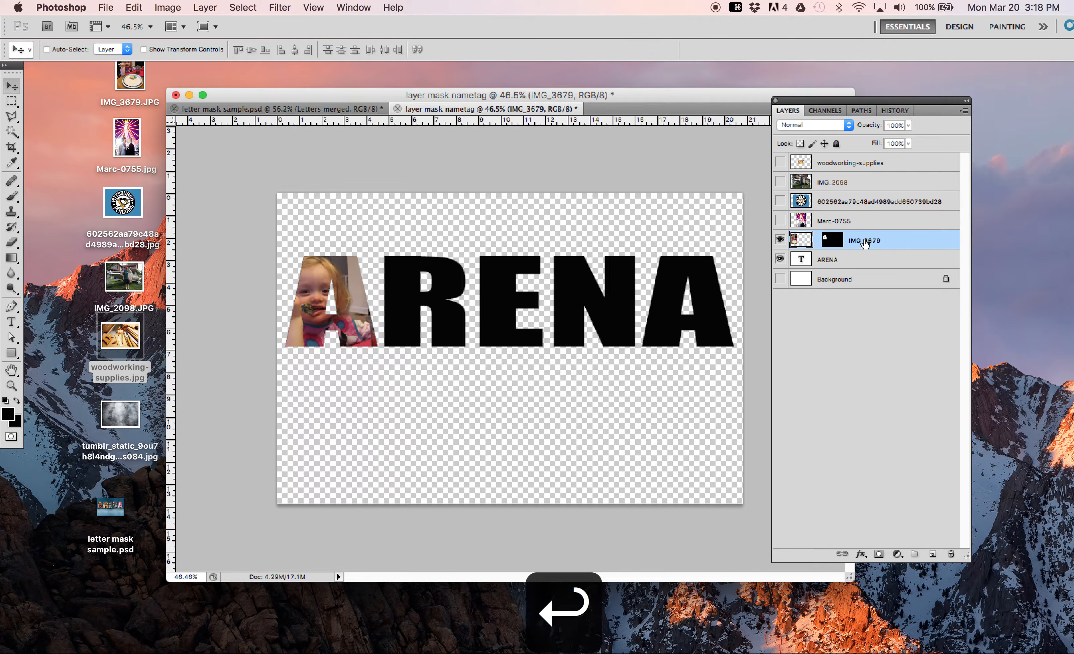
Step: Try deleting the layer mask from IMG_3679, and undo the deletion
right_click(835, 245)
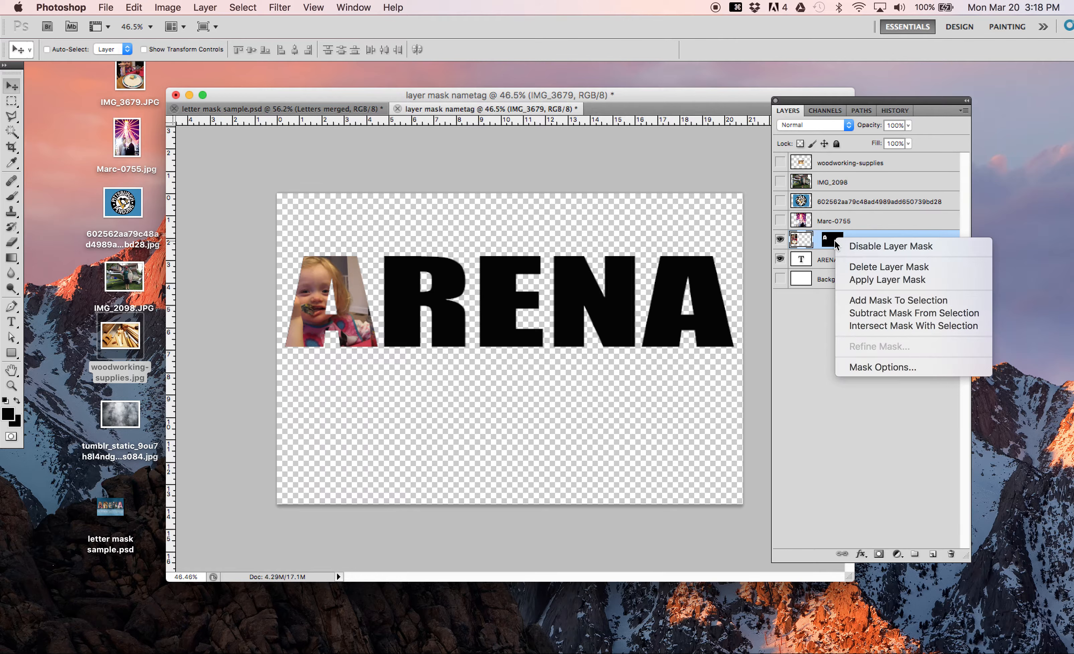
click(855, 268)
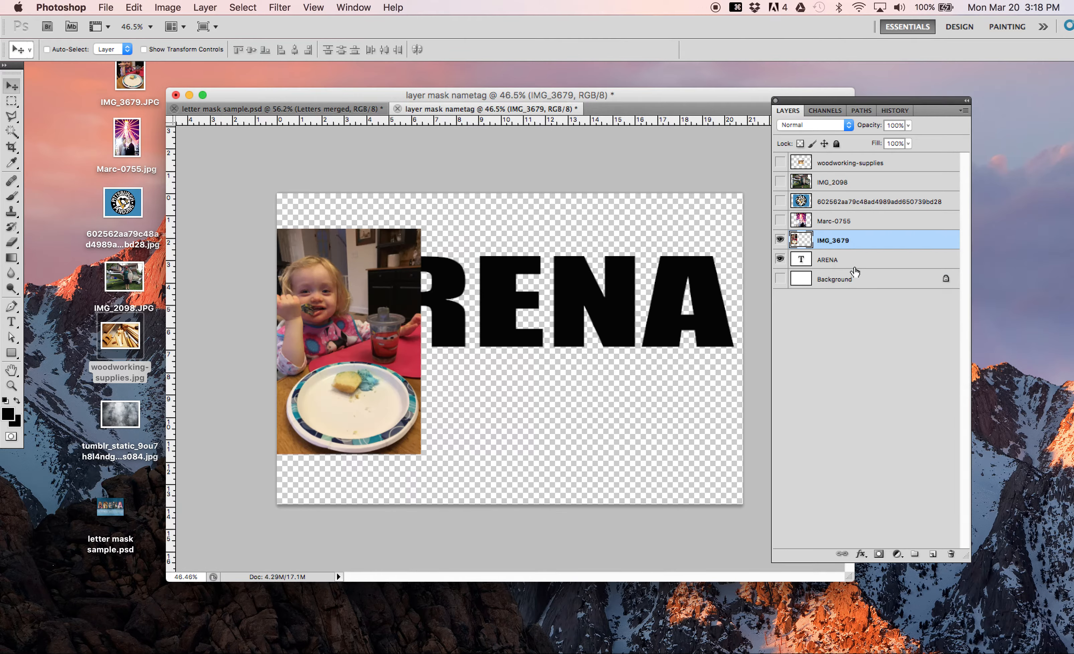
click(824, 260)
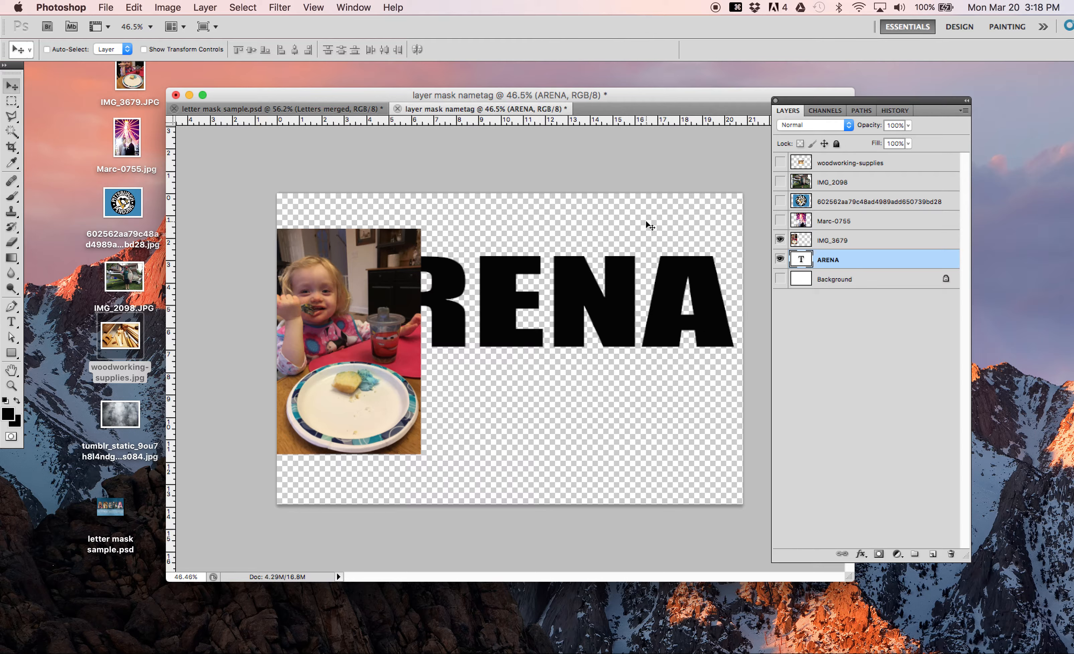
key(super+z)
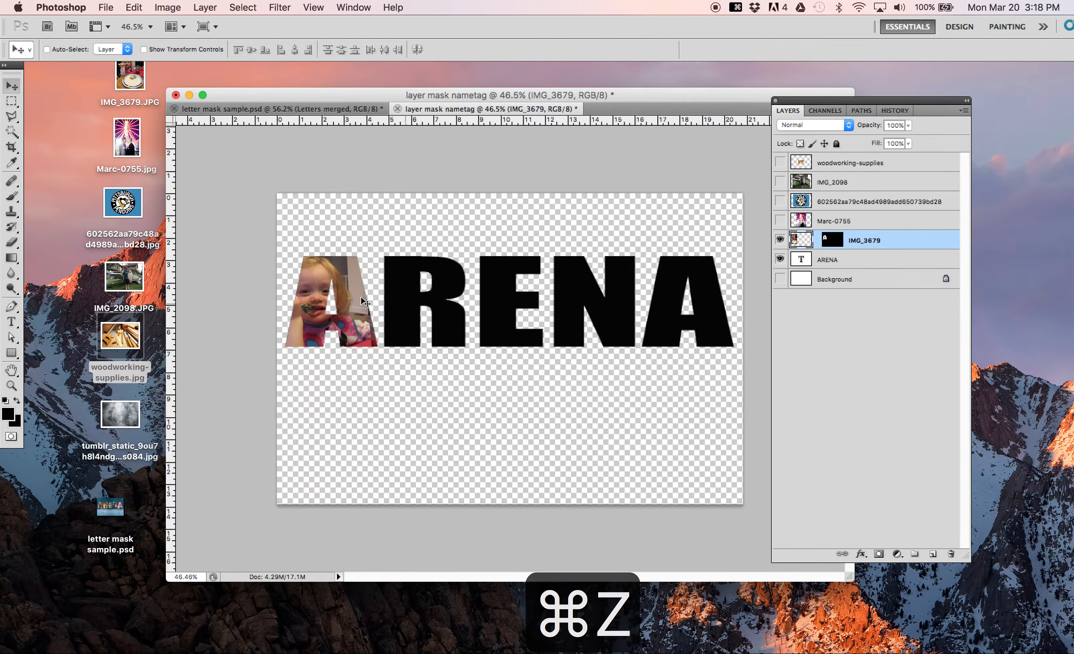
Step: Select the R on the ARENA layer with the Magic Wand, and add it as a layer mask on the shown Pittsburgh Penguins logo layer
click(820, 265)
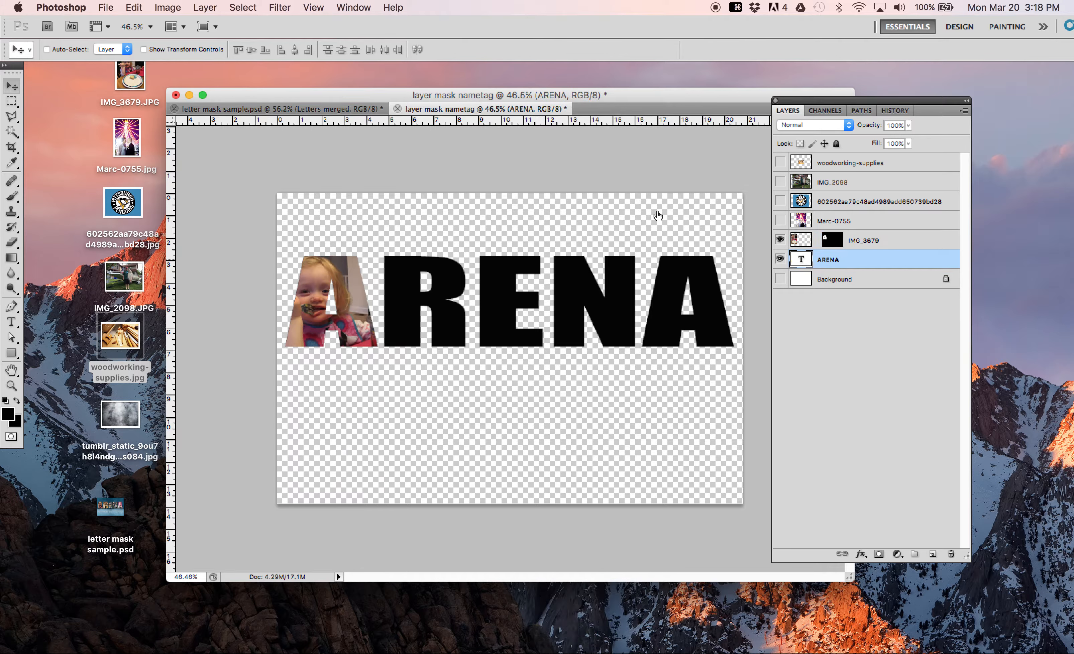
click(13, 132)
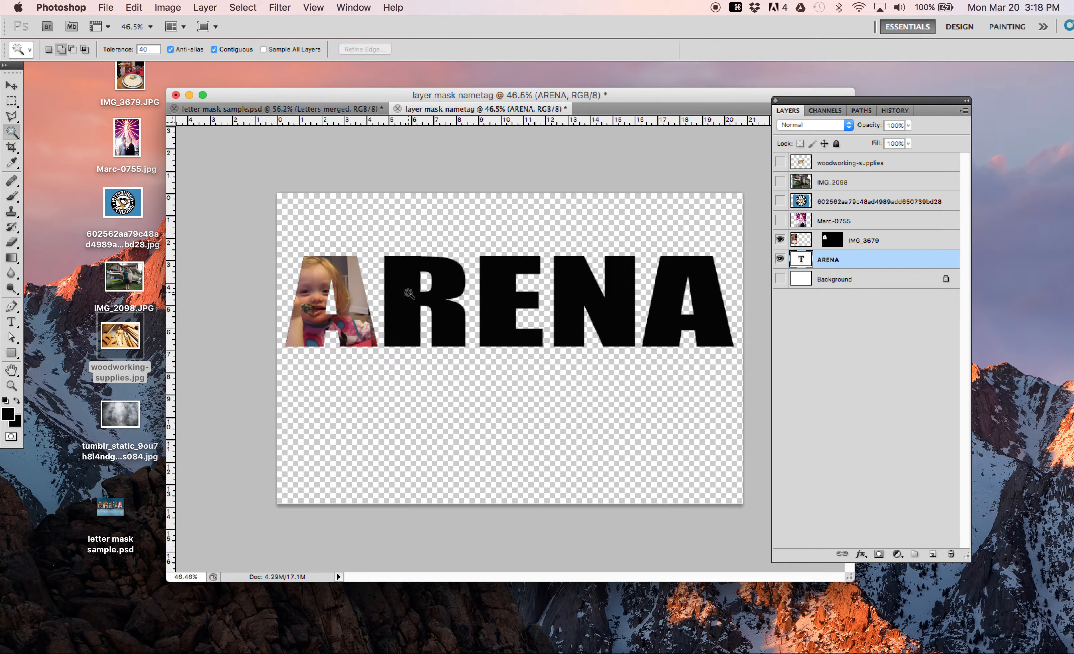
click(410, 293)
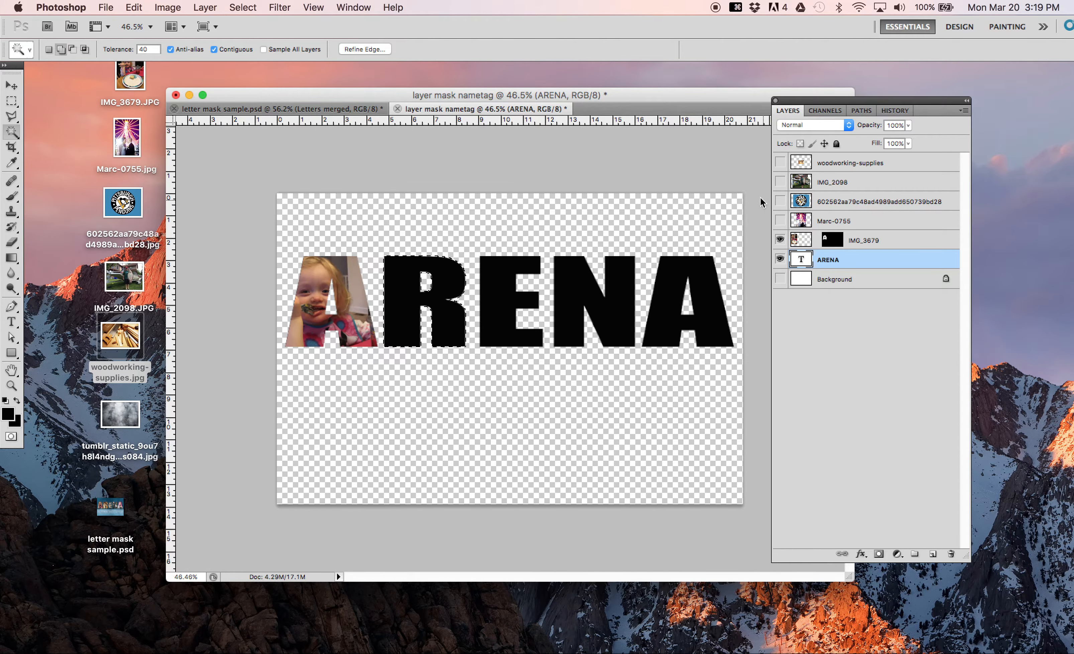
click(780, 201)
click(780, 202)
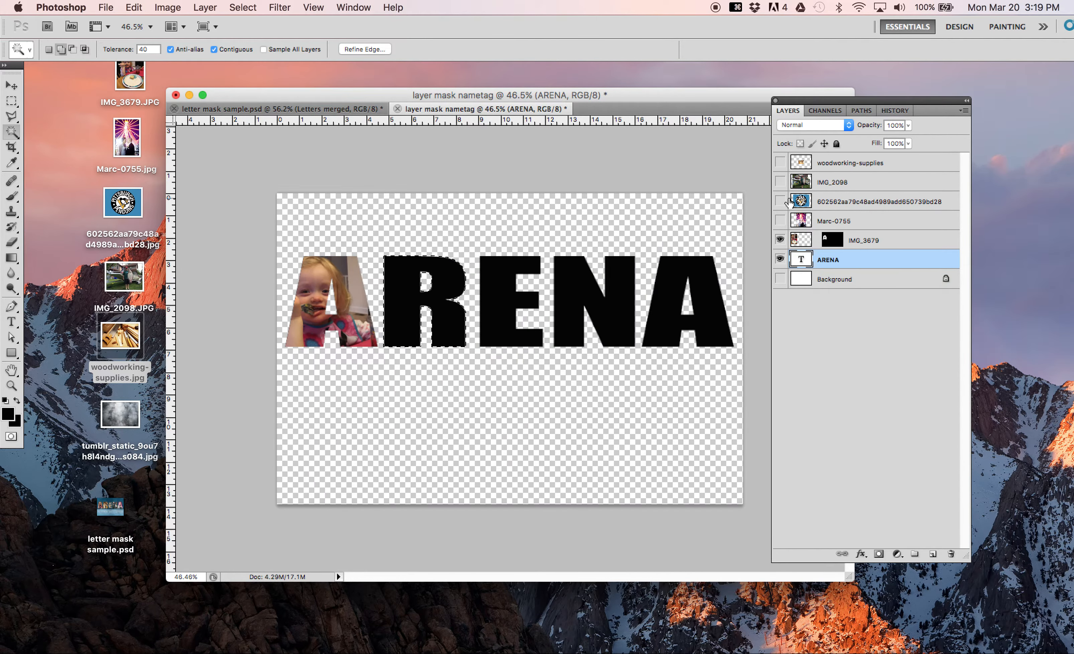
click(780, 202)
click(843, 204)
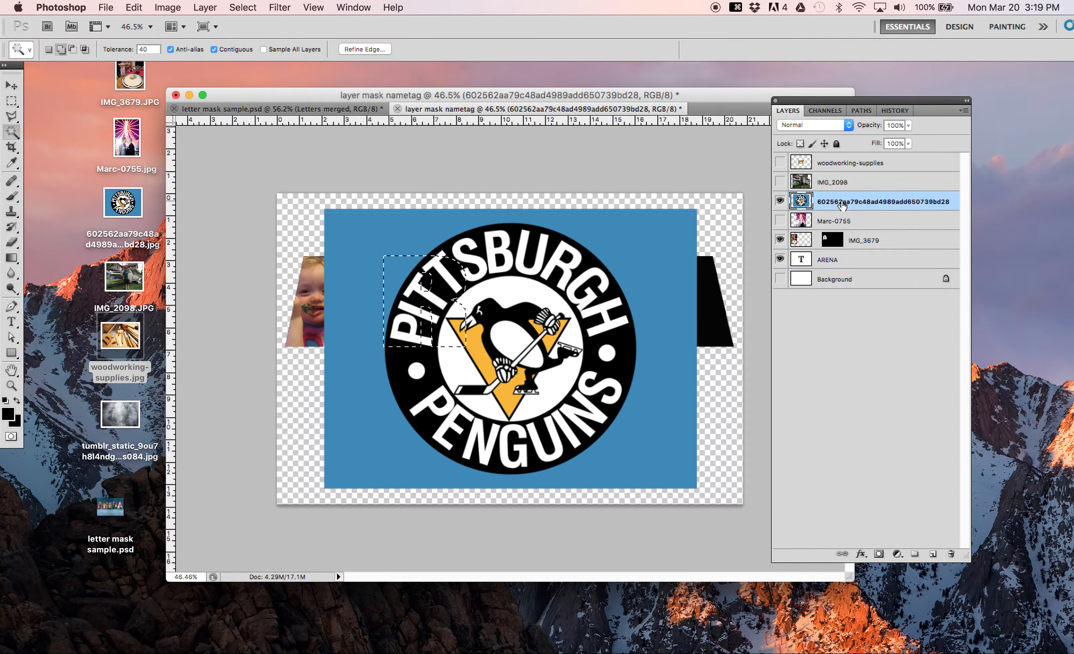
click(885, 554)
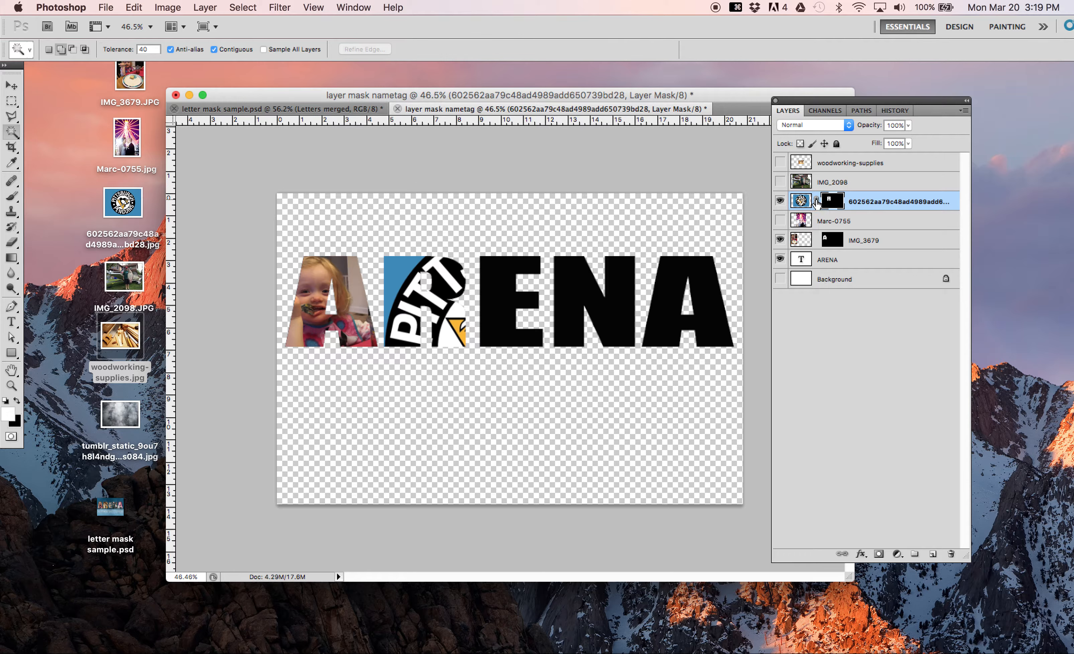
Step: With its mask unlinked, scale the Penguins logo to about 40% and center it inside the R
click(798, 202)
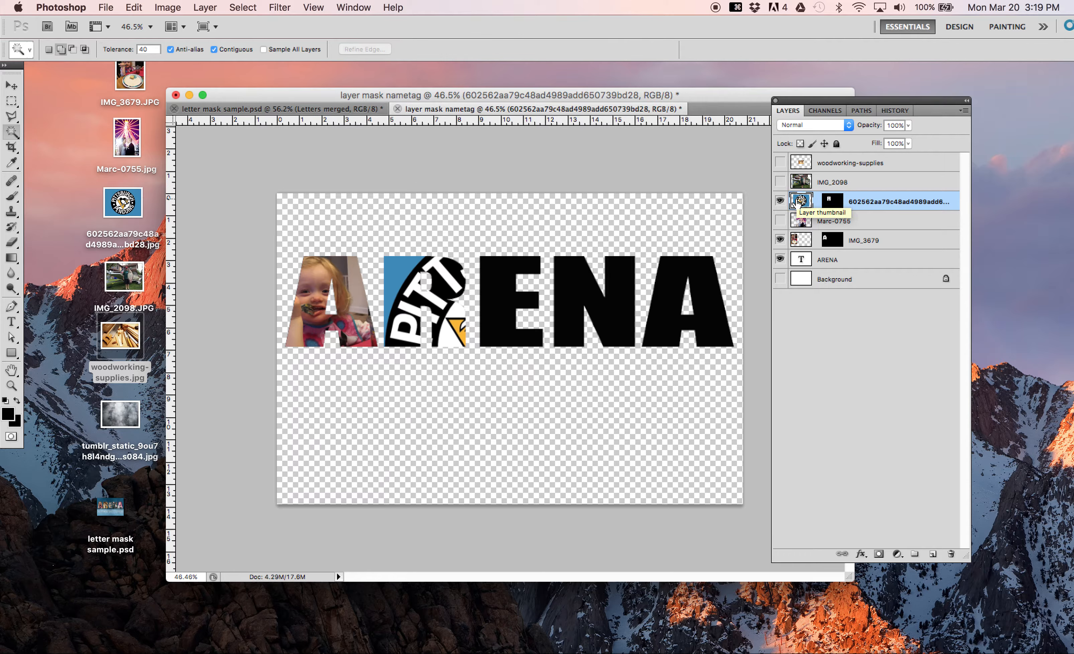
click(9, 85)
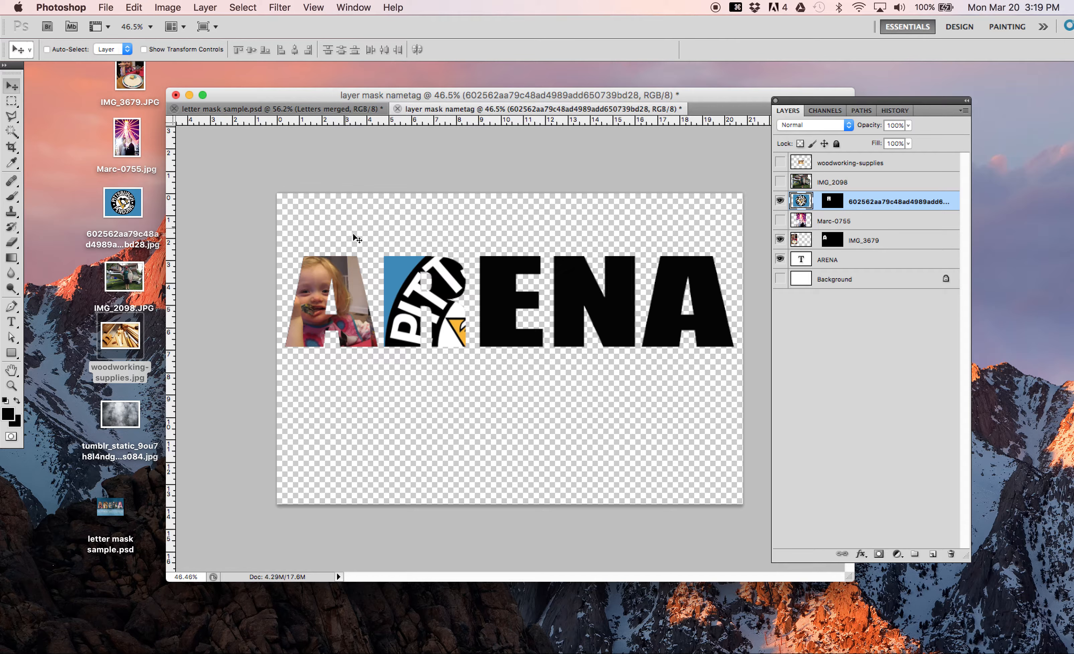
key(super+t)
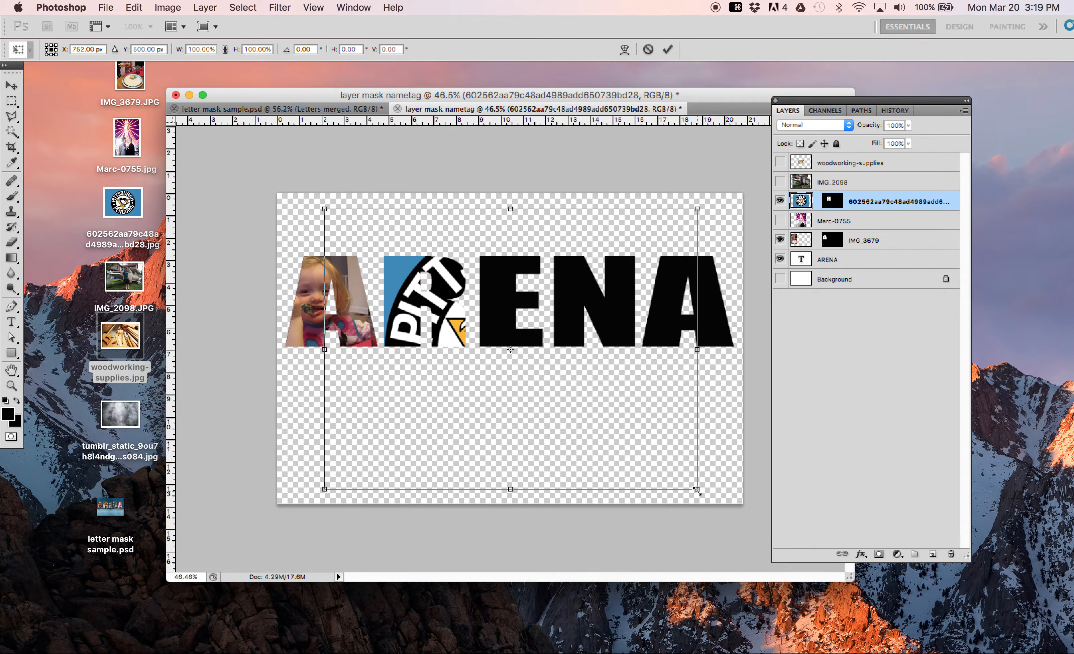
drag(697, 488, 527, 361)
drag(464, 306, 468, 342)
drag(530, 395, 476, 356)
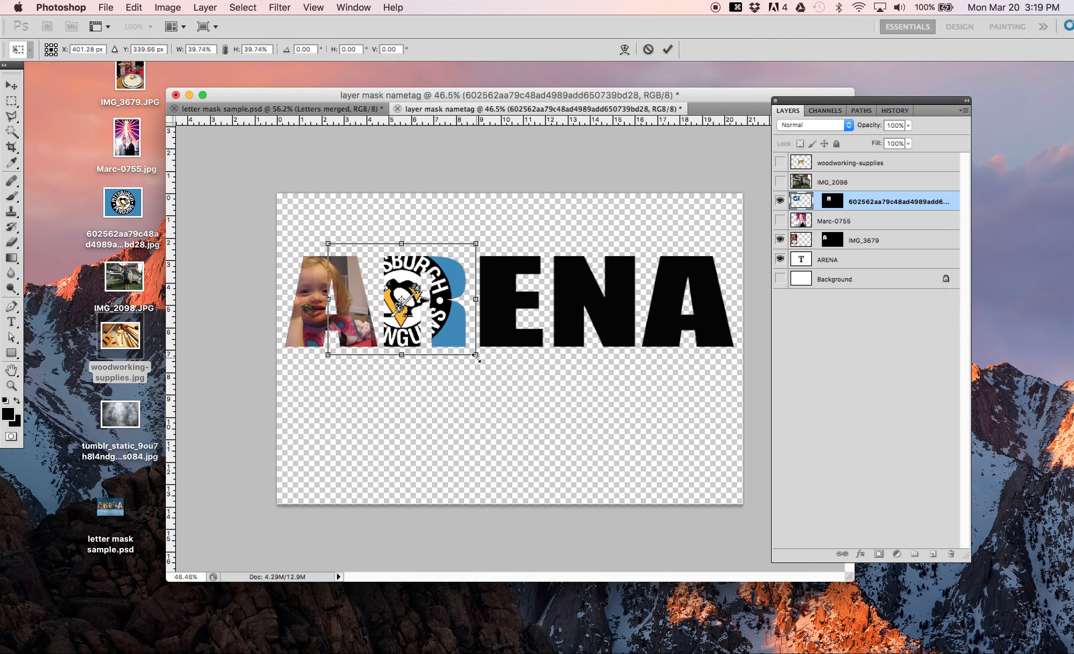
drag(387, 332, 422, 334)
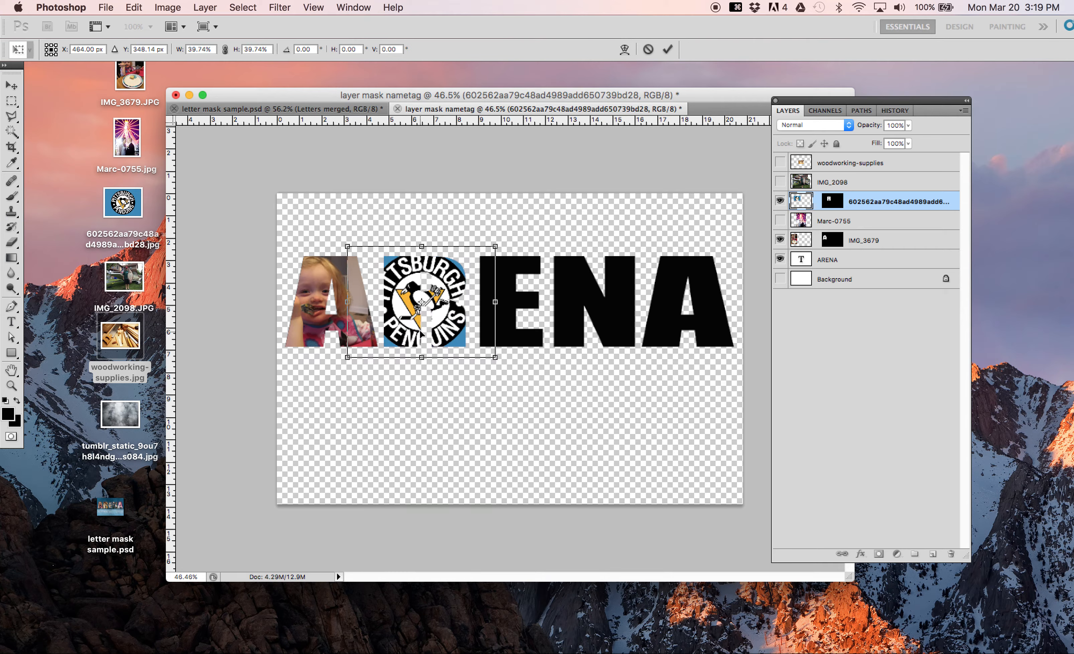
key(Return)
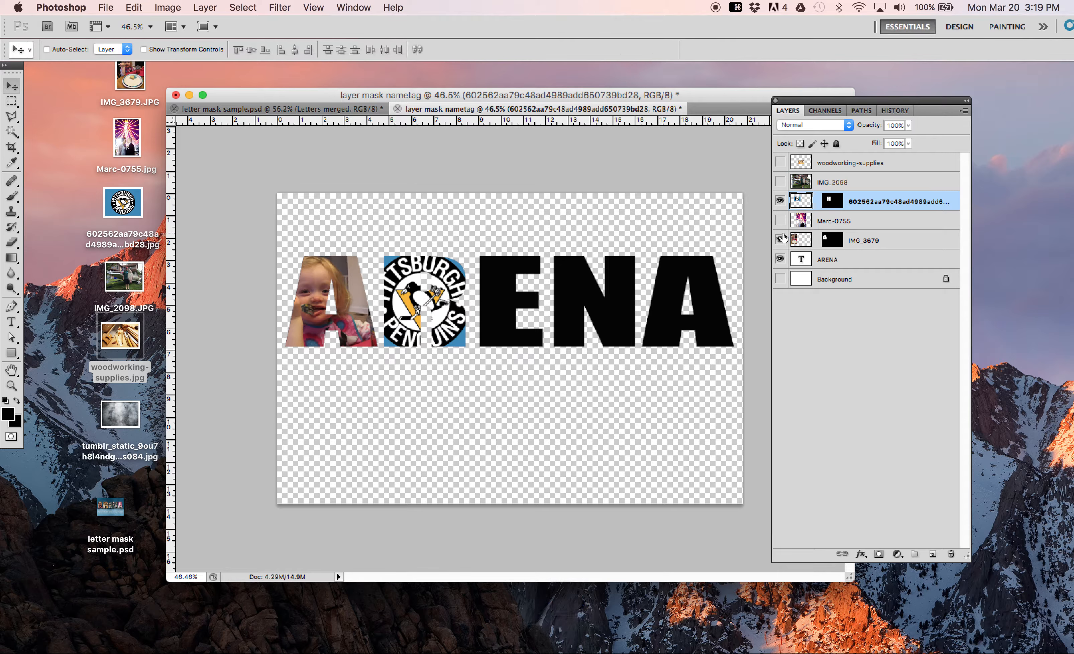
Step: Select the E on the ARENA layer with the Magic Wand, and add it as a layer mask on the shown IMG_2098 layer
click(780, 182)
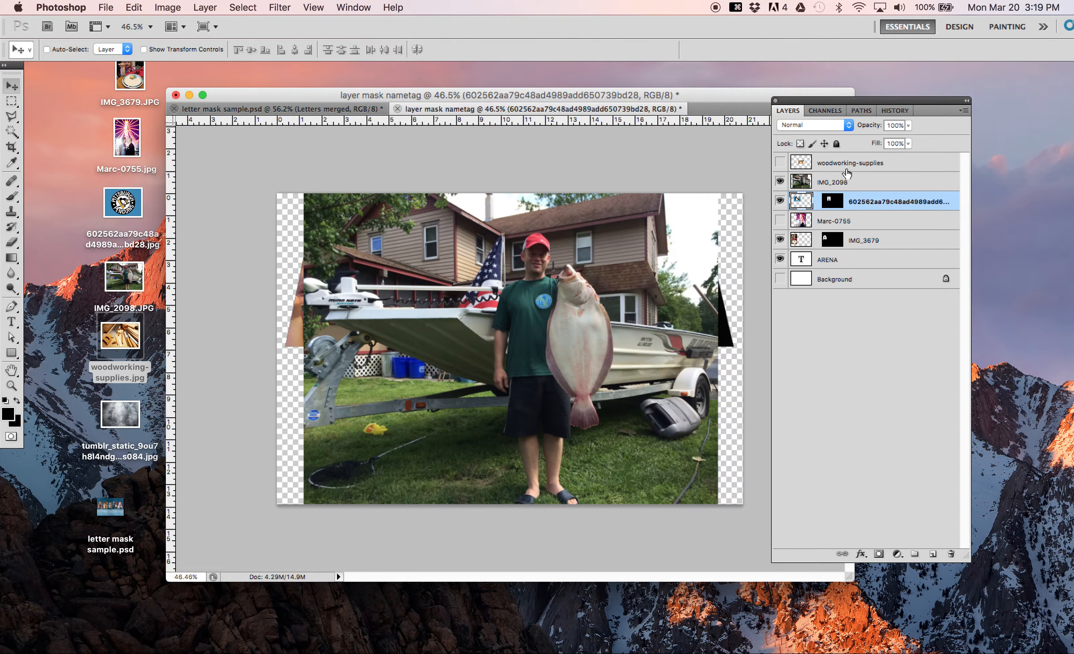
click(827, 263)
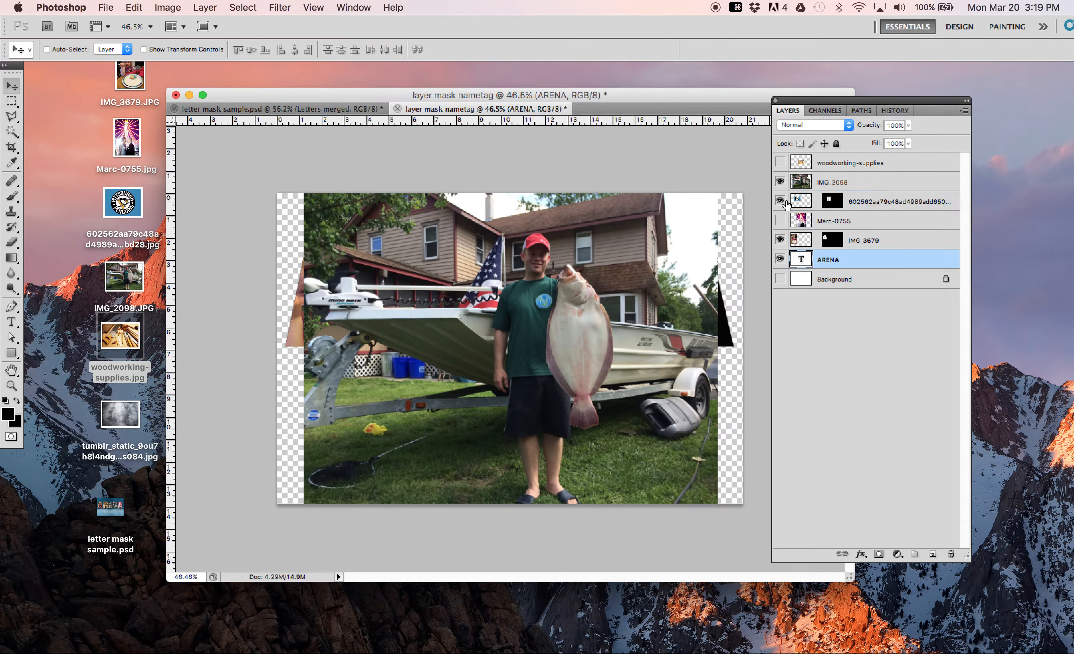
click(779, 182)
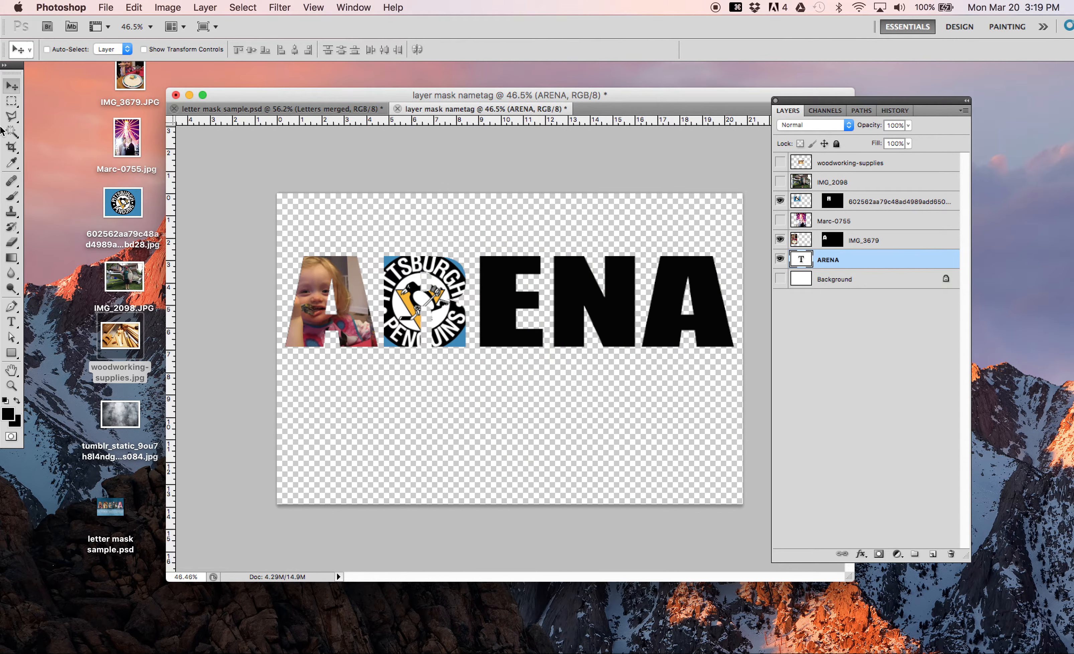
click(11, 132)
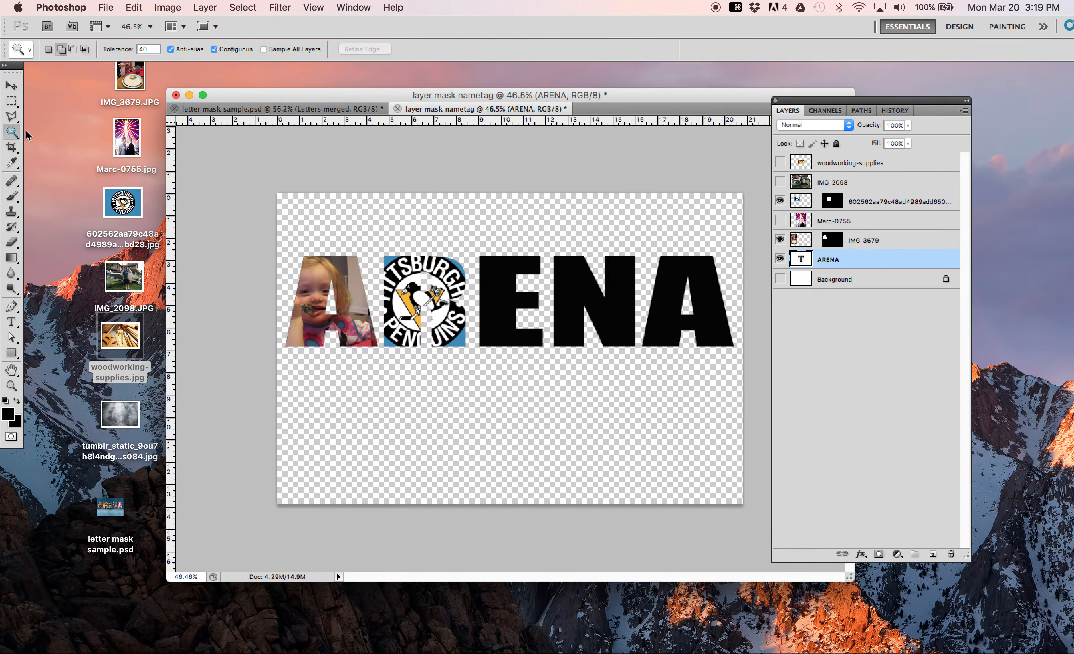
click(507, 308)
click(826, 183)
click(780, 182)
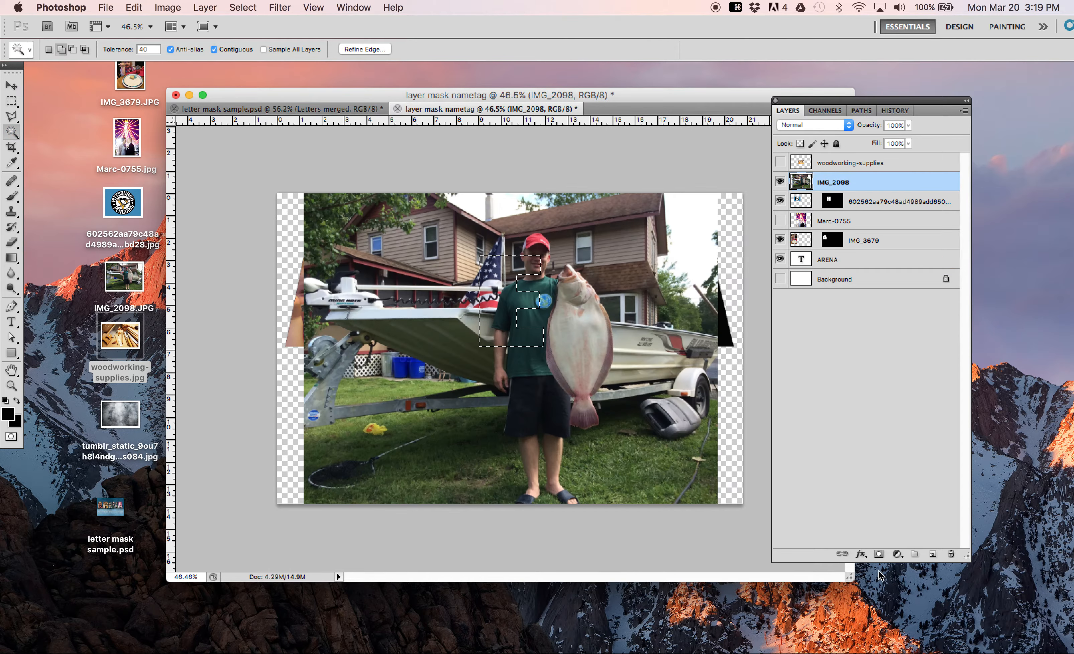
click(878, 554)
Step: Unlink the IMG_2098 photo from its mask, and shrink and reposition it so the man and his fish fill the E
click(816, 182)
click(801, 183)
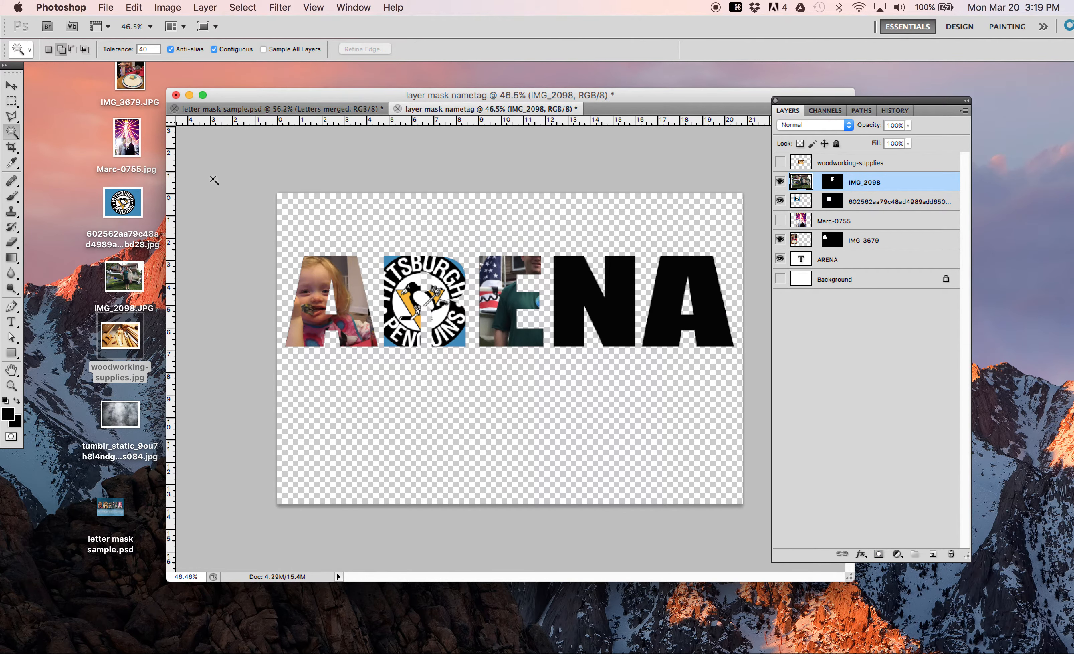
click(12, 85)
drag(444, 343, 447, 324)
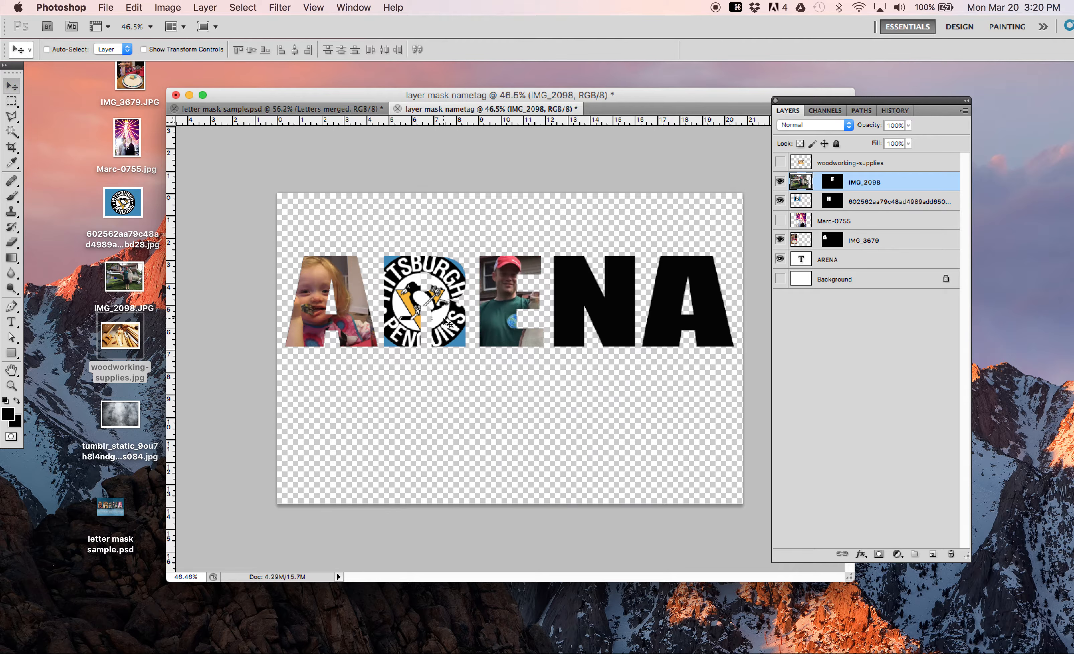
key(super+t)
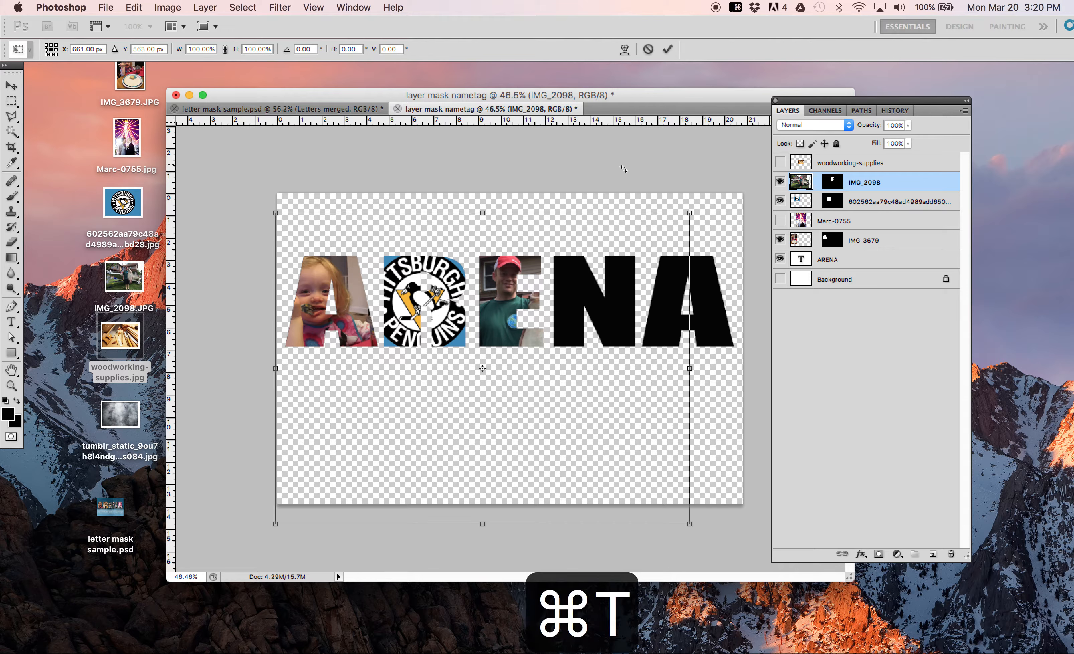
drag(690, 213, 440, 375)
drag(389, 439, 506, 299)
key(Return)
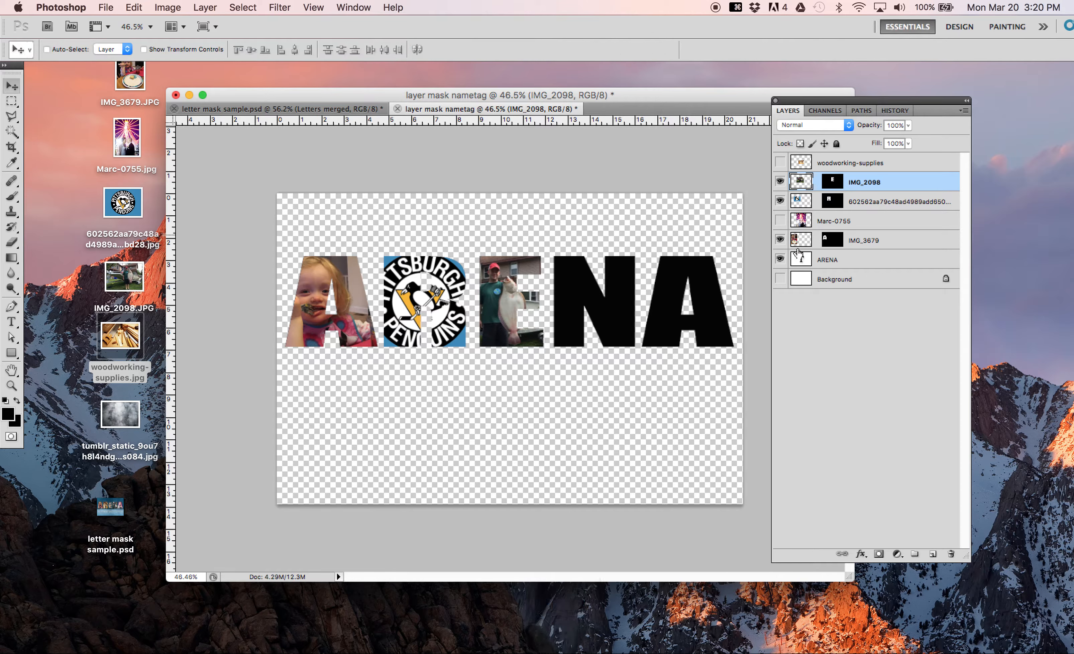
Step: Select the N on the ARENA layer with the Magic Wand, and add it as a layer mask on the shown woodworking-supplies layer
click(832, 258)
click(11, 131)
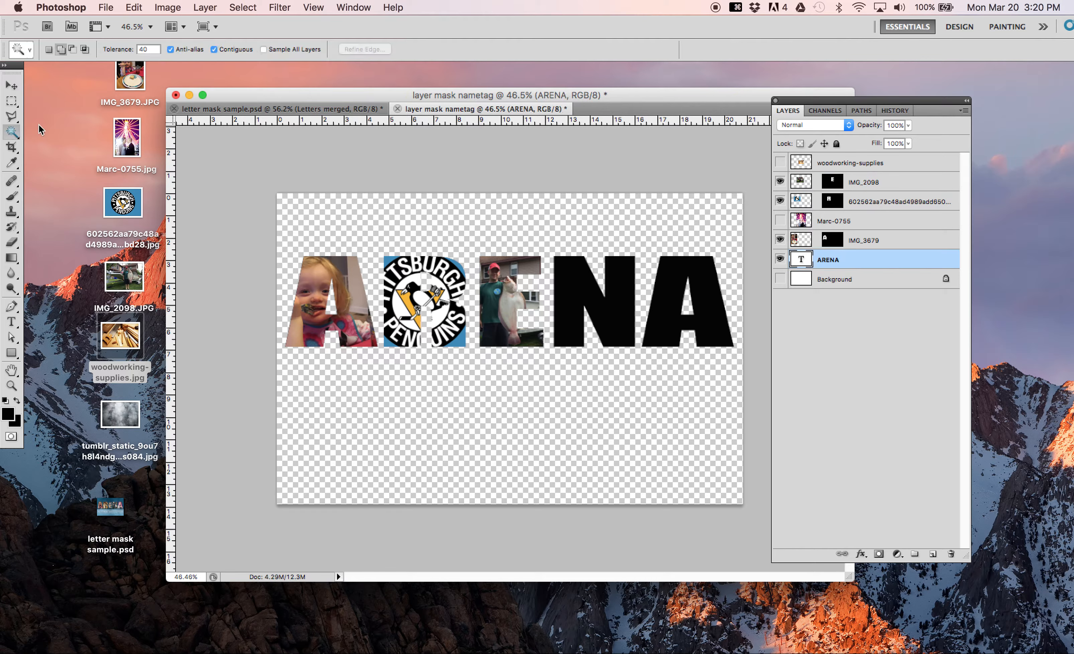
click(581, 288)
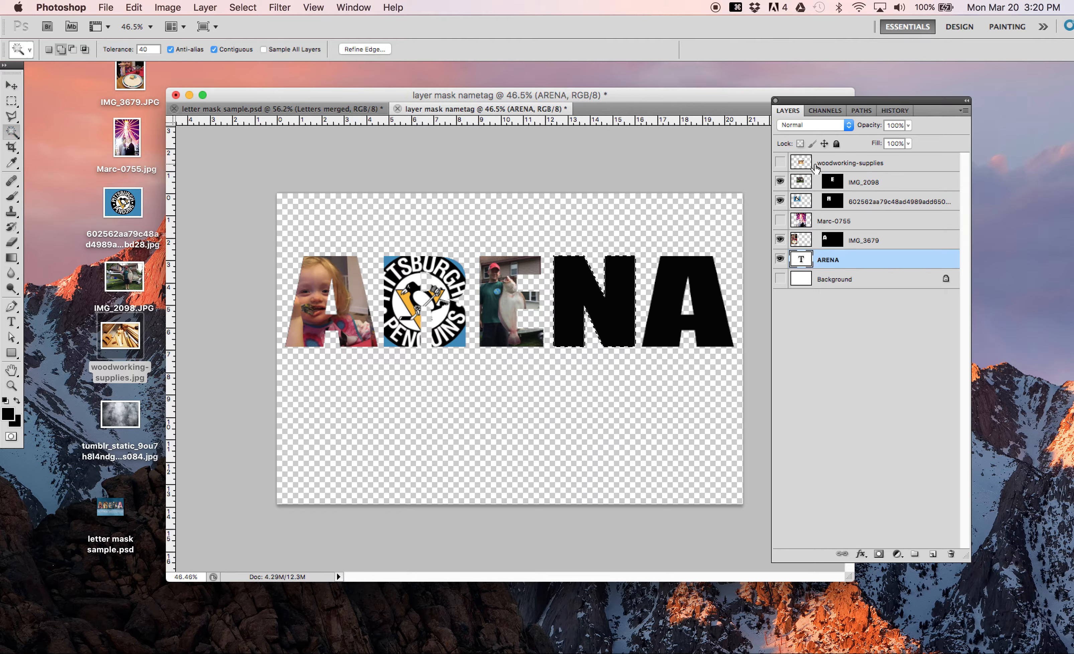
click(780, 162)
click(826, 166)
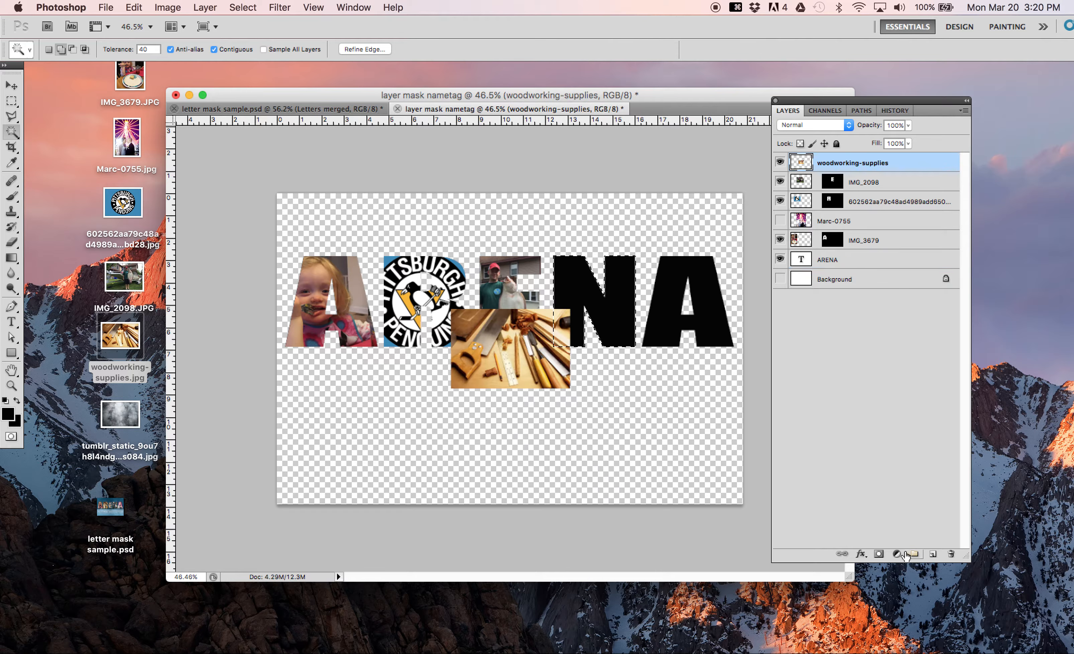
click(878, 555)
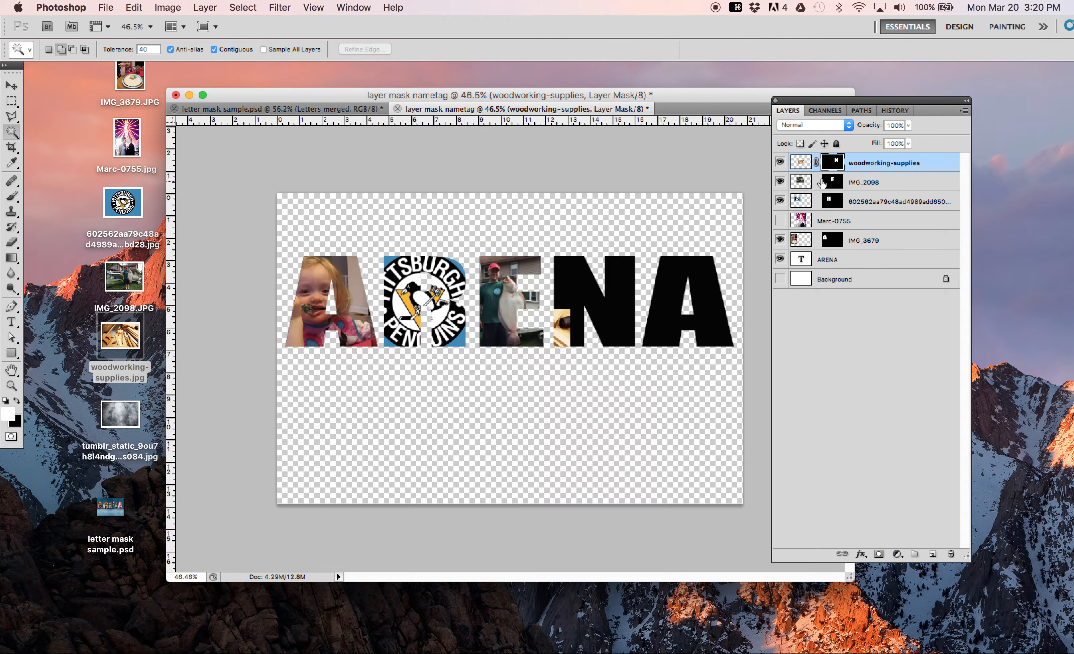
Step: Unlink the woodworking-supplies photo from its mask, enlarge it to about 119%, and reposition it so the tools fill the N
click(801, 162)
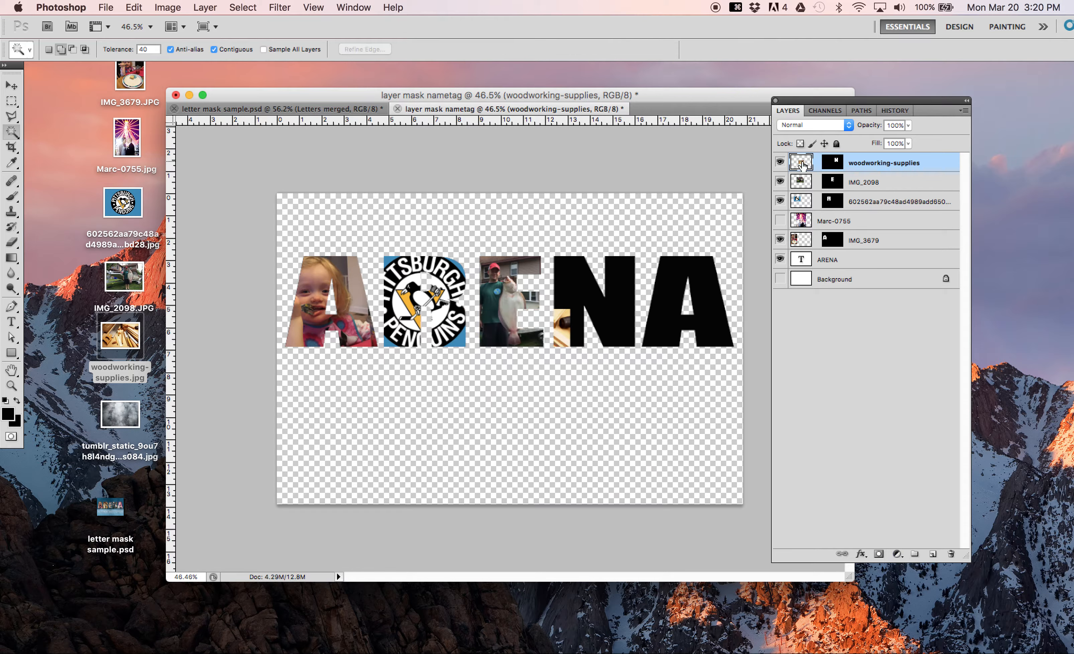
key(v)
drag(560, 329, 635, 284)
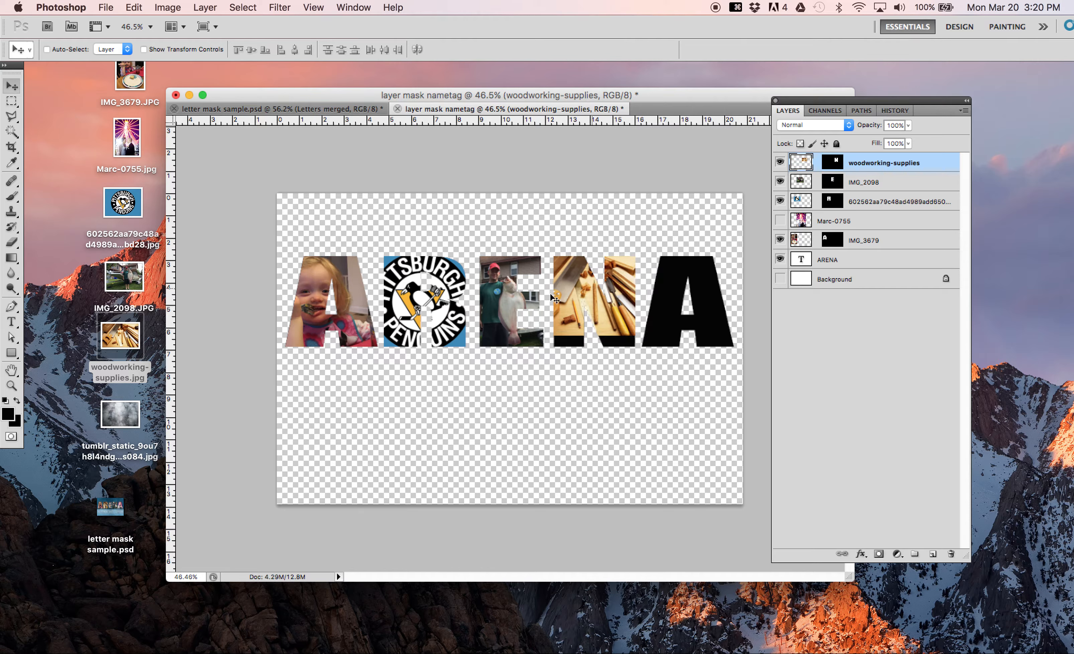
key(super+t)
drag(532, 333, 506, 351)
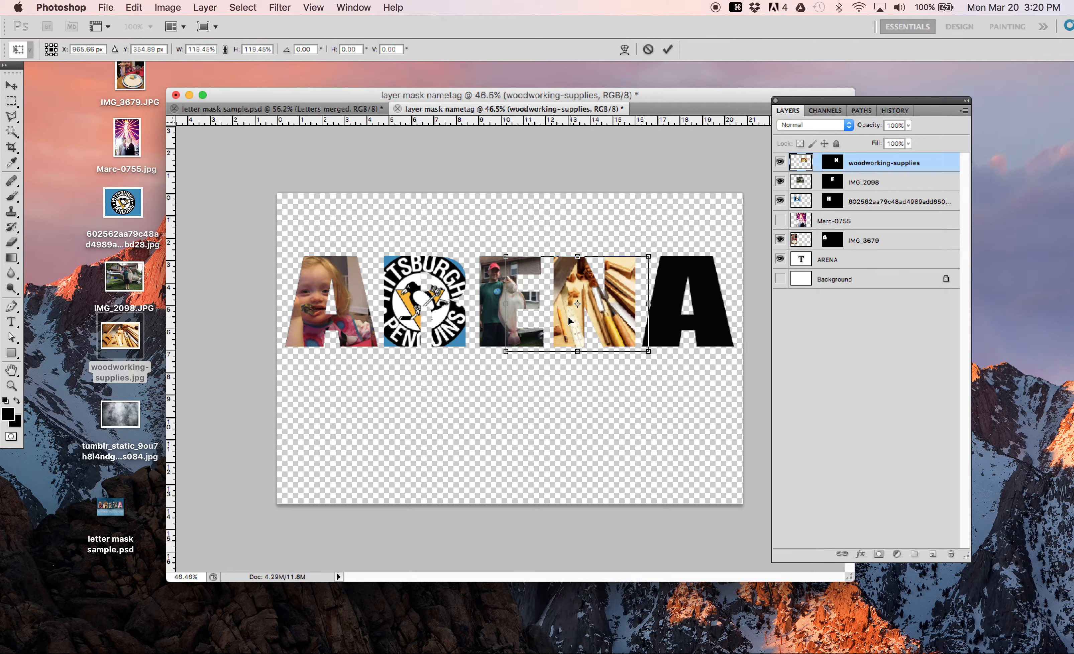
drag(569, 320, 562, 320)
key(Return)
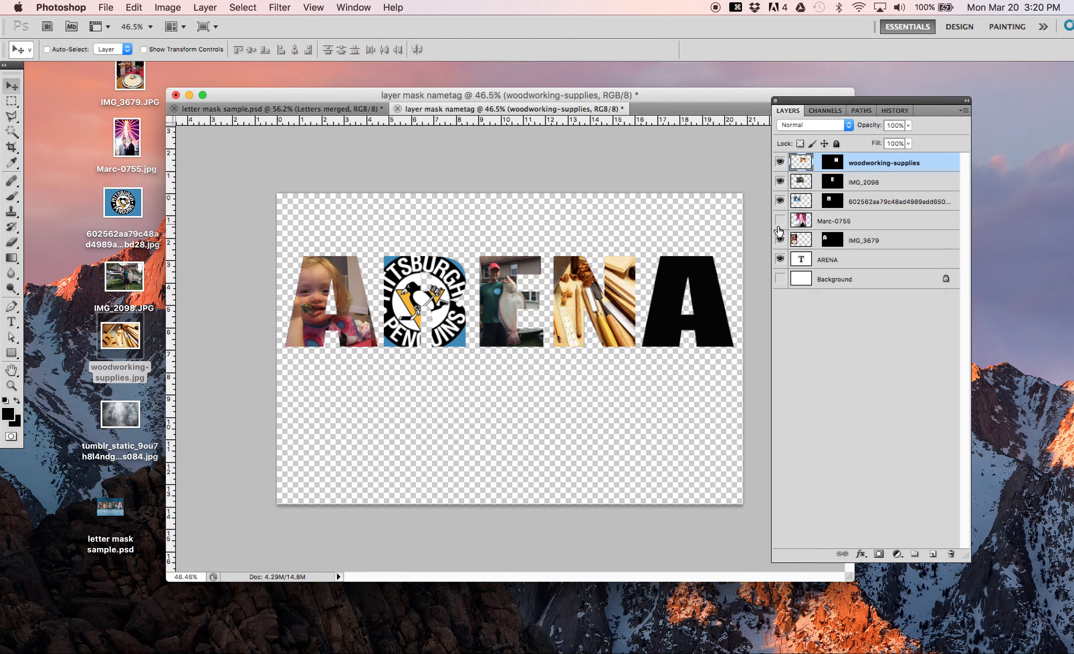
Step: Select the final A on the ARENA layer with the Magic Wand, and add it as a layer mask on the shown wedding photo layer
click(831, 259)
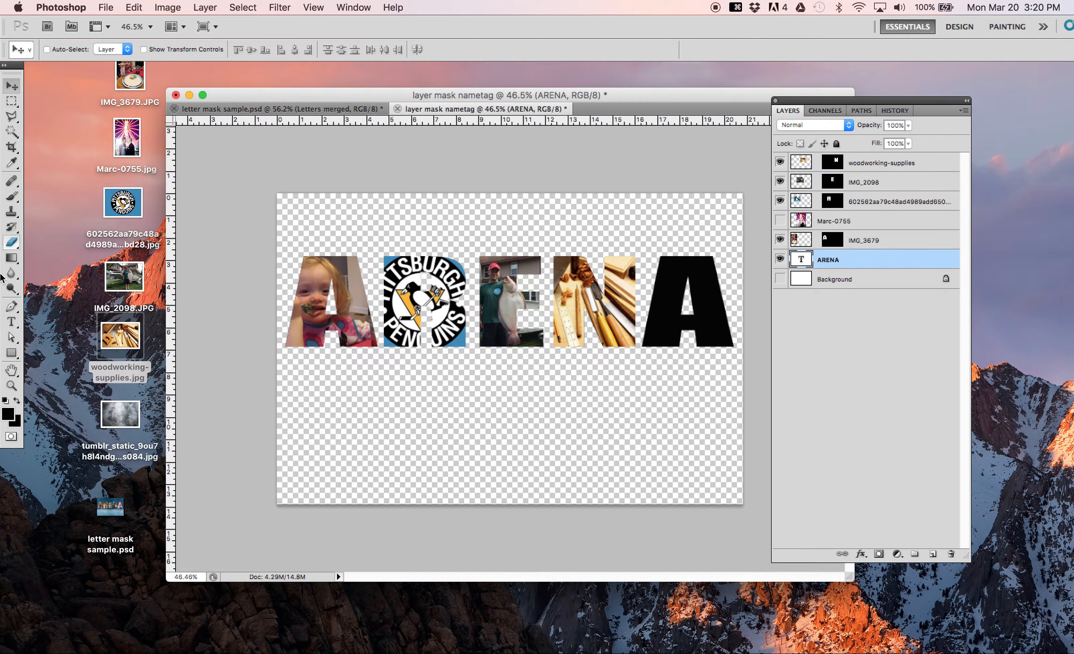
click(11, 131)
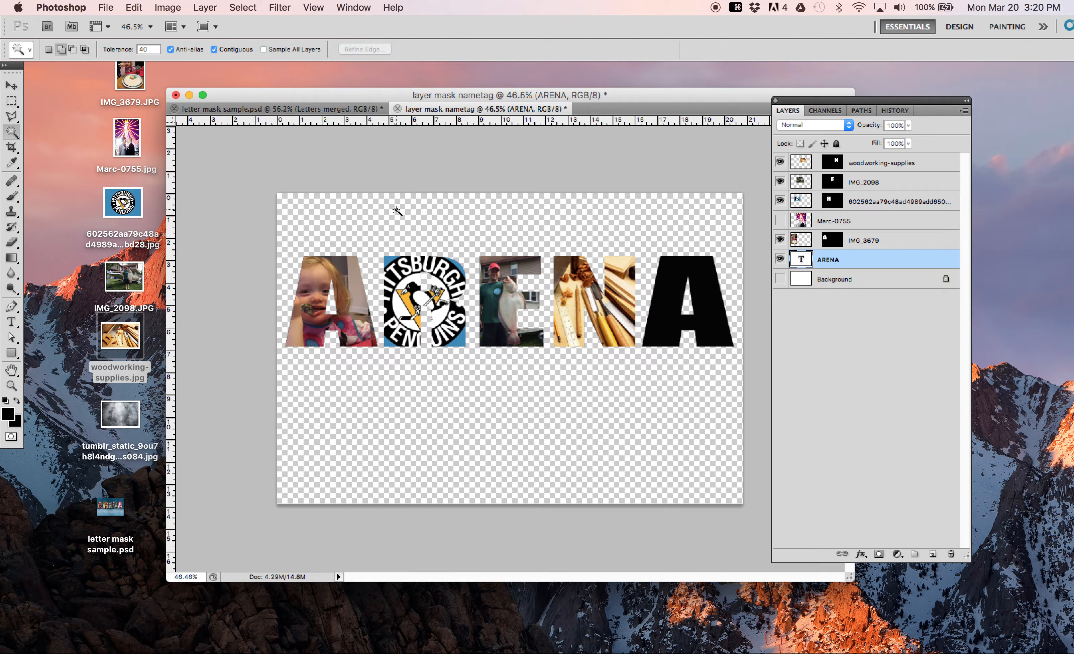
click(672, 295)
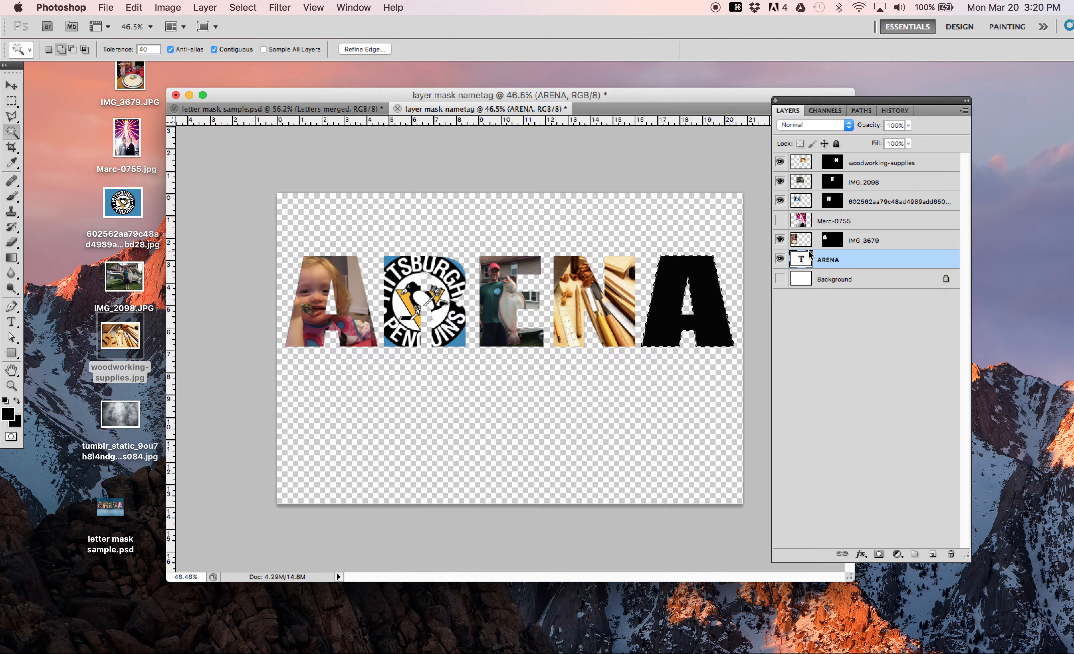
click(780, 220)
click(831, 221)
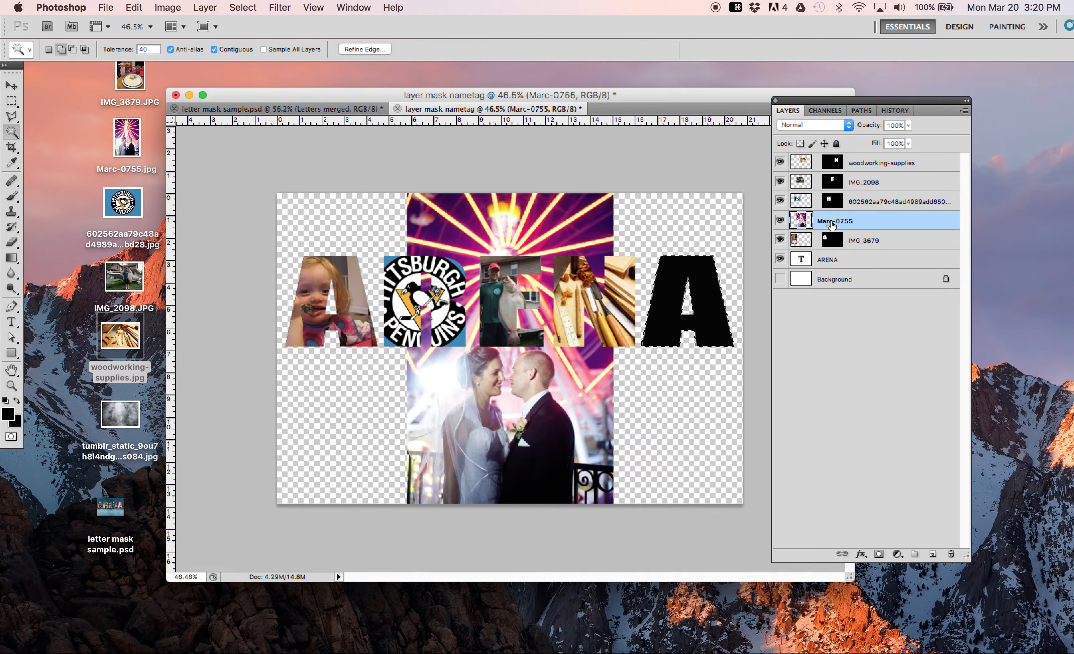
click(879, 553)
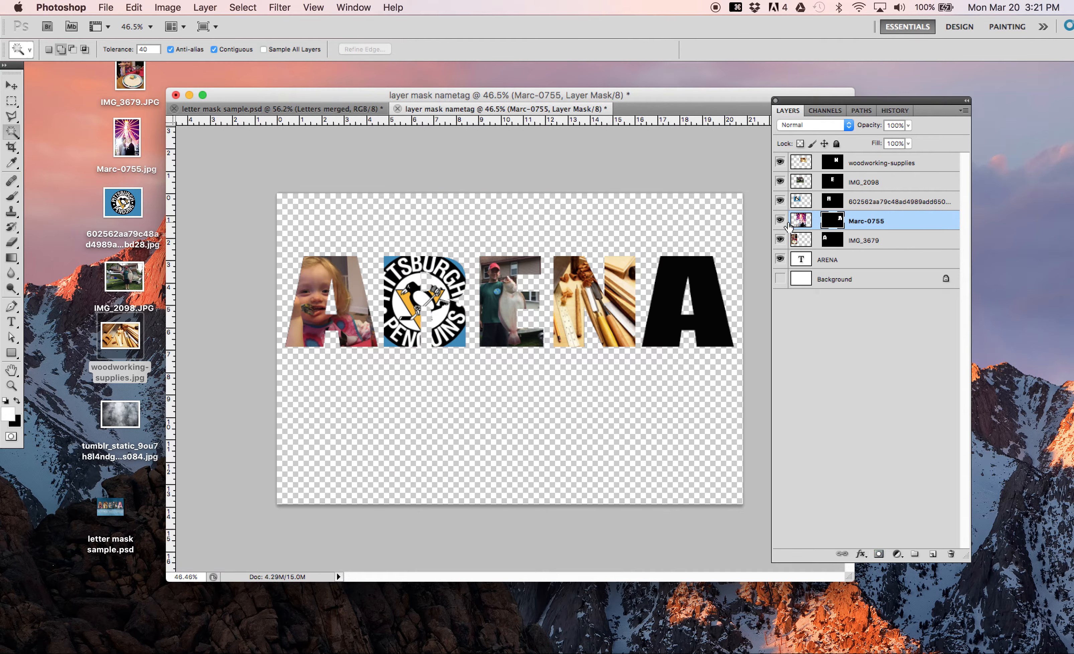
Step: With its mask unlinked, shrink and reposition the wedding photo so the couple fills the final A, and preview the letters against the white background
click(801, 220)
click(11, 87)
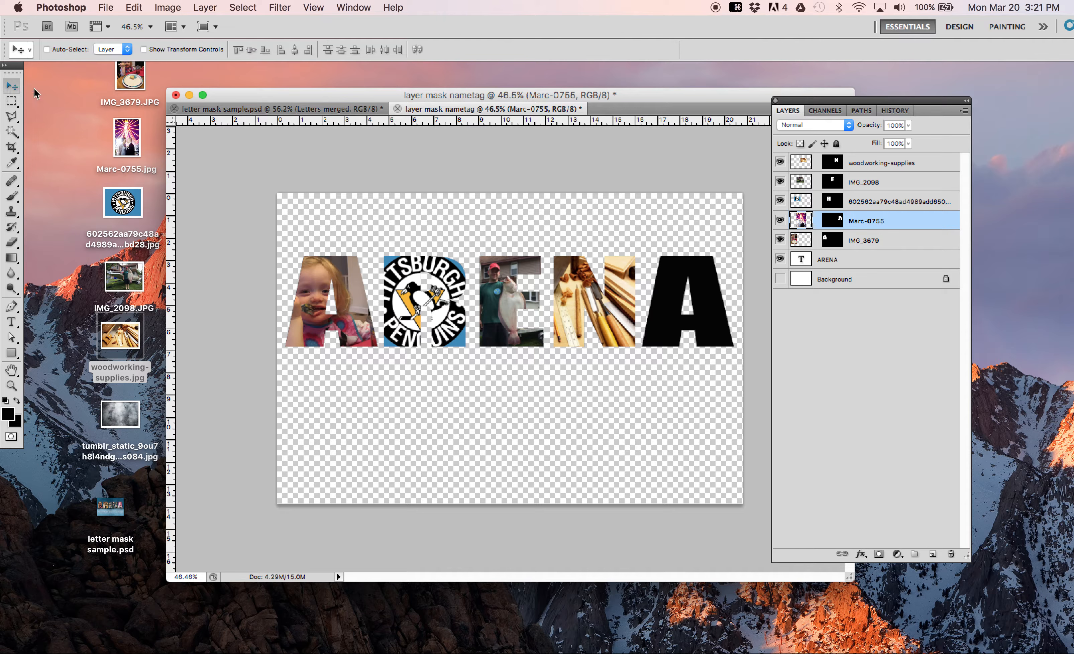
drag(533, 377, 696, 328)
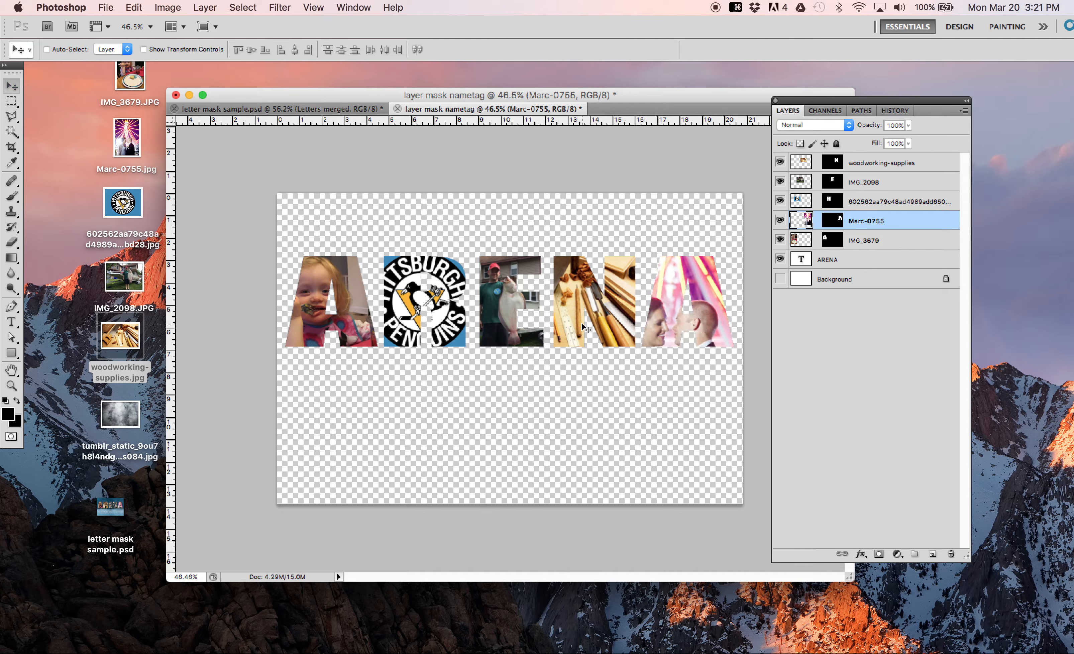
key(super+t)
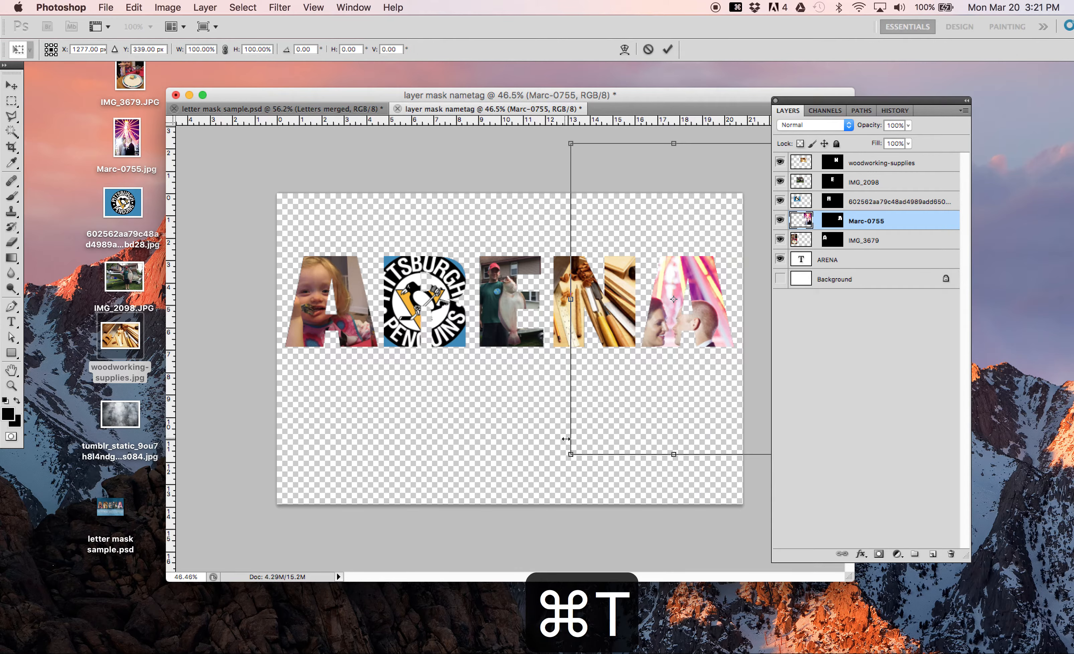
drag(570, 454, 669, 337)
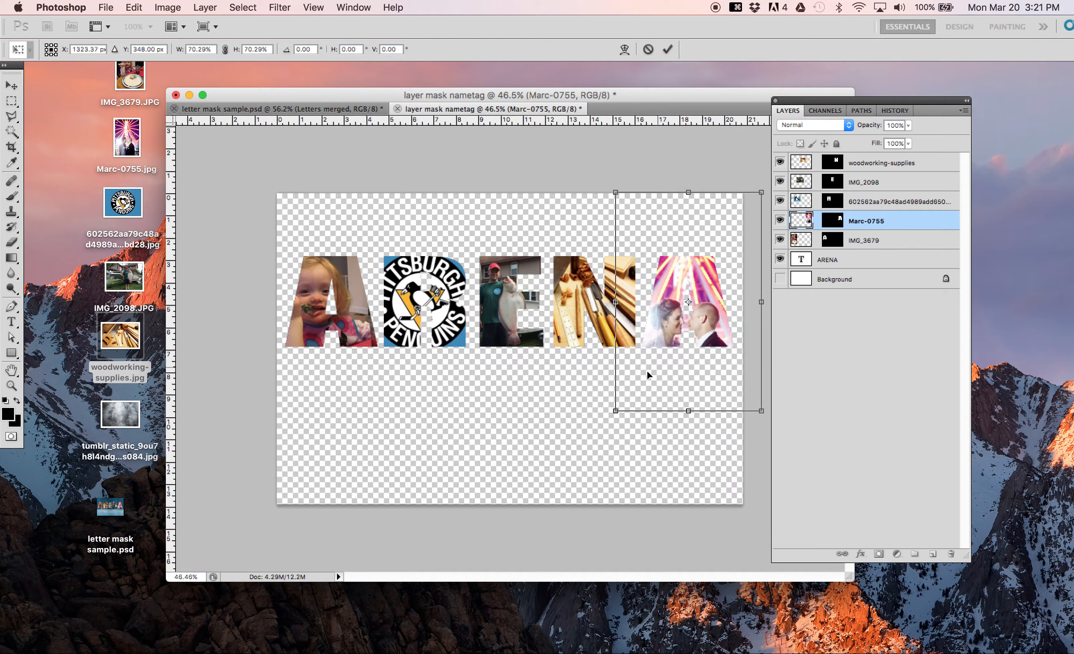
drag(615, 410, 654, 378)
drag(673, 322, 659, 342)
key(Return)
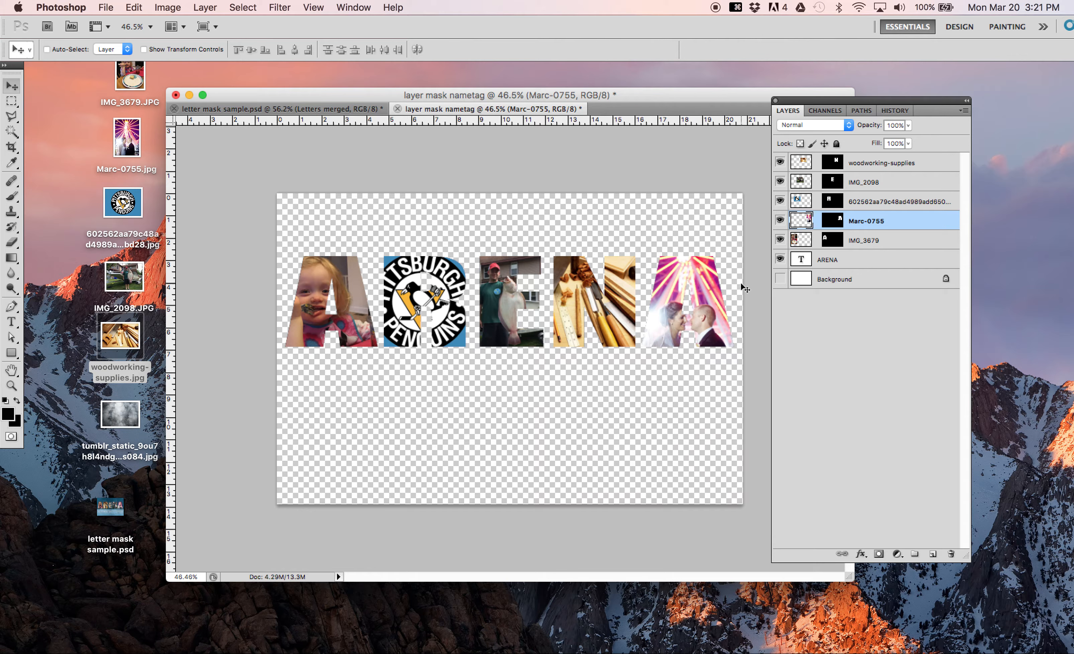
click(780, 278)
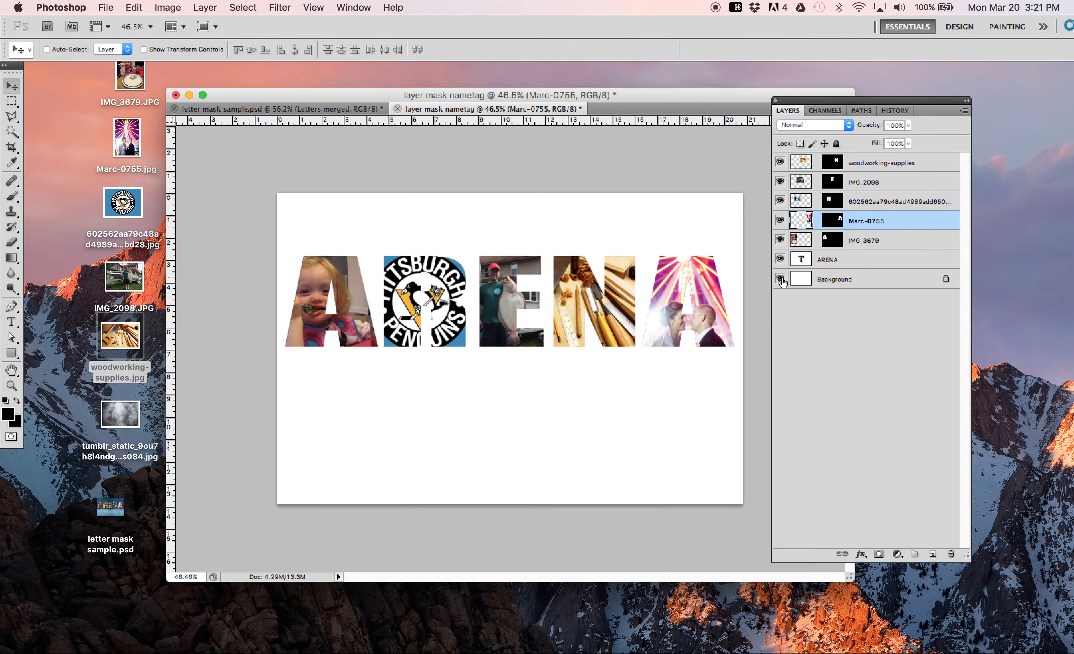
click(780, 279)
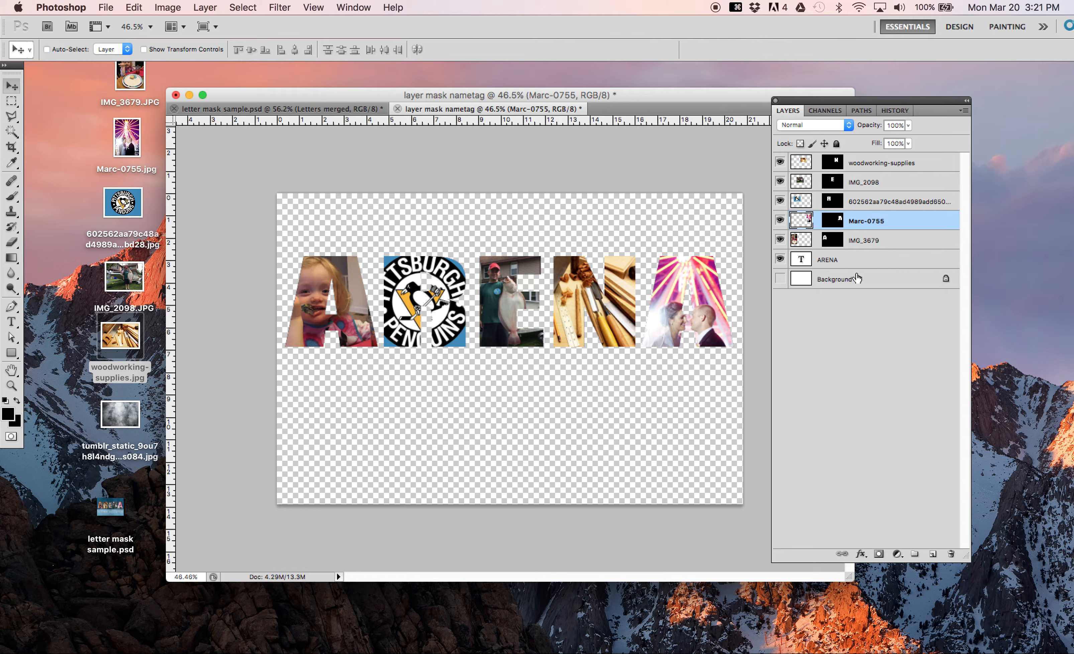
Step: Create a new layer group, move all five masked photo layers into it, and collapse the group
click(914, 555)
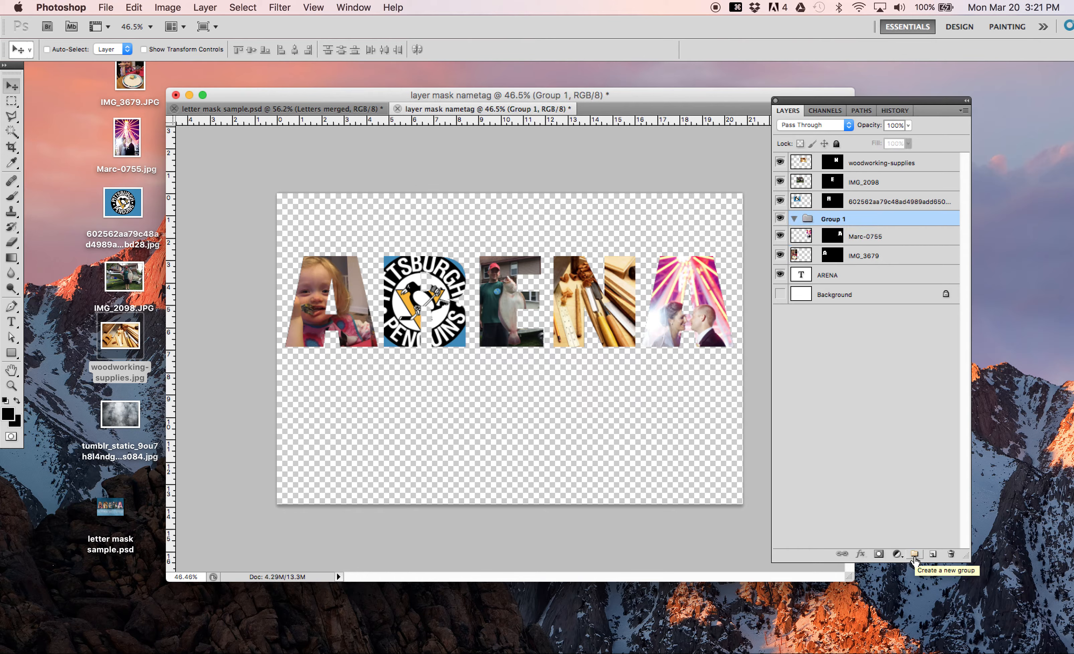
drag(814, 239, 821, 217)
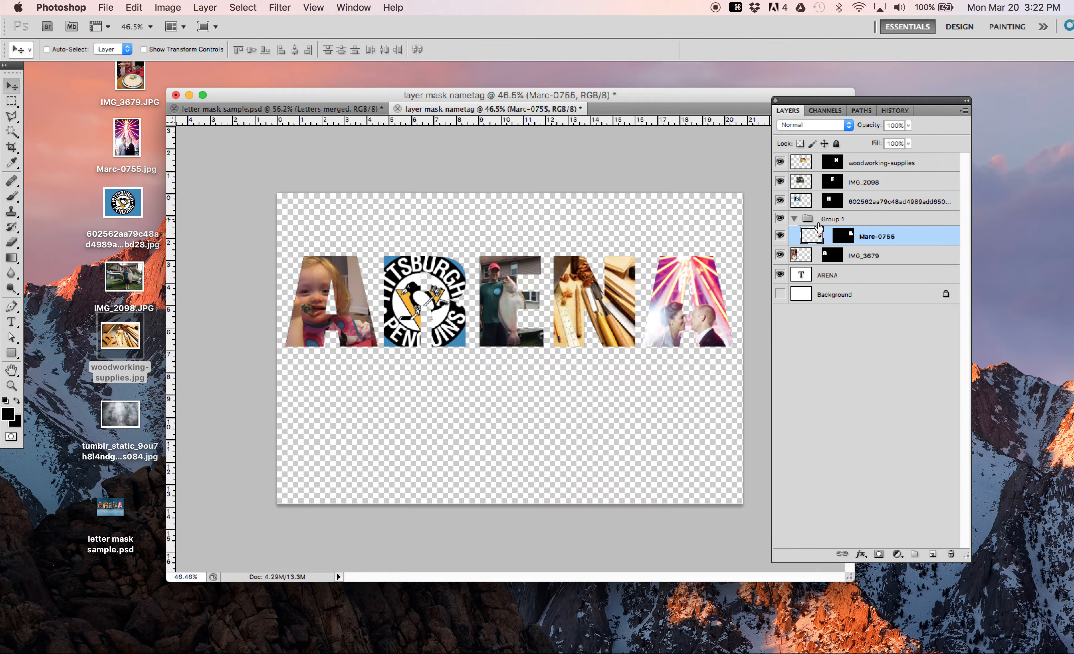
click(795, 222)
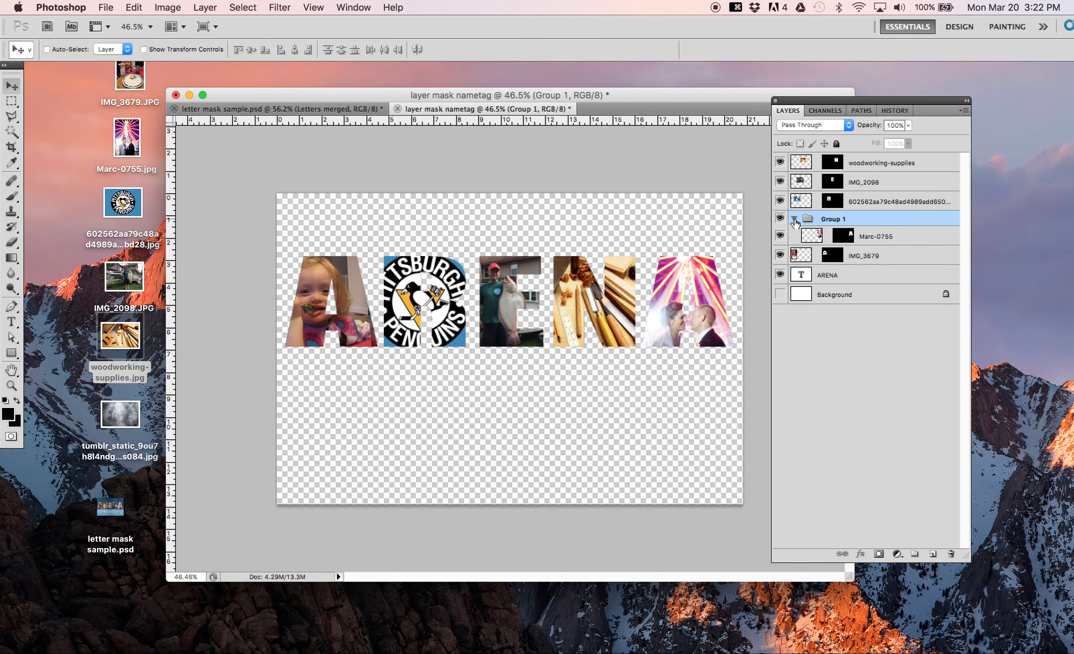
click(795, 219)
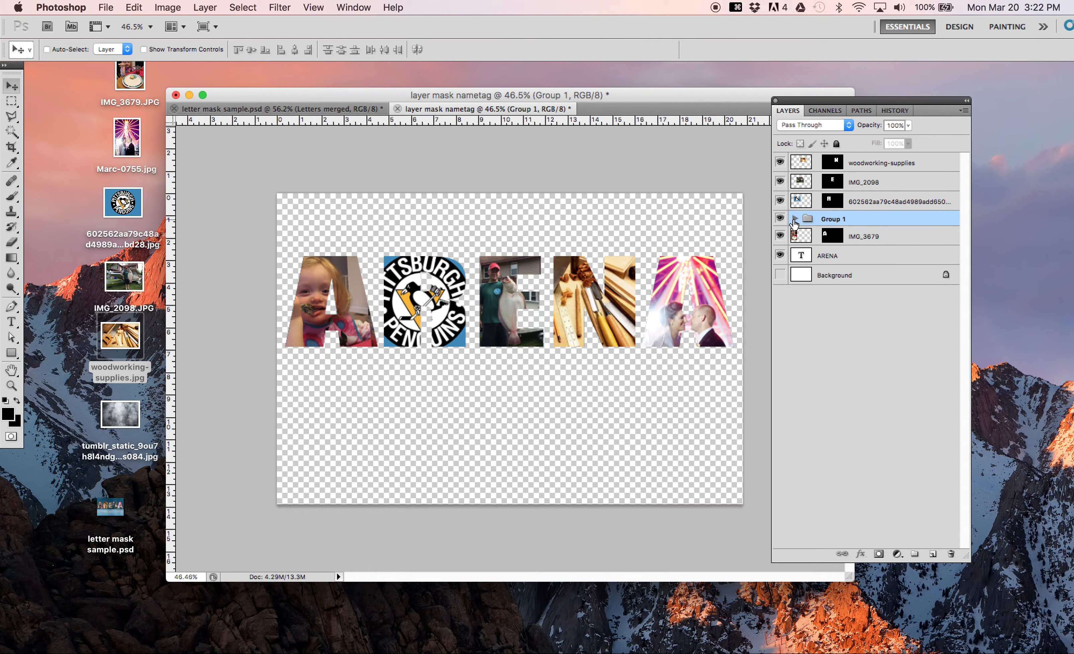
drag(809, 237, 803, 181)
click(795, 161)
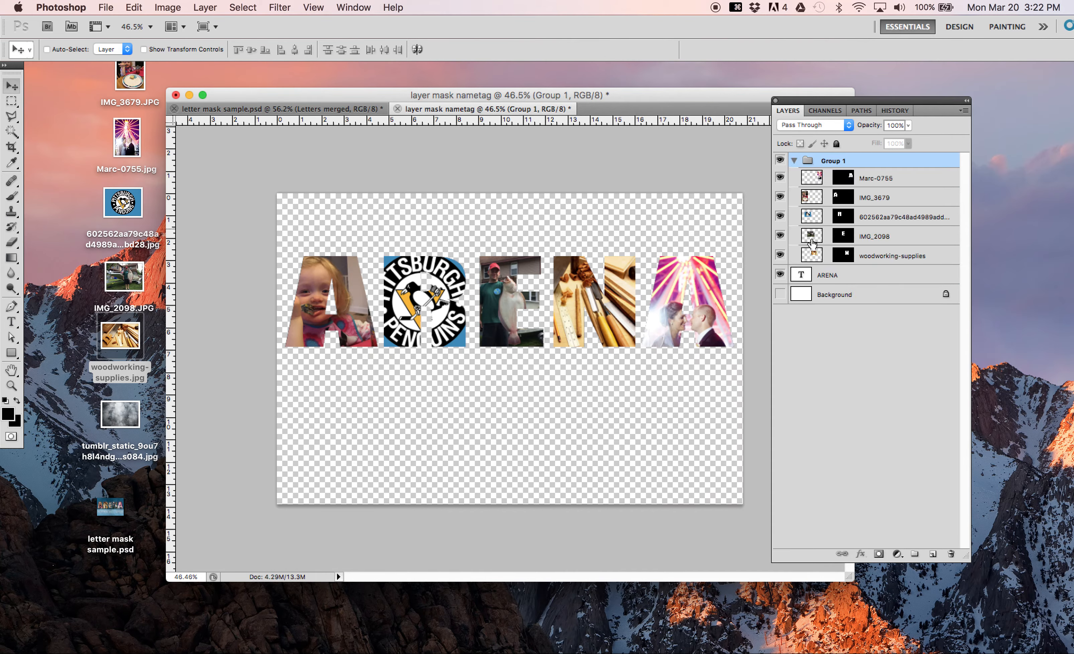
click(793, 162)
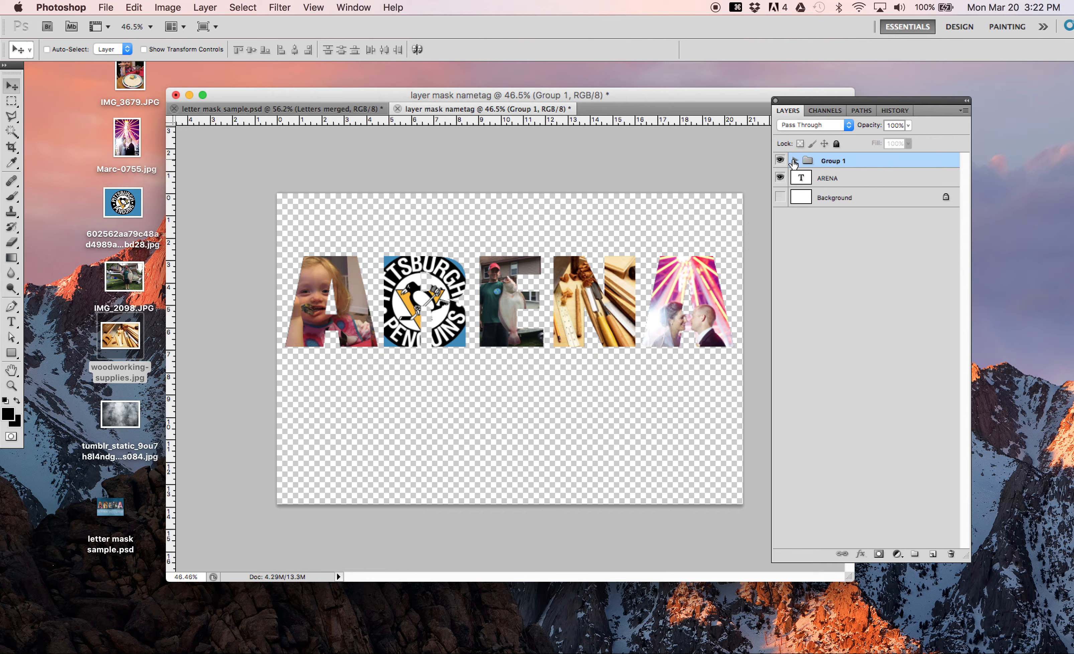
Step: Duplicate the photo layer group as "Backup Letters" in the same document, and hide the copy and the ARENA text layer
right_click(839, 163)
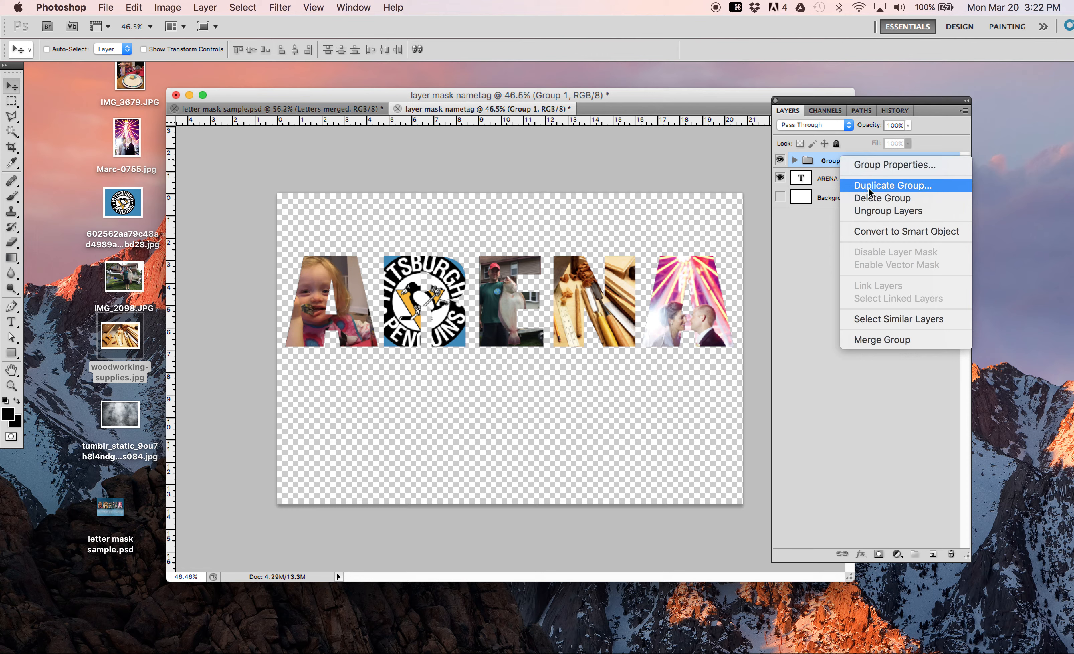
click(825, 233)
right_click(841, 164)
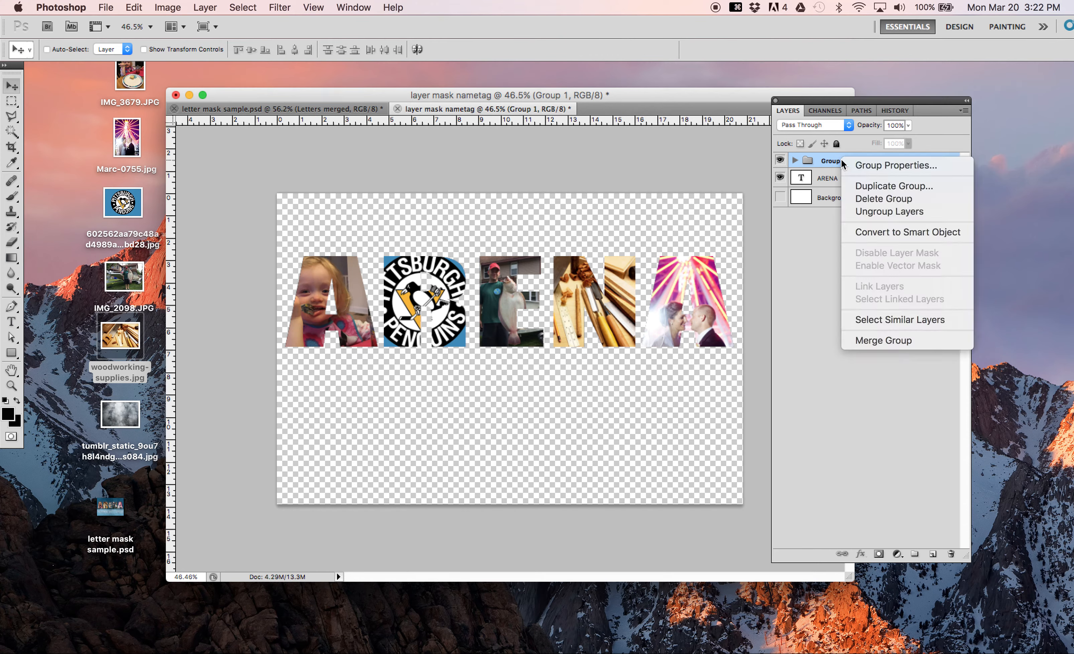
click(873, 187)
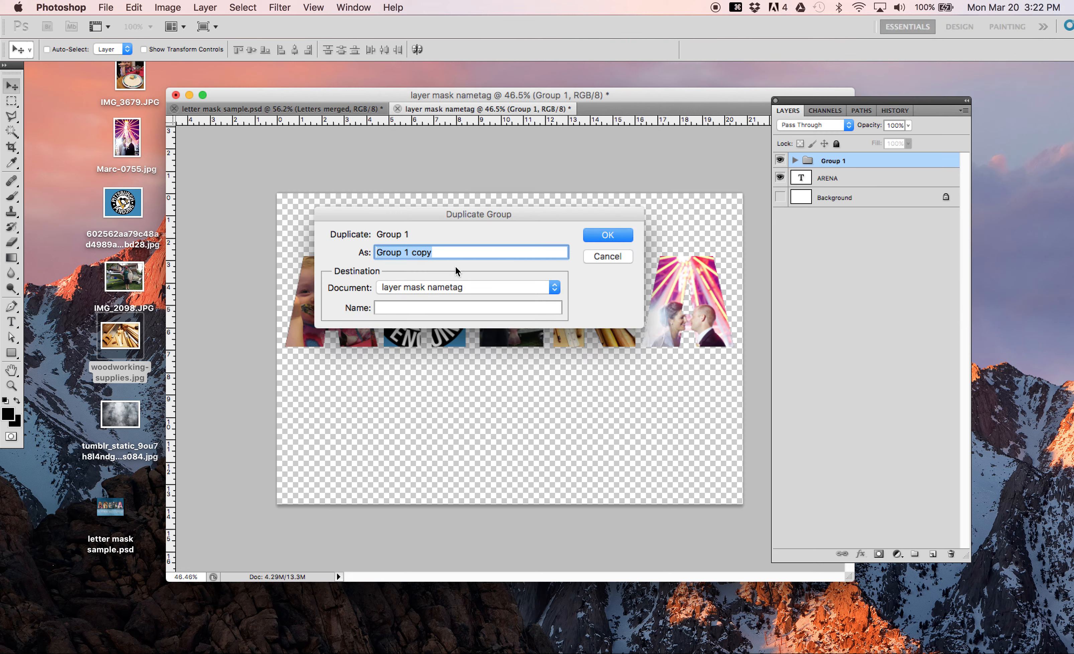
text(Backup )
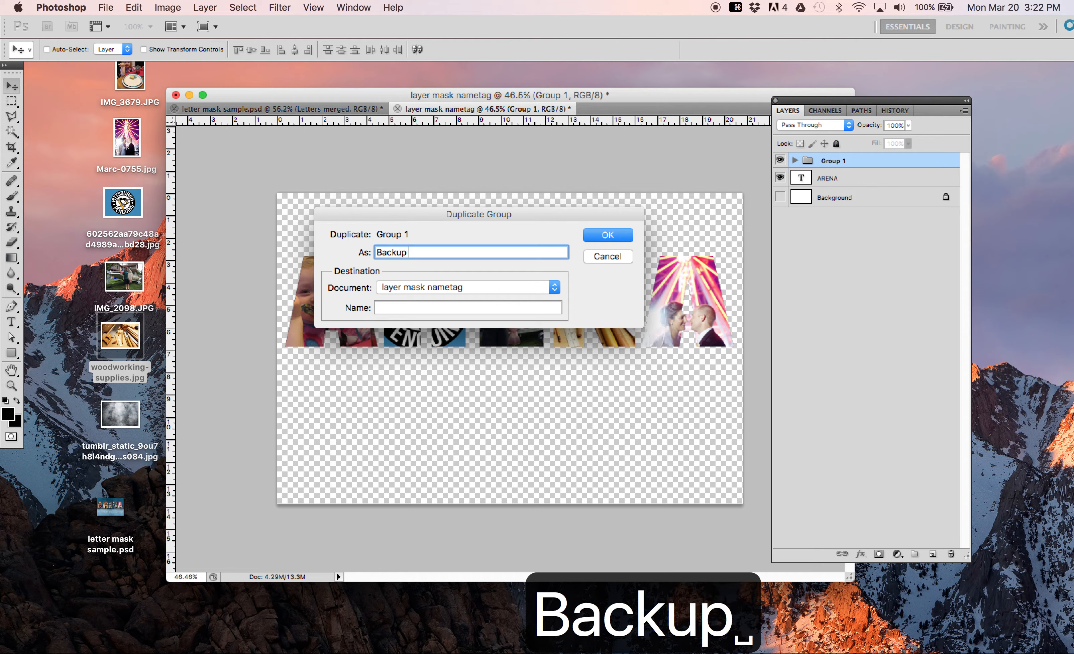
text(Letters)
key(Return)
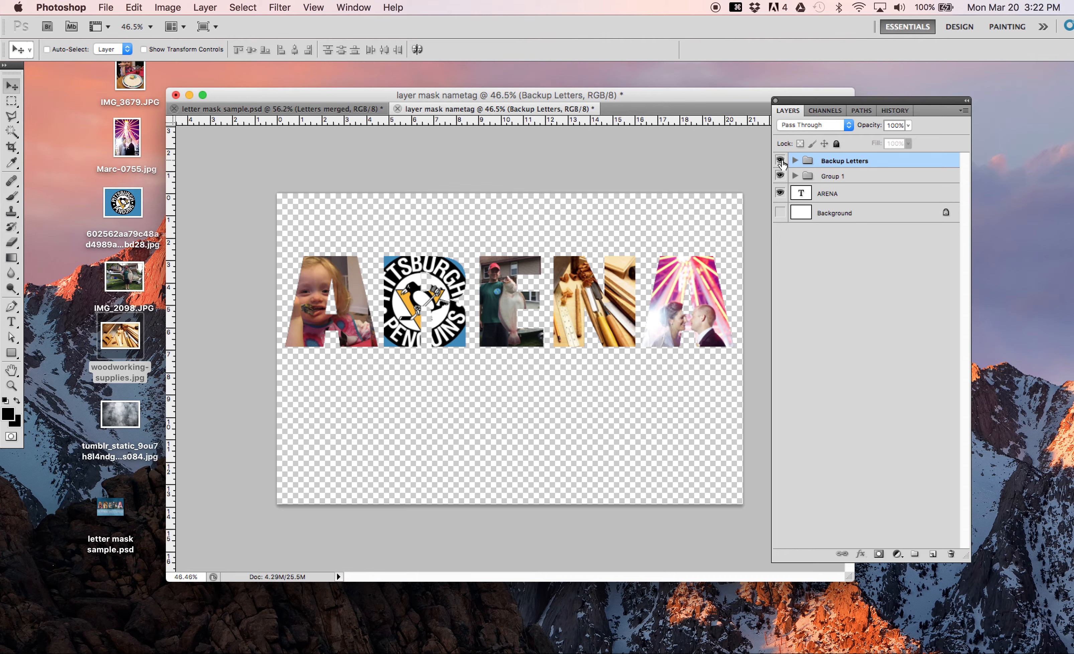
click(780, 161)
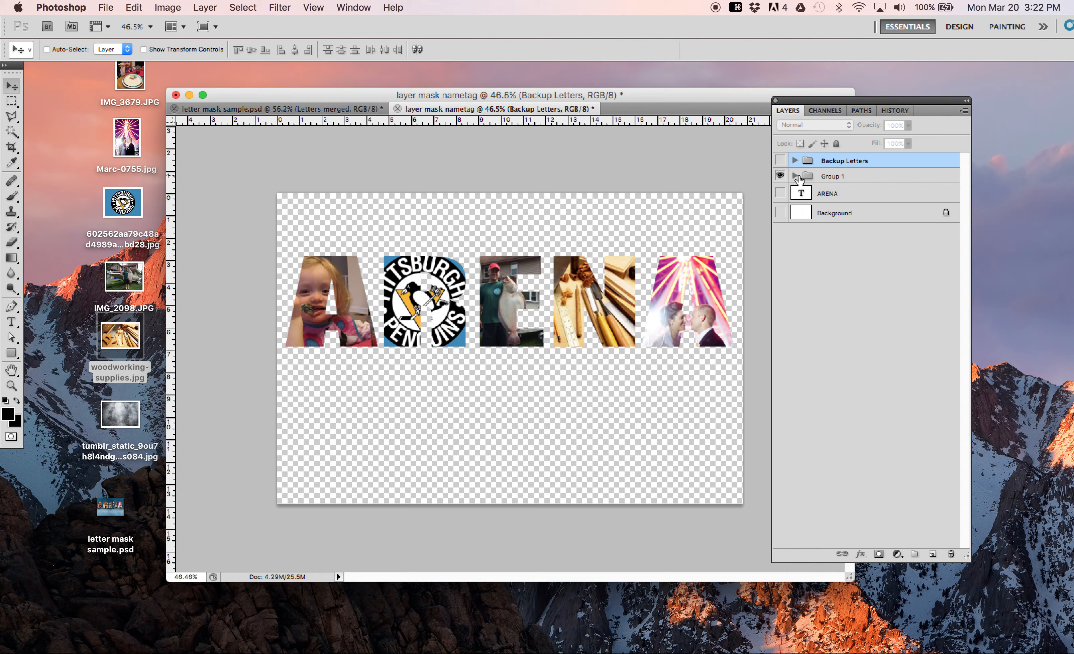
Step: Merge the visible photo layers of Group 1 into a single layer, and move the hidden Backup Letters group below it
click(795, 176)
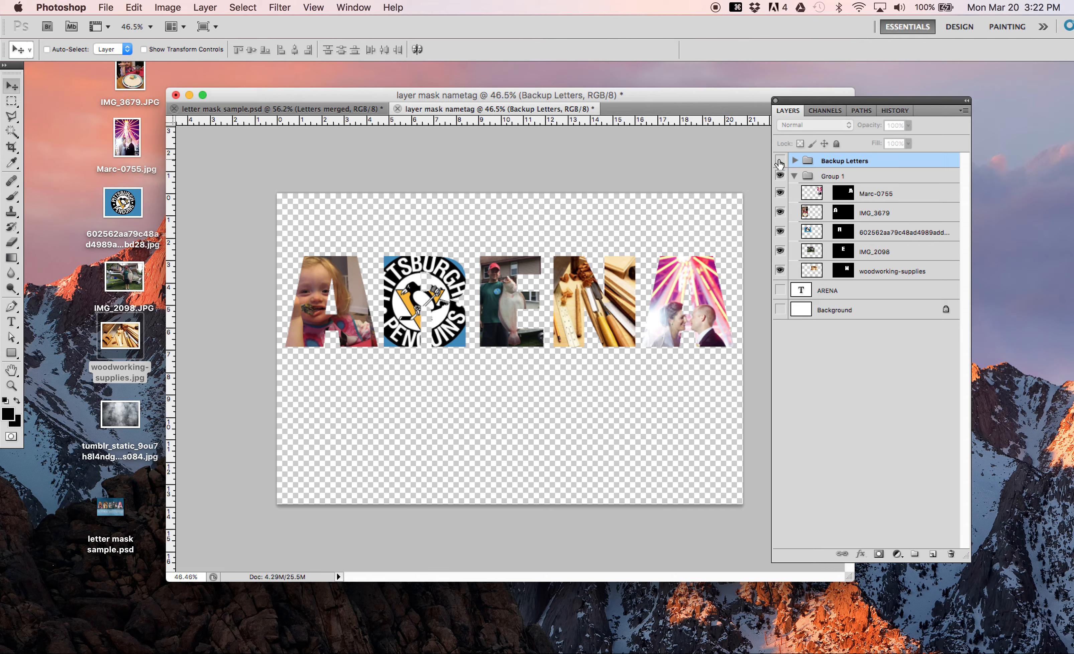
click(215, 7)
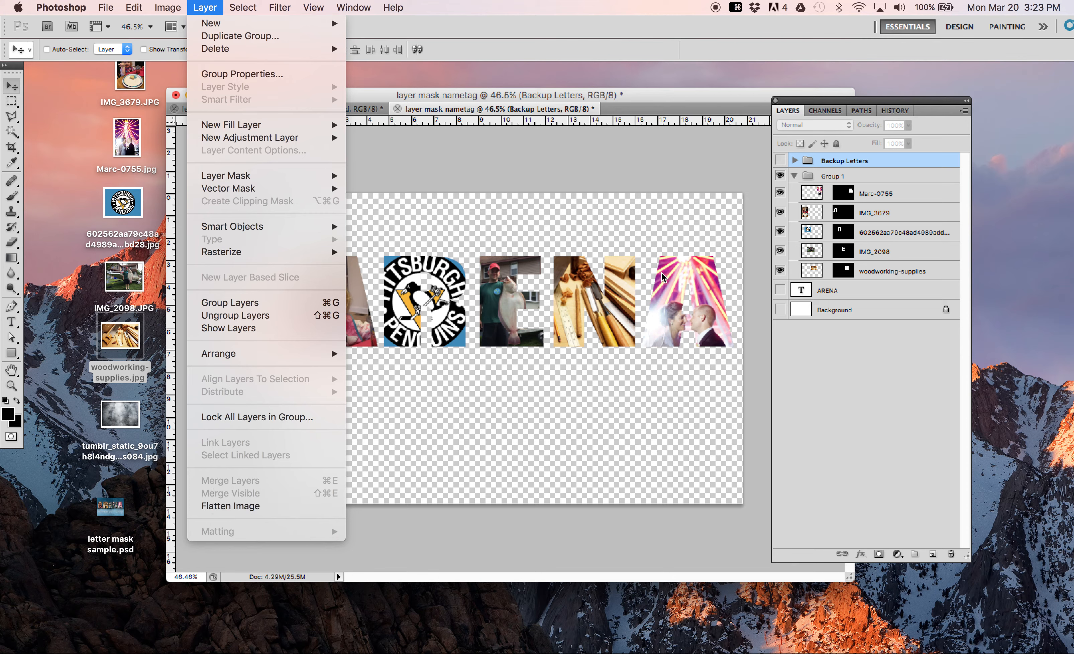
click(829, 185)
click(812, 212)
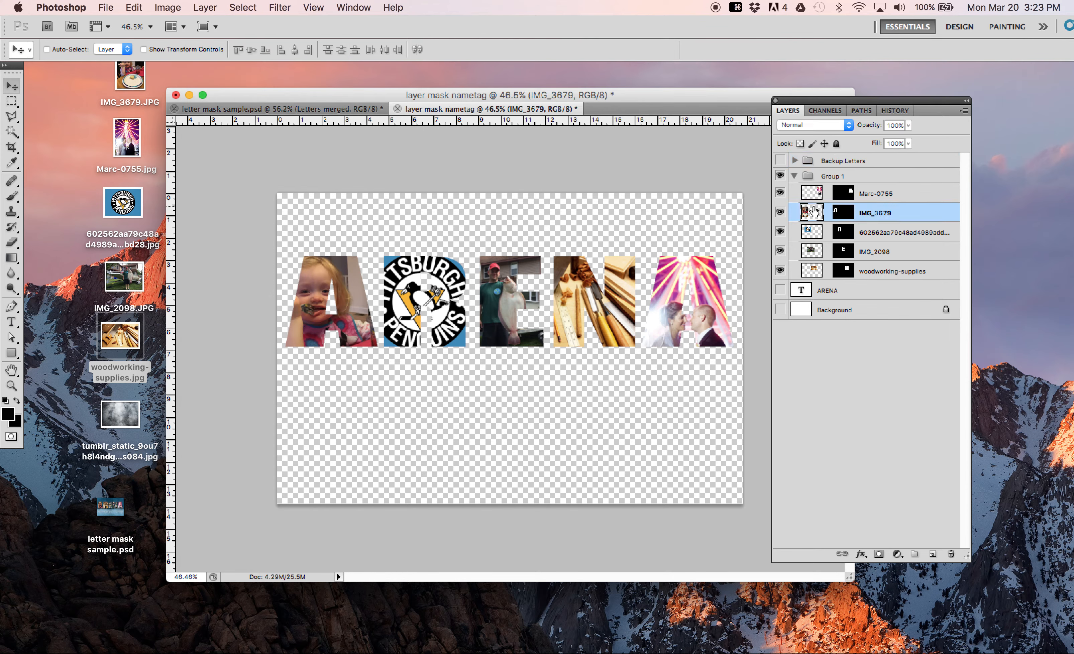
click(810, 176)
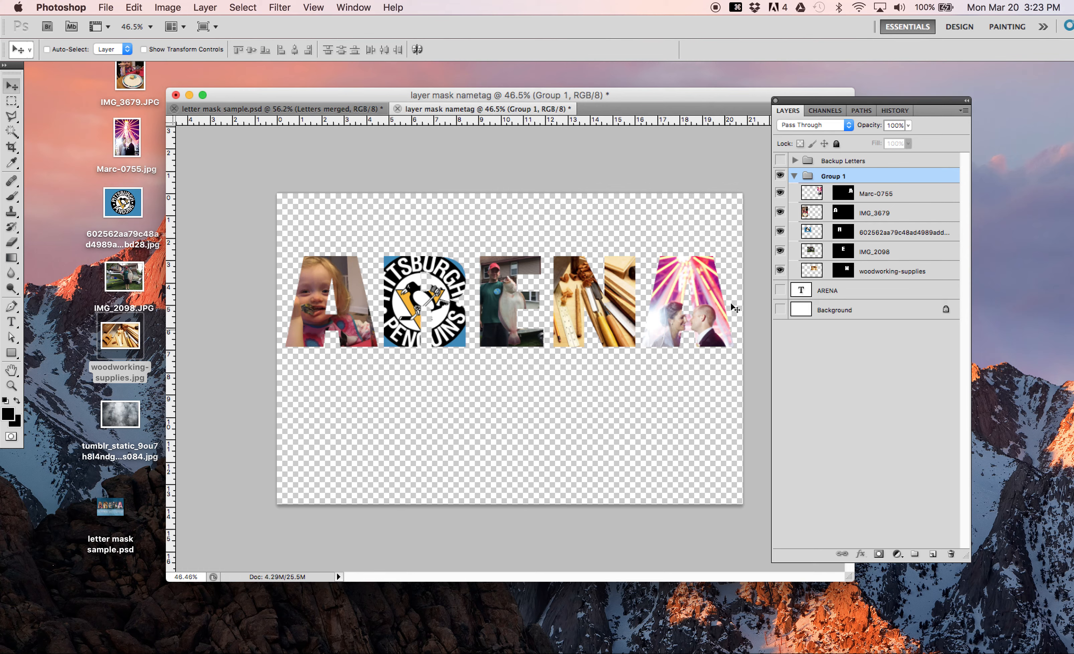
click(779, 161)
click(780, 160)
click(206, 7)
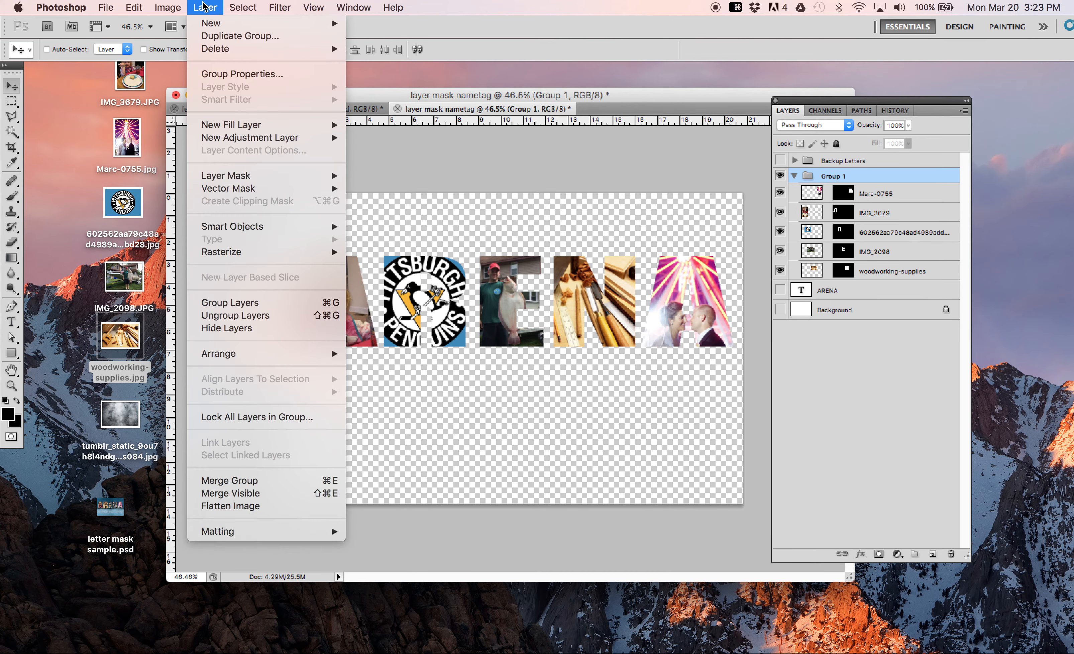
click(225, 493)
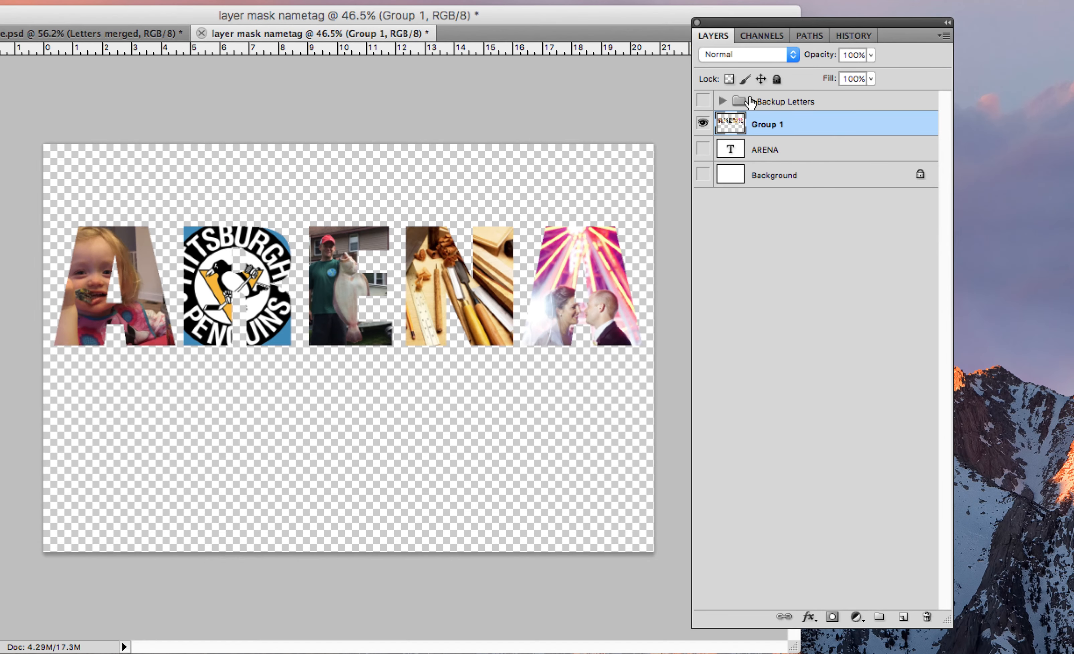
drag(749, 101, 759, 142)
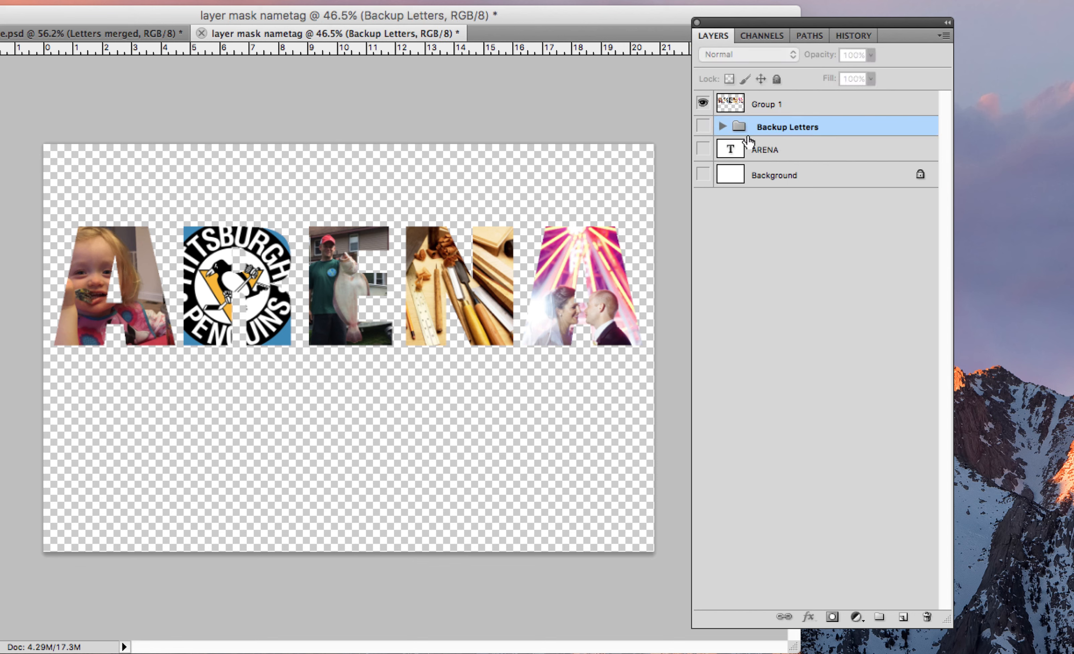
Step: Check the masked photo layers inside the Backup Letters group, select the merged Group 1 layer, and collapse the backup group
click(723, 128)
click(704, 127)
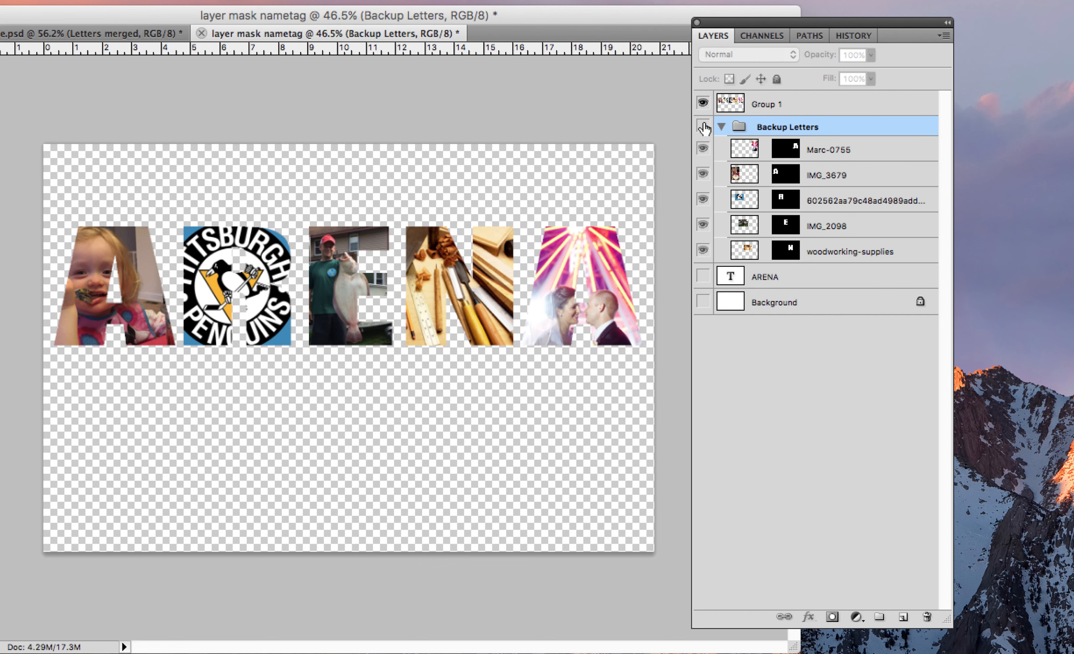
click(703, 127)
click(757, 103)
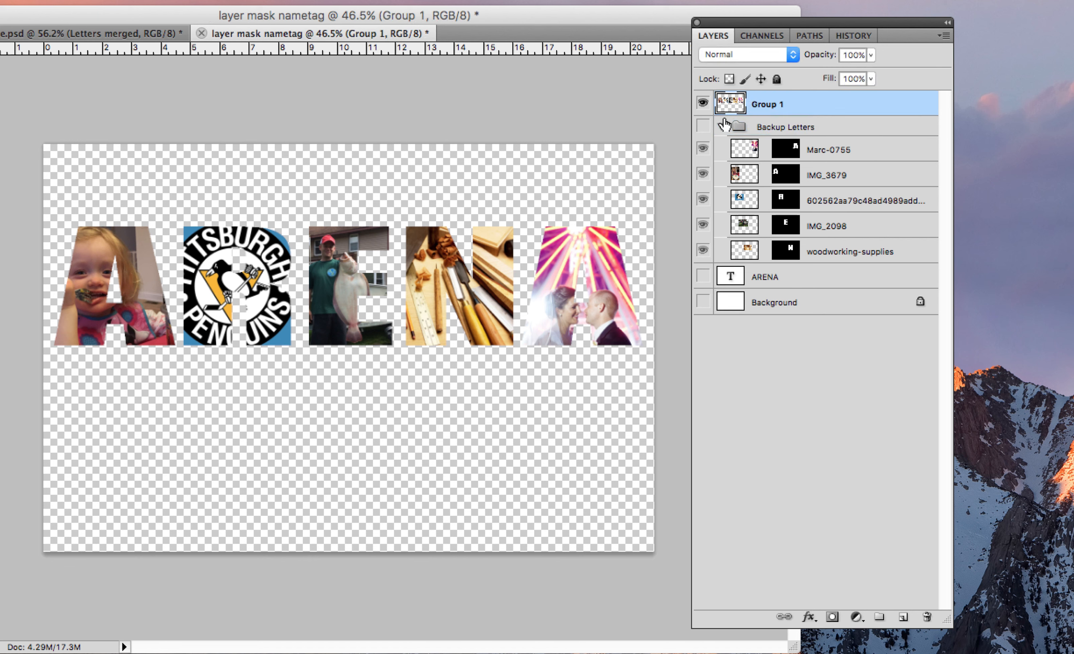
click(721, 127)
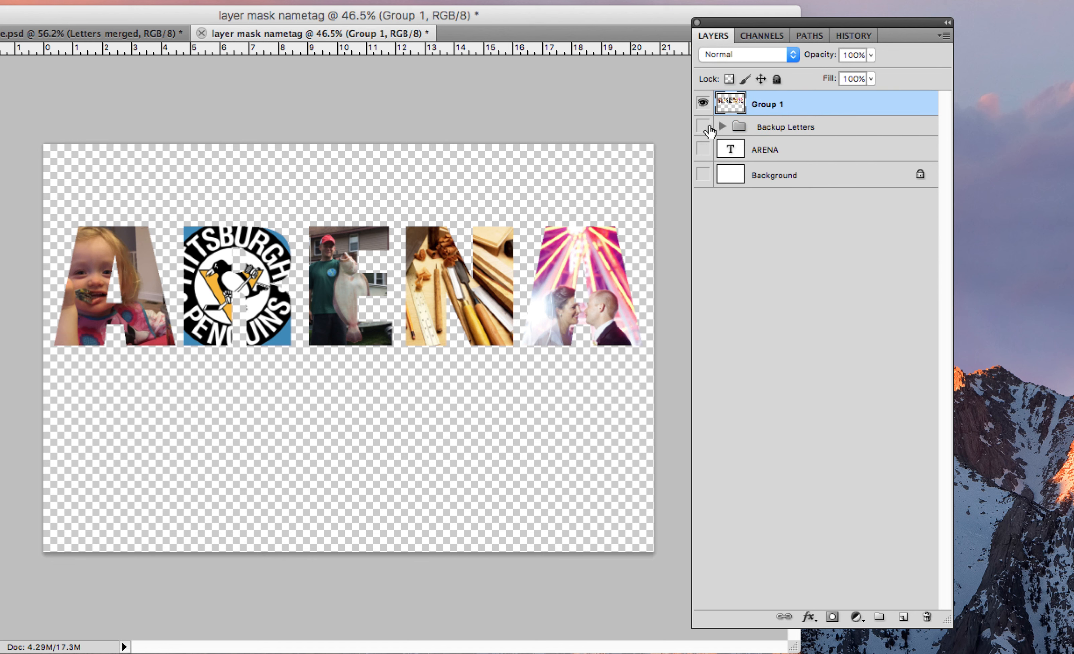
Step: Make the Backup Letters group visible and review the masked layers inside it, leaving the group collapsed
click(702, 127)
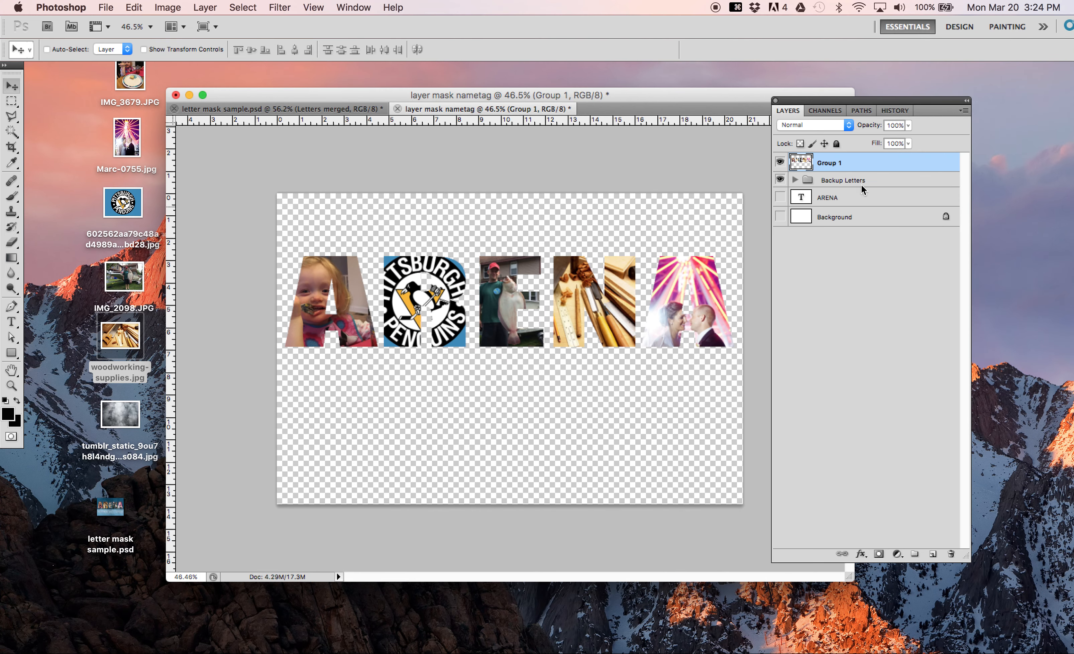
click(795, 180)
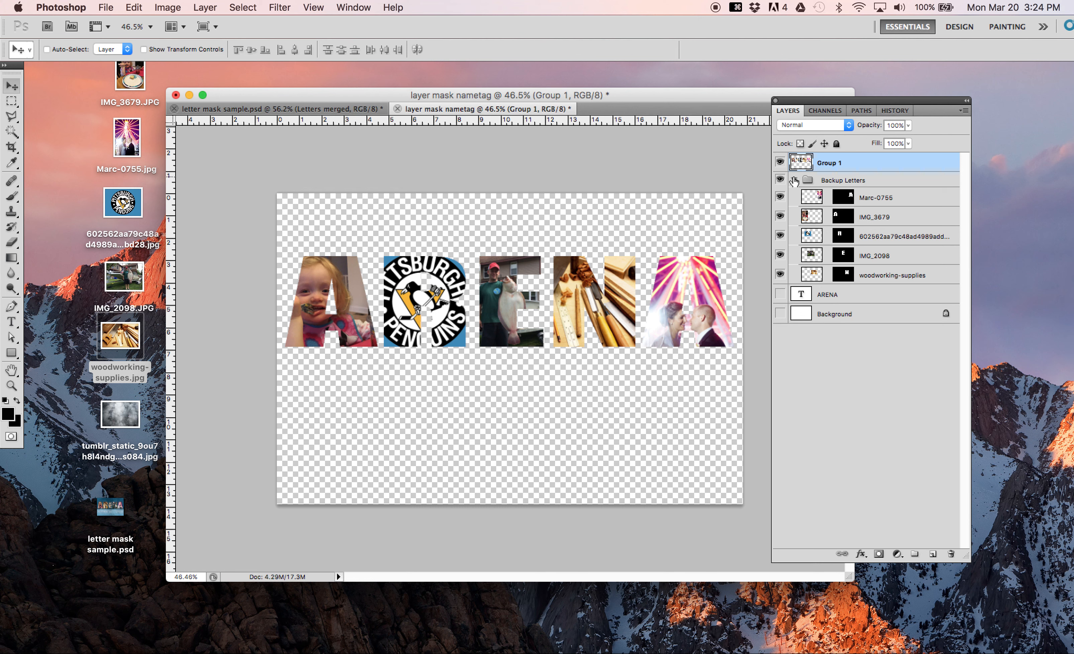
click(795, 180)
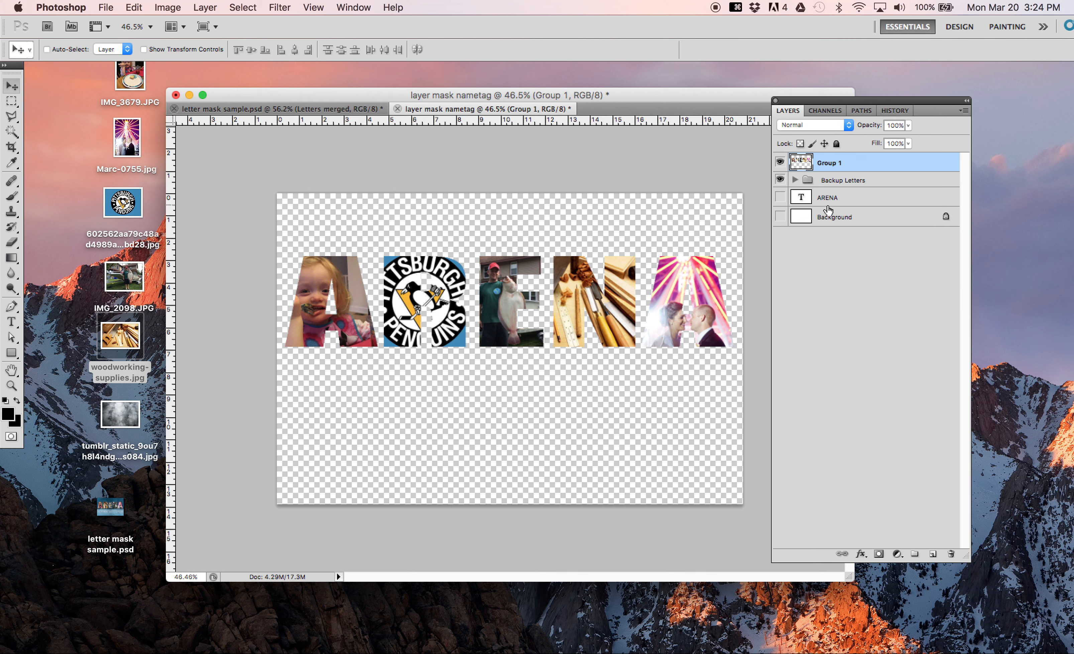